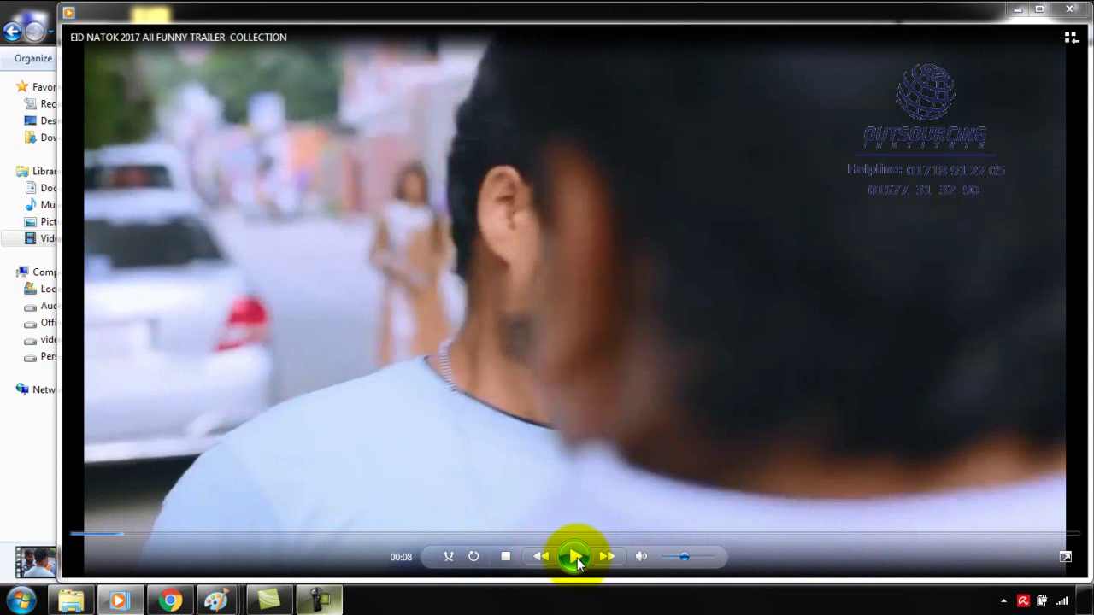
# Step: Preview the EID NATOK 2017 funny trailer video around 0:54, 2:07 and 1:25, and close the player
pyautogui.click(572, 556)
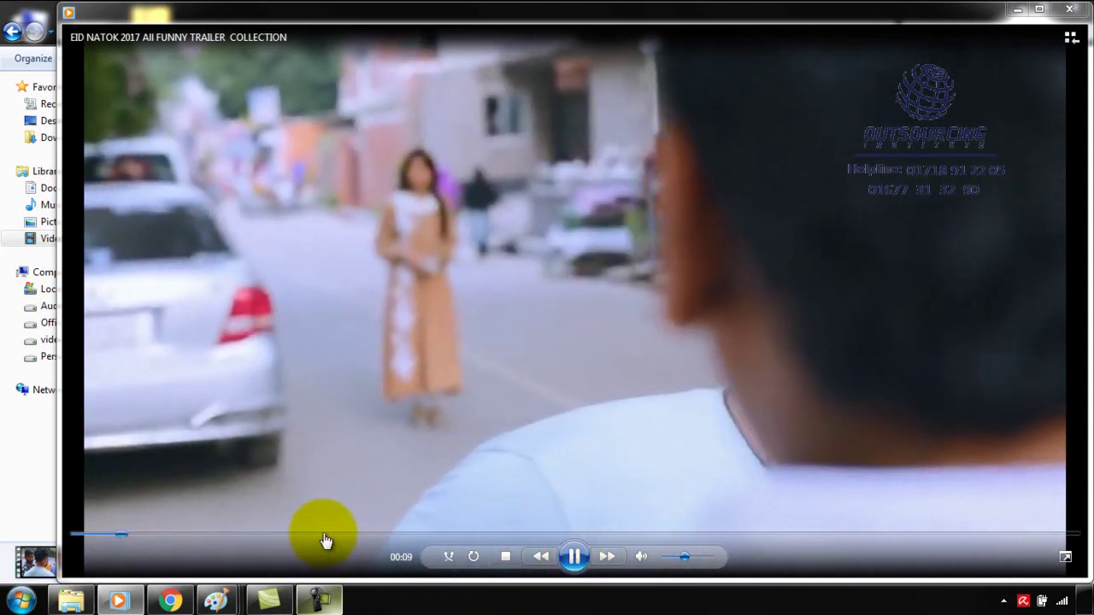
pyautogui.click(325, 537)
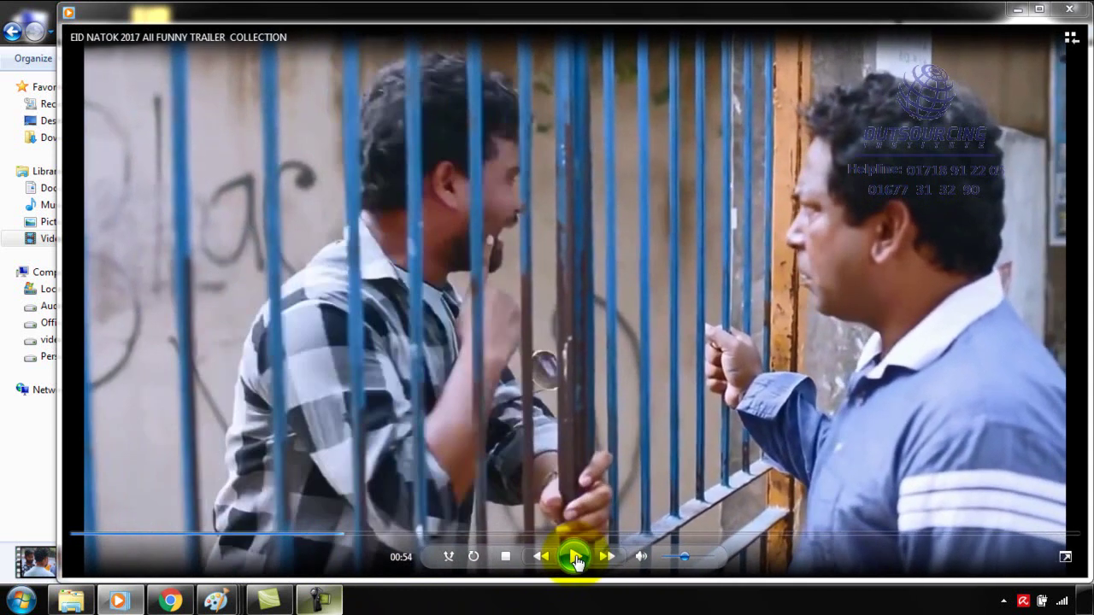
pyautogui.click(574, 557)
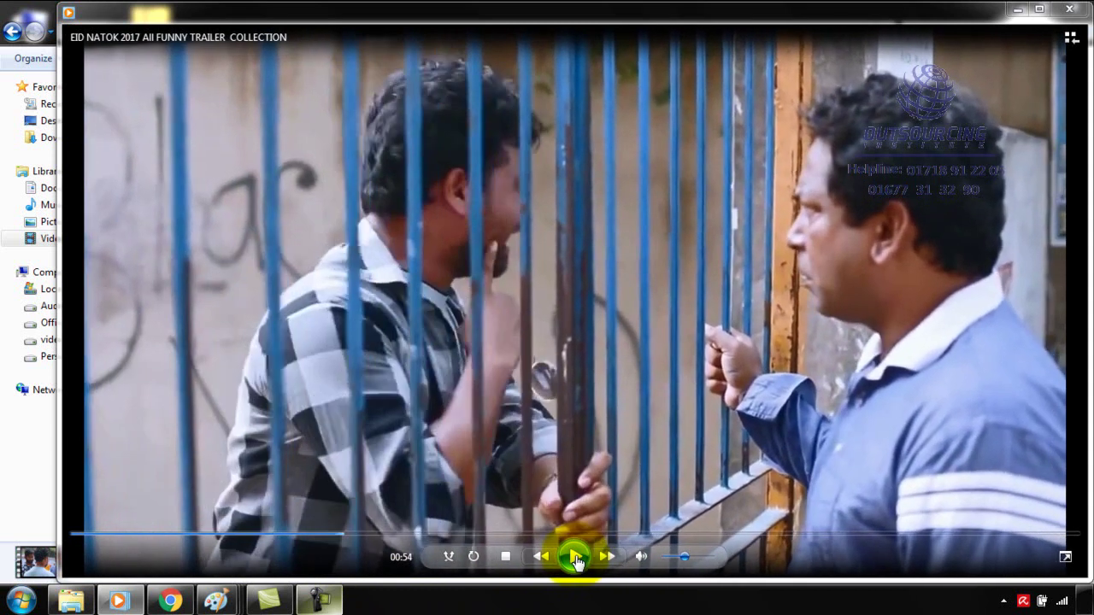
pyautogui.click(694, 532)
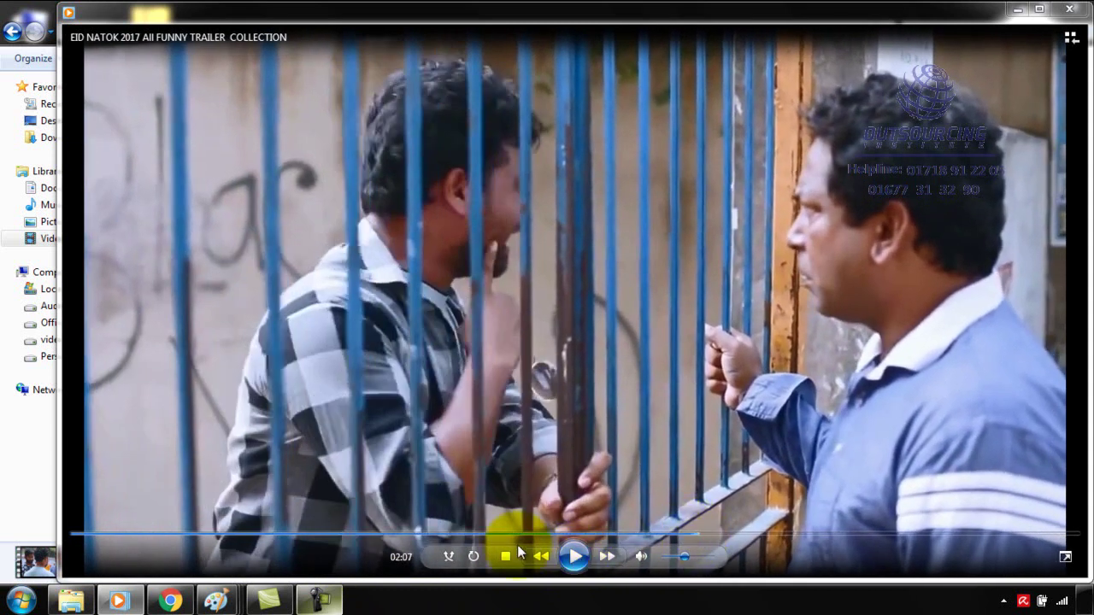
pyautogui.click(564, 556)
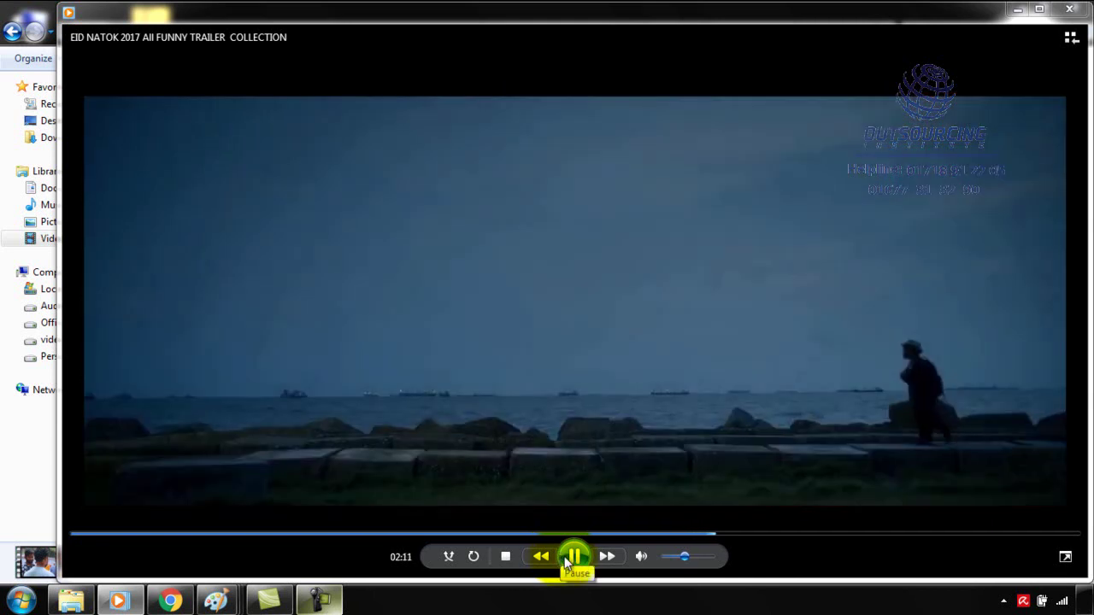
pyautogui.click(571, 558)
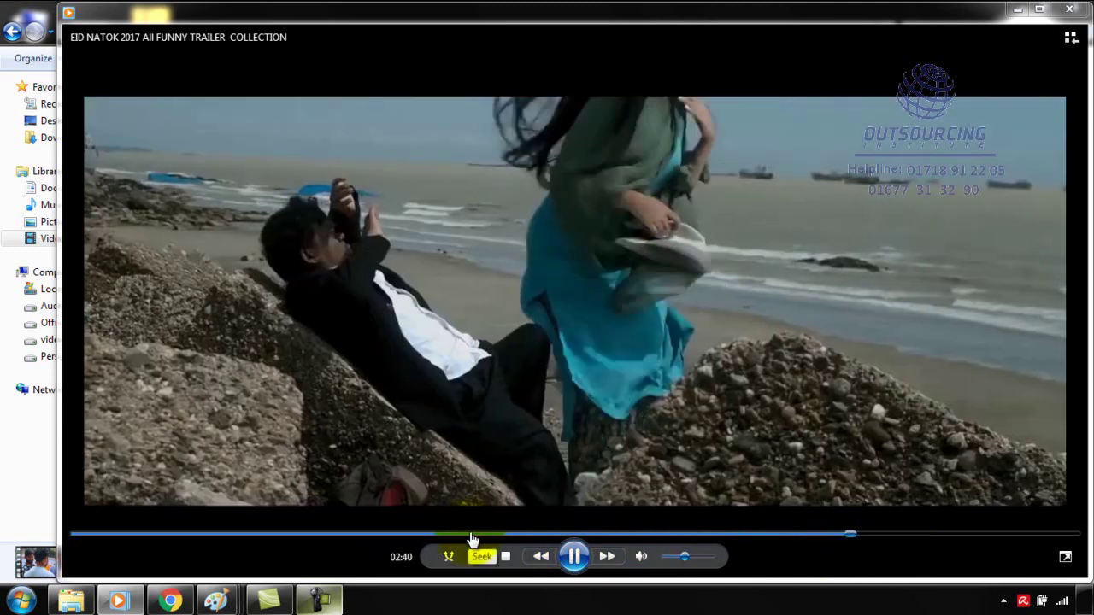
pyautogui.click(472, 535)
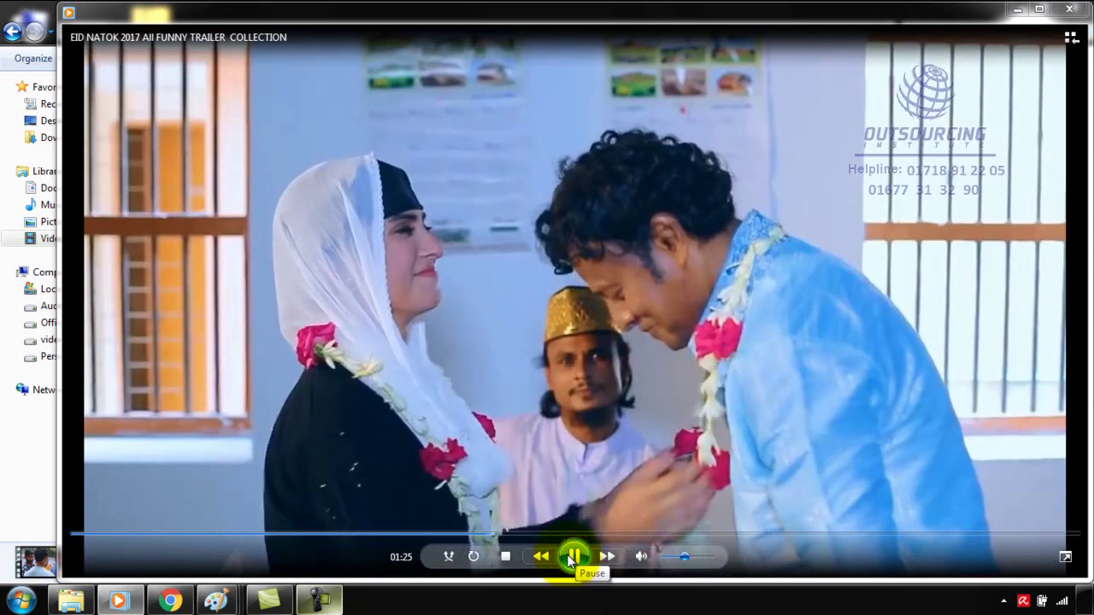
pyautogui.click(572, 557)
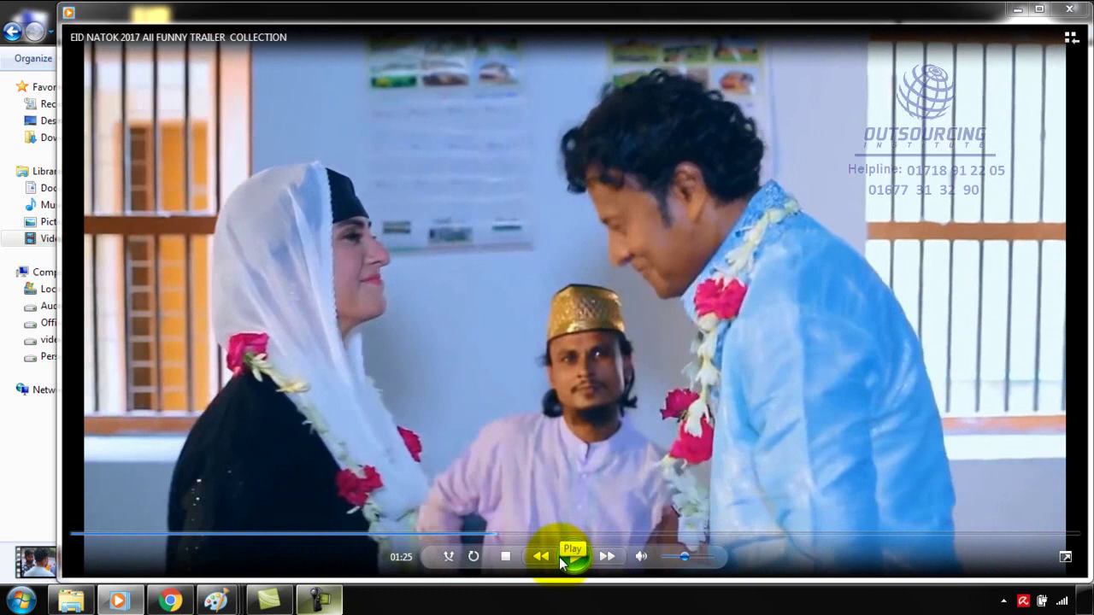
pyautogui.click(1066, 10)
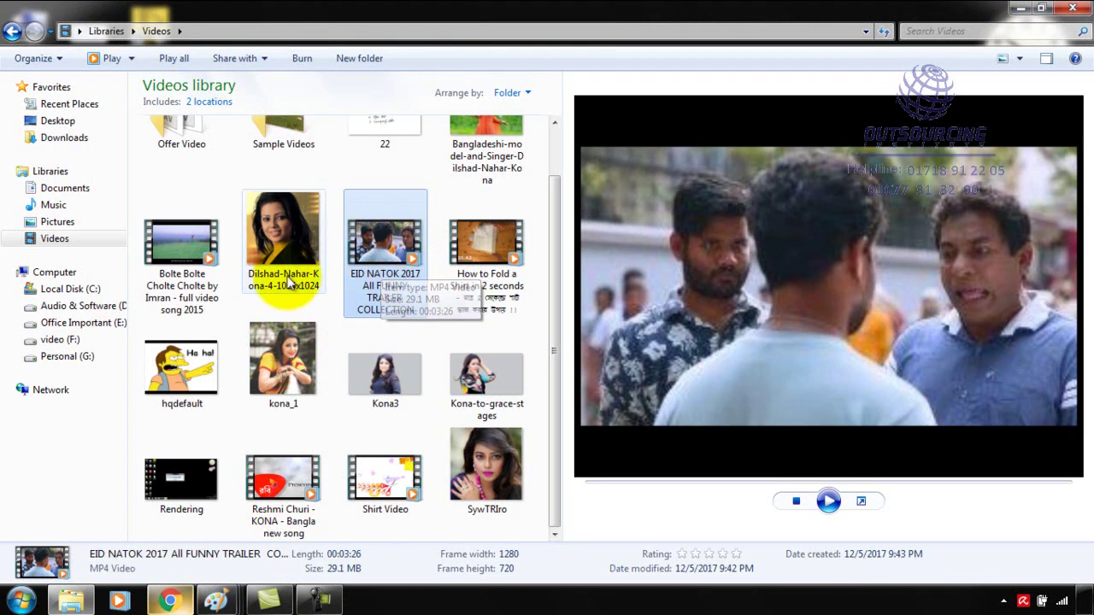
# Step: Switch to Chrome and search the Freesound website for "piano sound"
pyautogui.moveTo(289, 352)
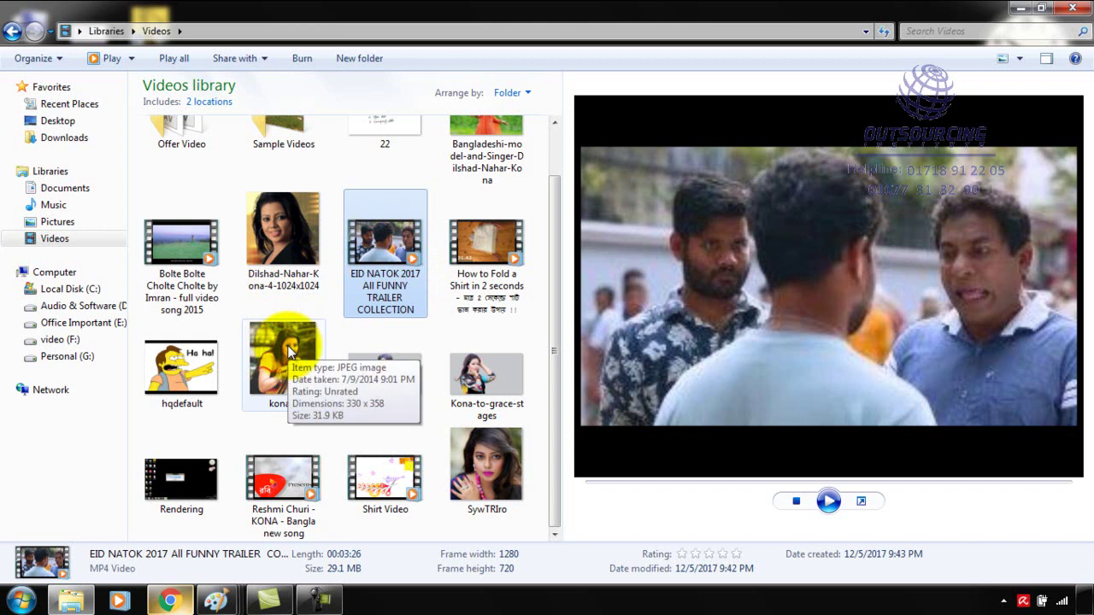
pyautogui.click(170, 600)
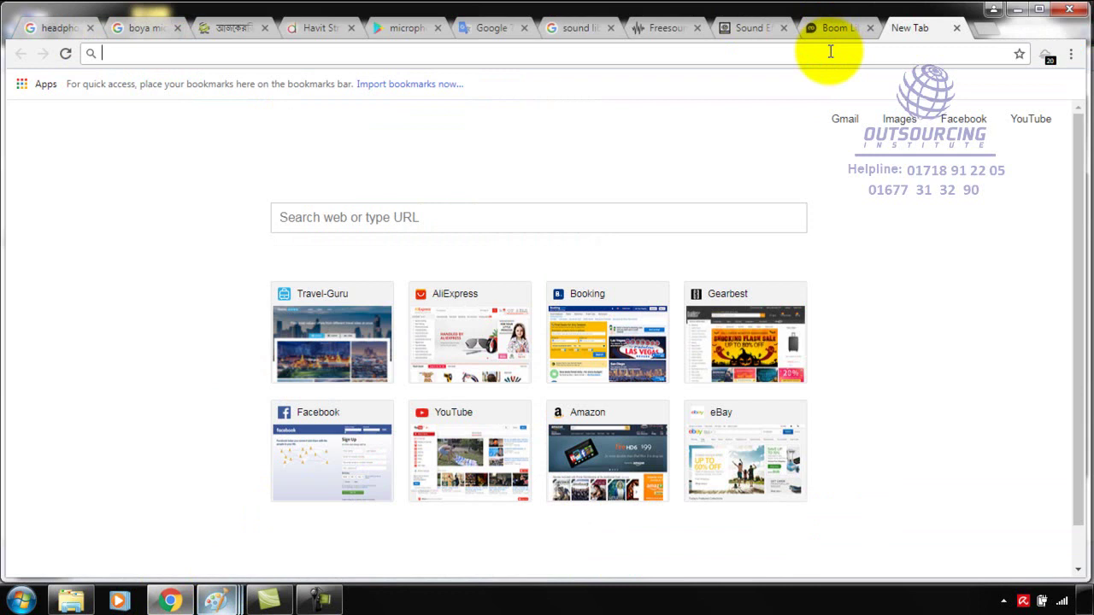
pyautogui.click(680, 22)
pyautogui.click(730, 137)
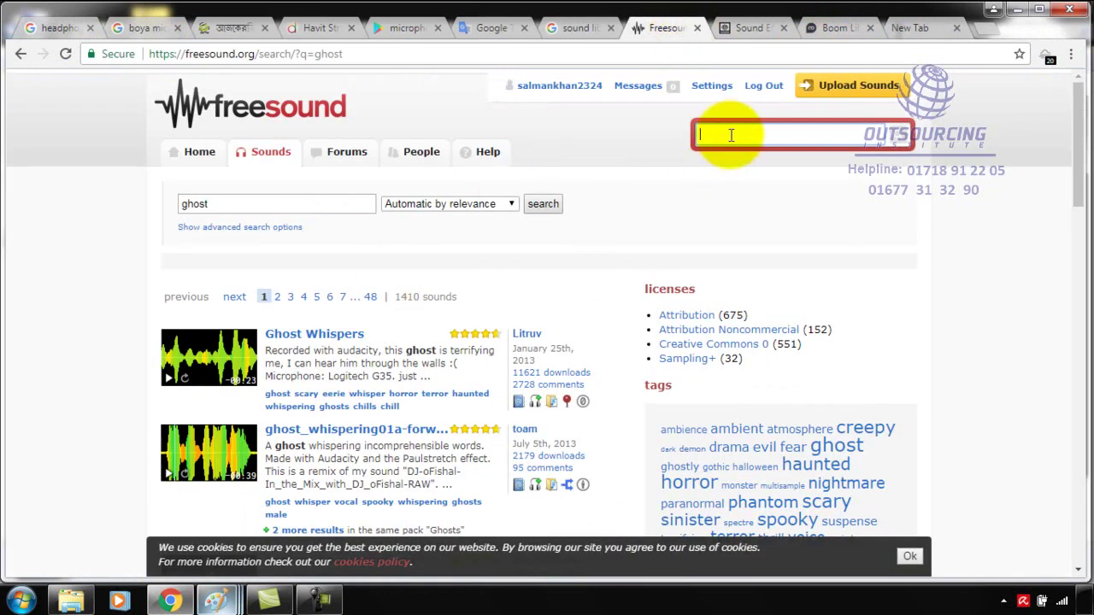
pyautogui.click(730, 133)
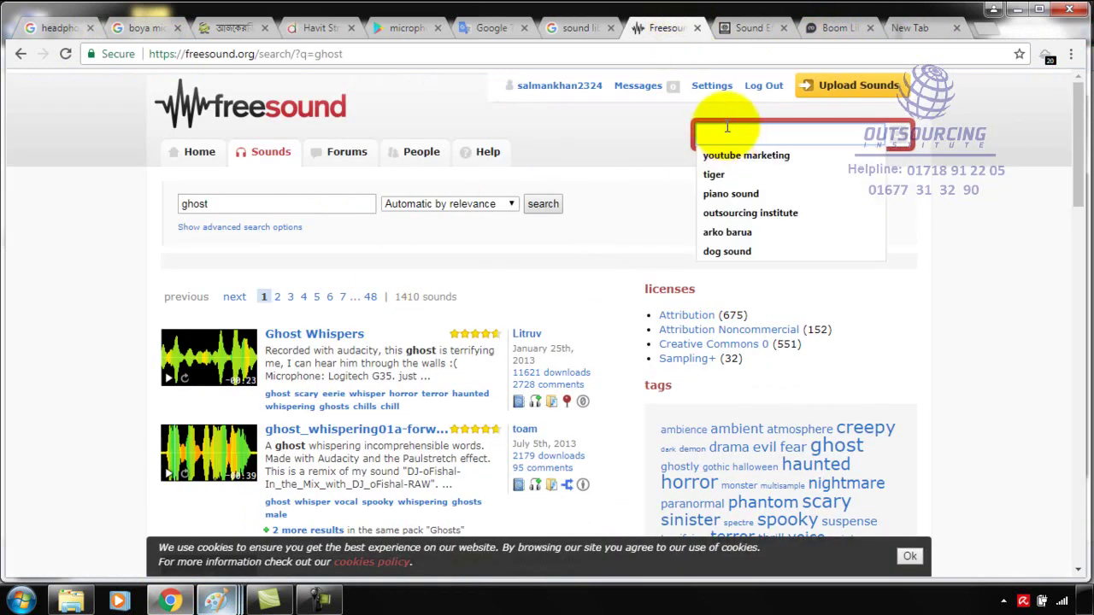
pyautogui.write('piano')
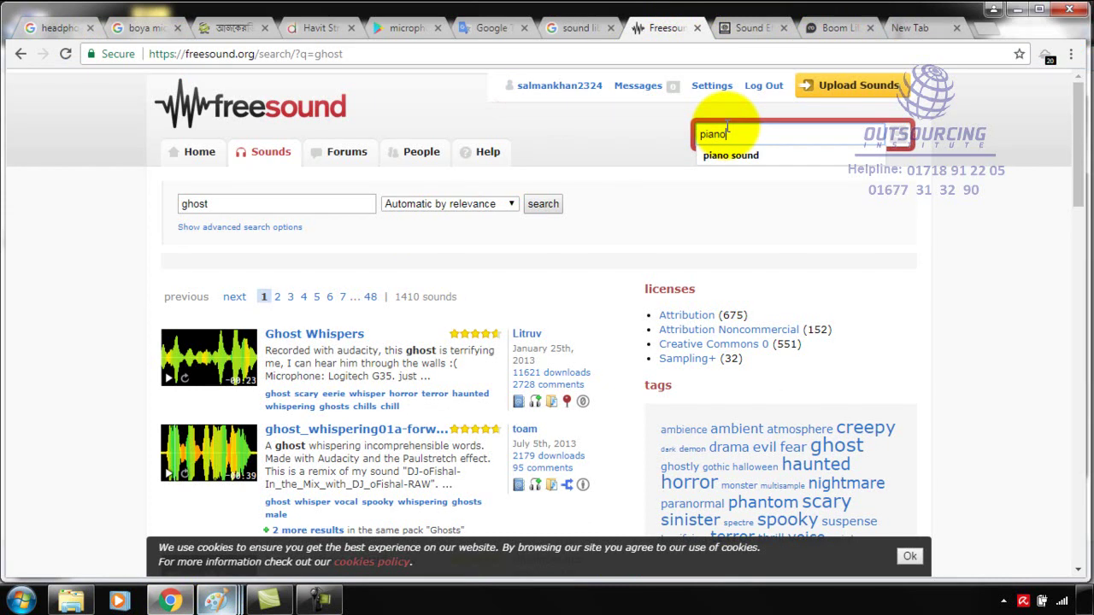
pyautogui.click(734, 156)
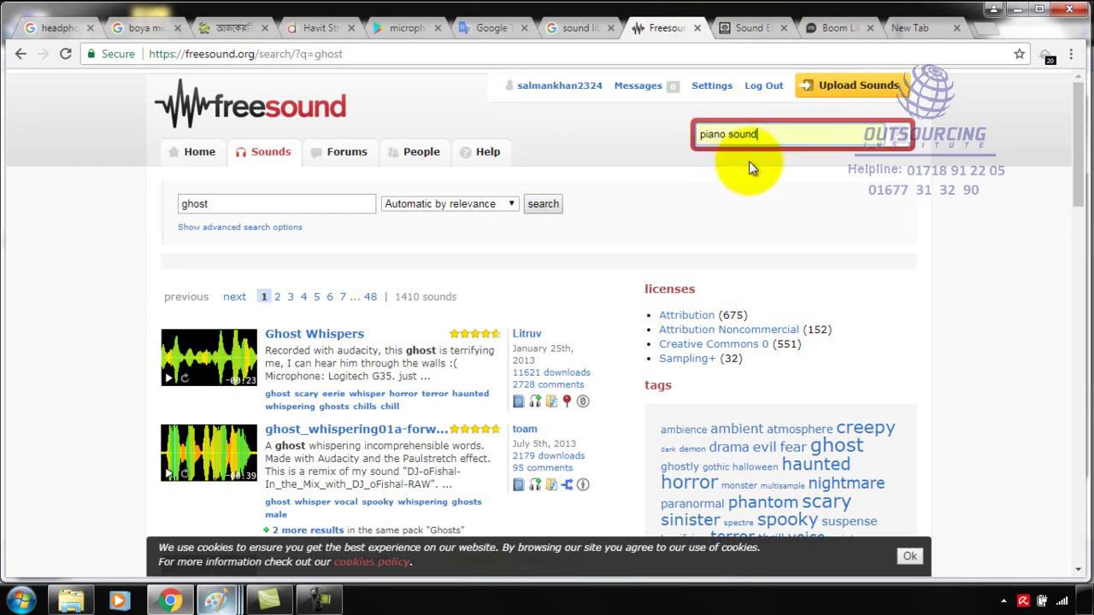
pyautogui.click(894, 134)
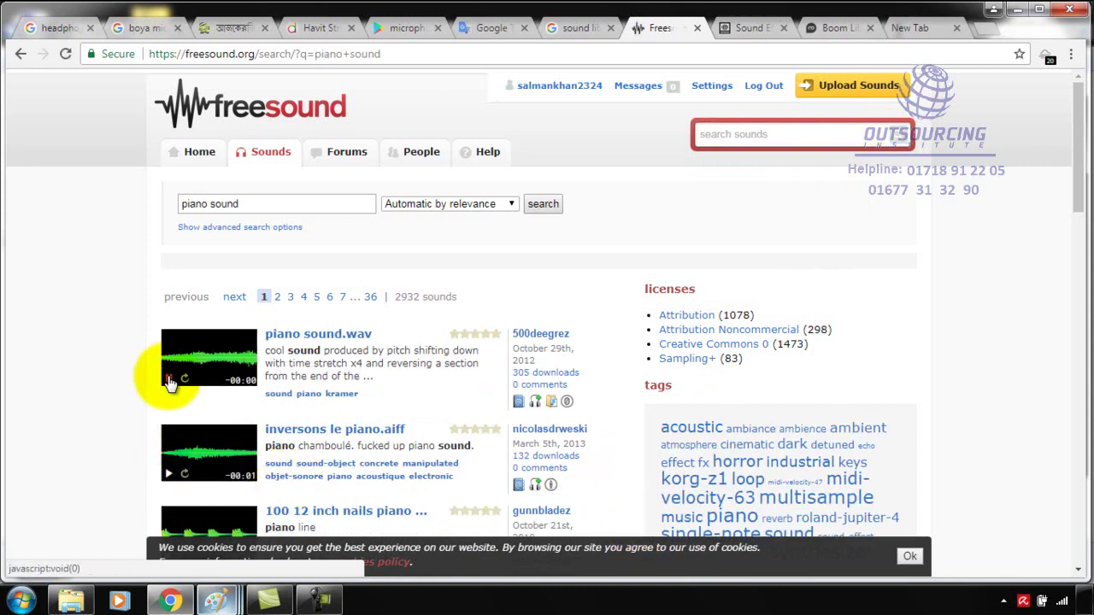
# Step: Download the Piano Inspiration sound from the Freesound search results, and minimize the browser
pyautogui.scroll(-3, 396, 404)
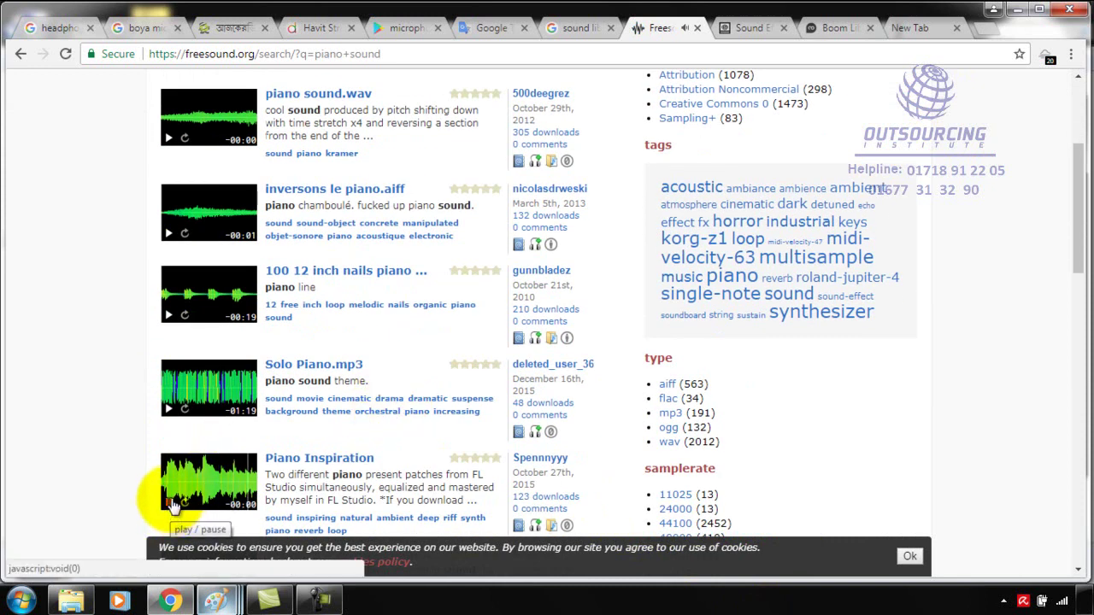
pyautogui.click(307, 462)
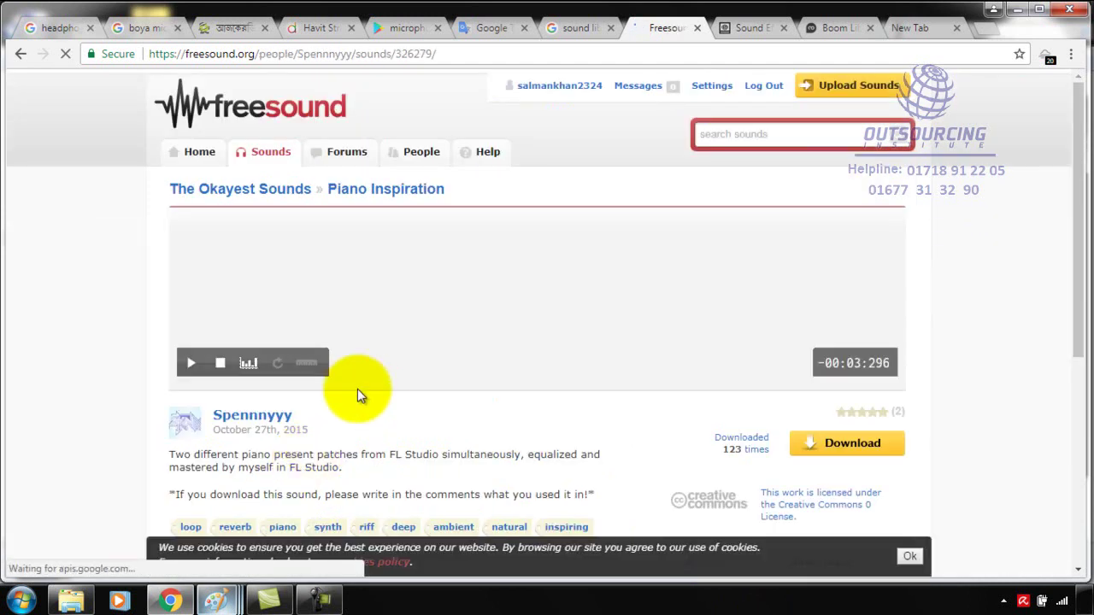
pyautogui.click(822, 452)
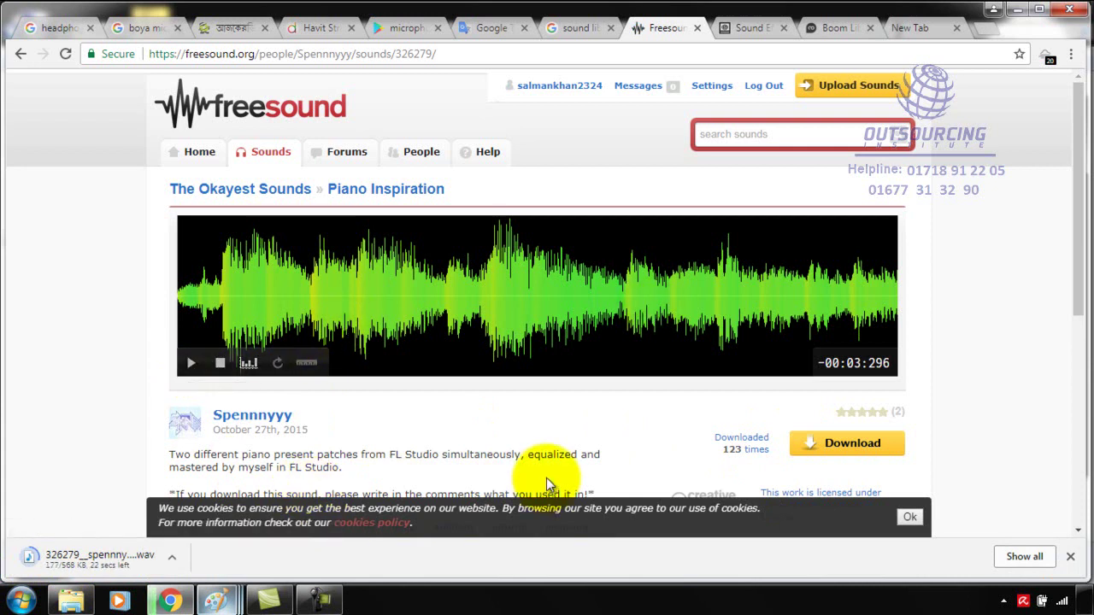
pyautogui.click(272, 601)
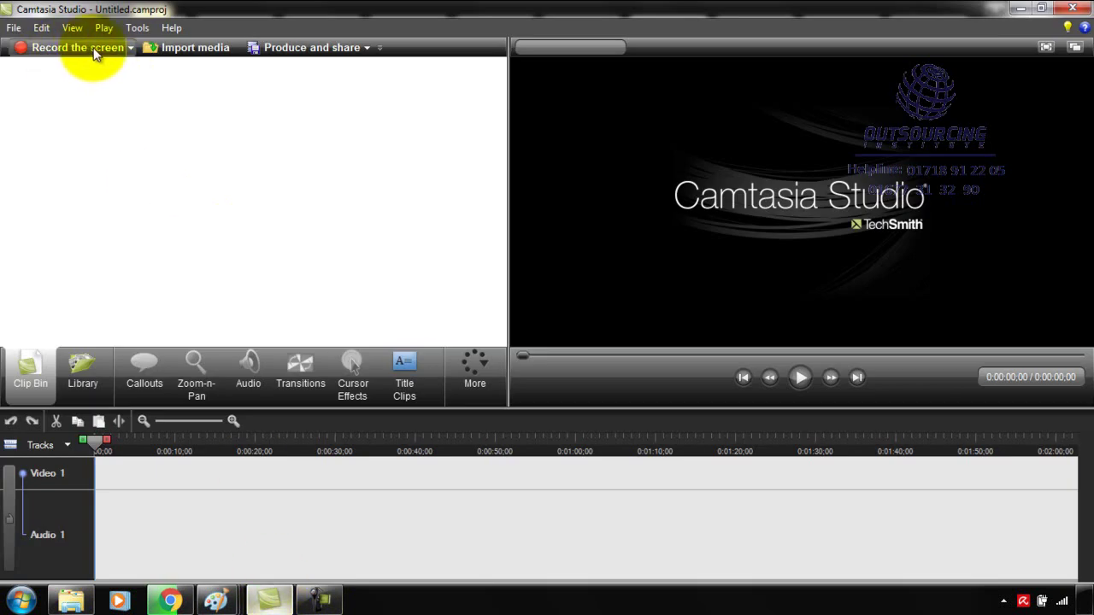
pyautogui.click(1021, 9)
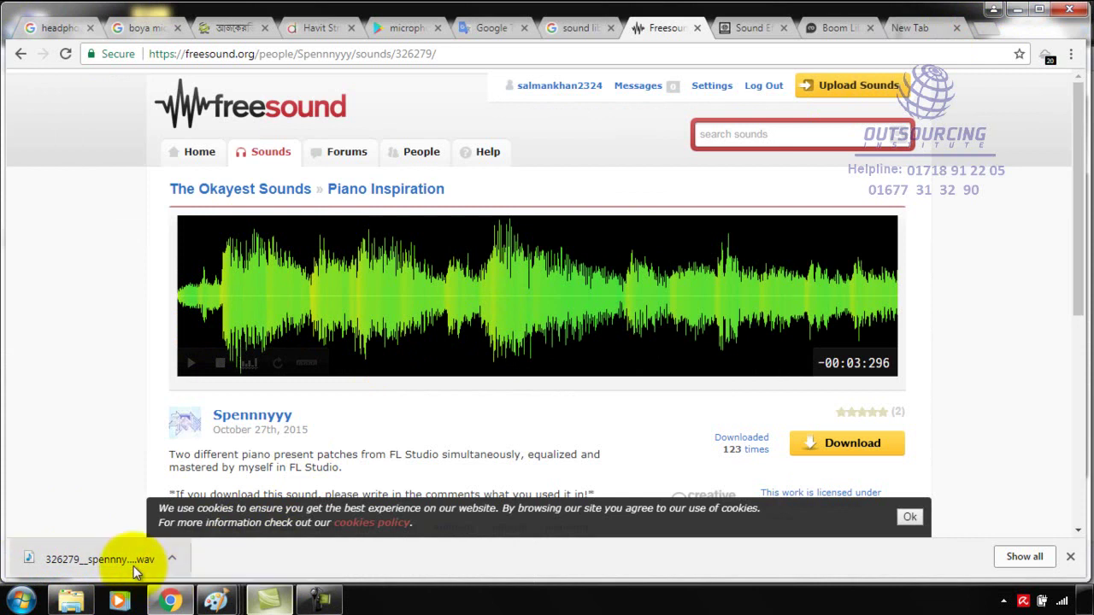
pyautogui.click(1072, 557)
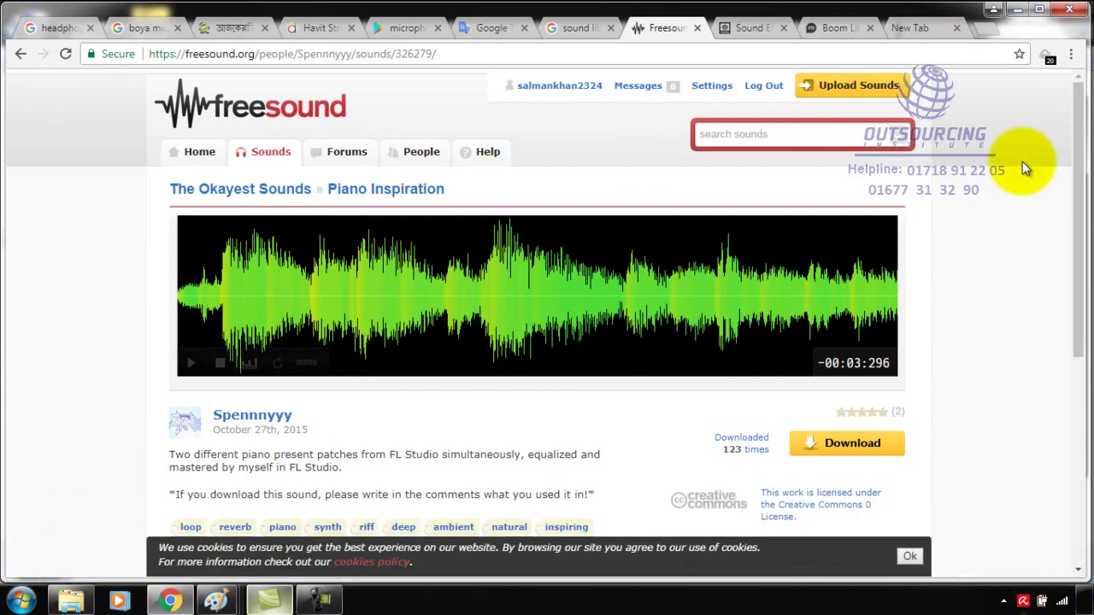
pyautogui.click(1017, 9)
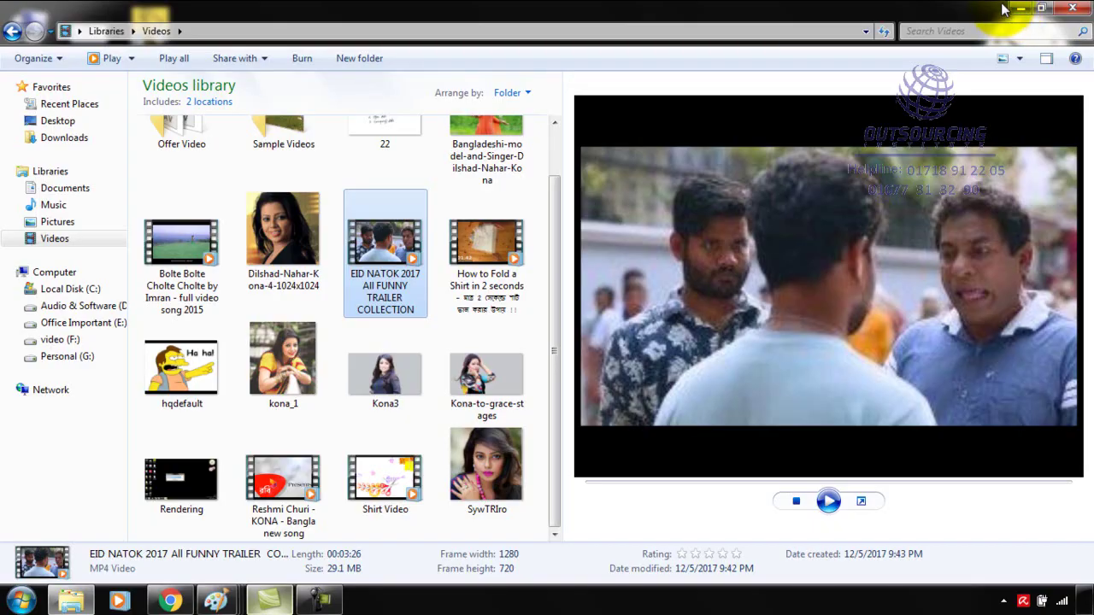
# Step: Copy the downloaded piano-inspiration WAV file from the Downloads folder into the Videos library
pyautogui.click(64, 138)
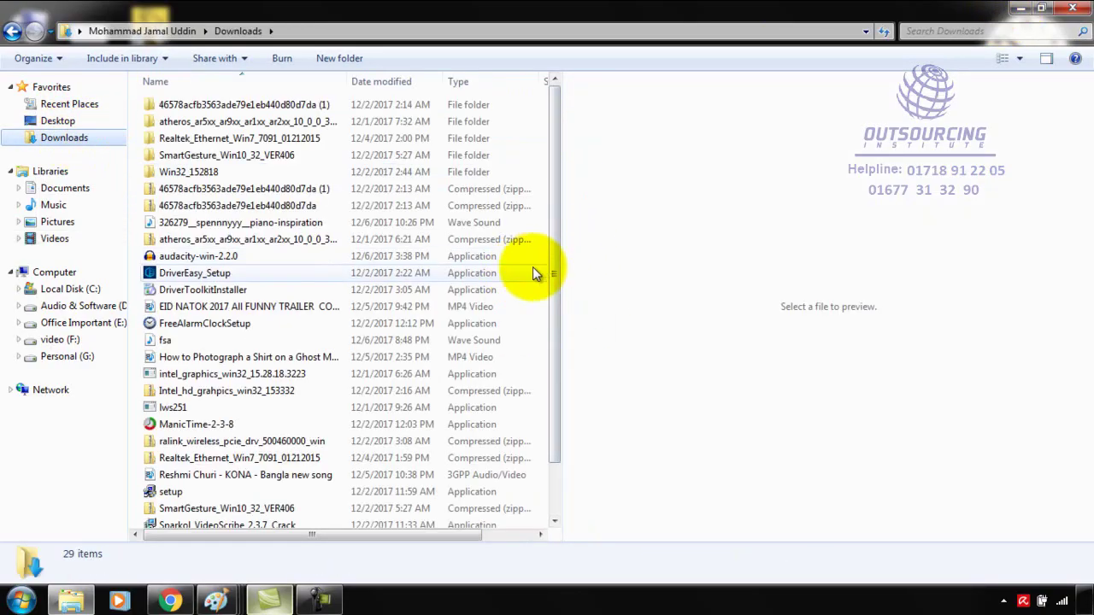
pyautogui.moveTo(559, 259); pyautogui.dragTo(558, 327)
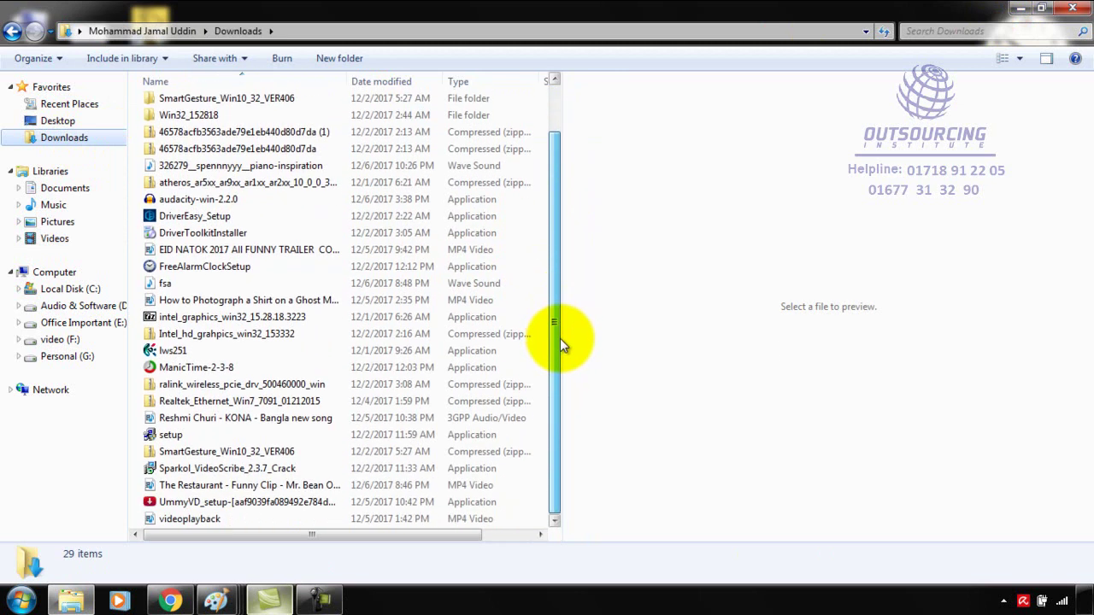
pyautogui.click(301, 169)
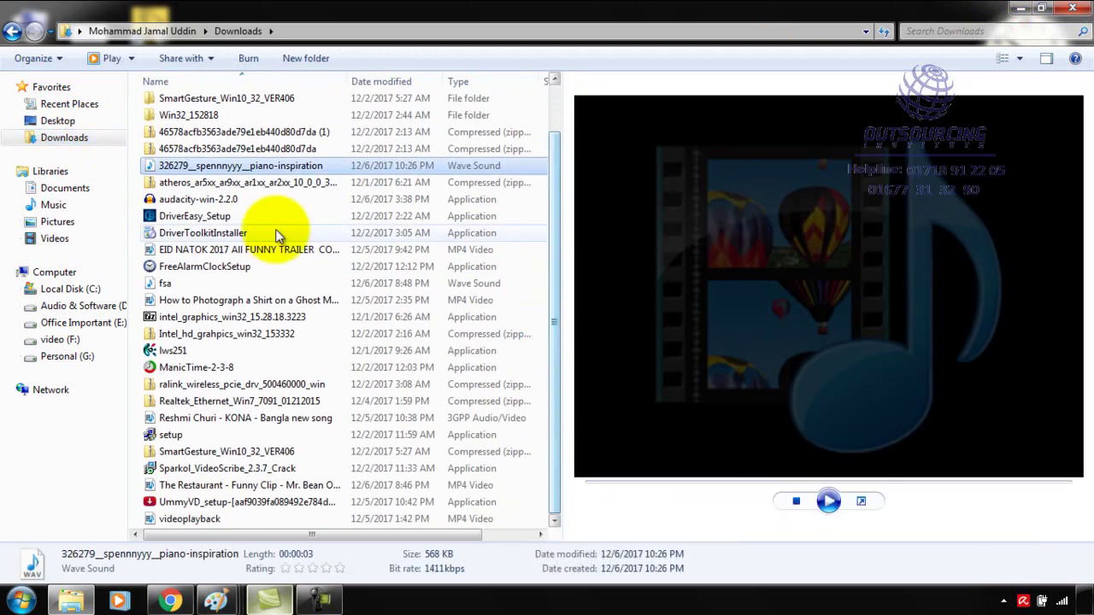
pyautogui.rightClick(304, 164)
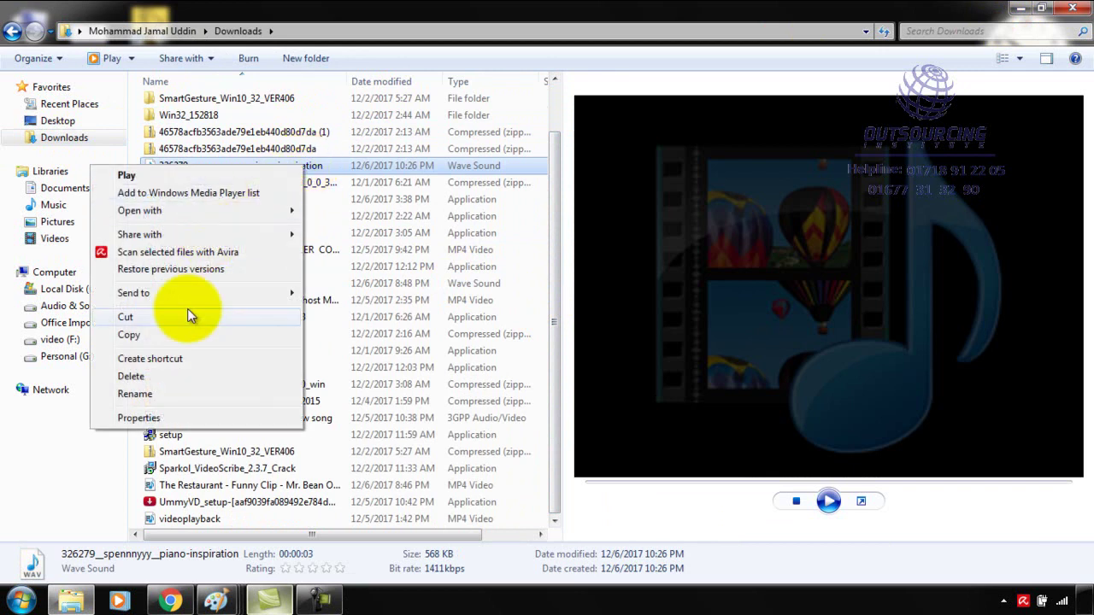
pyautogui.click(180, 335)
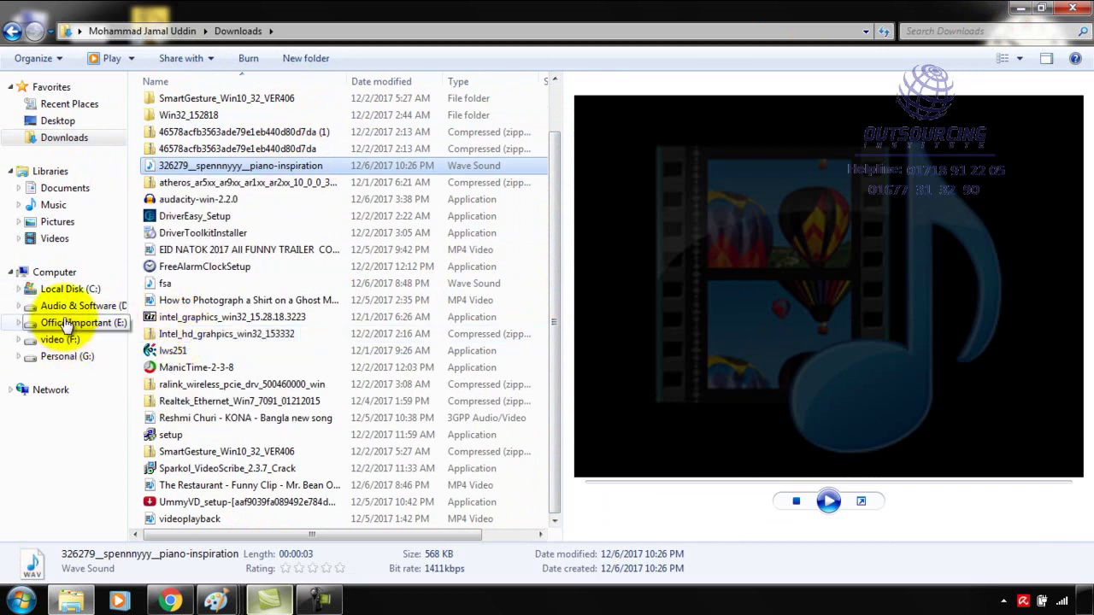
pyautogui.click(55, 238)
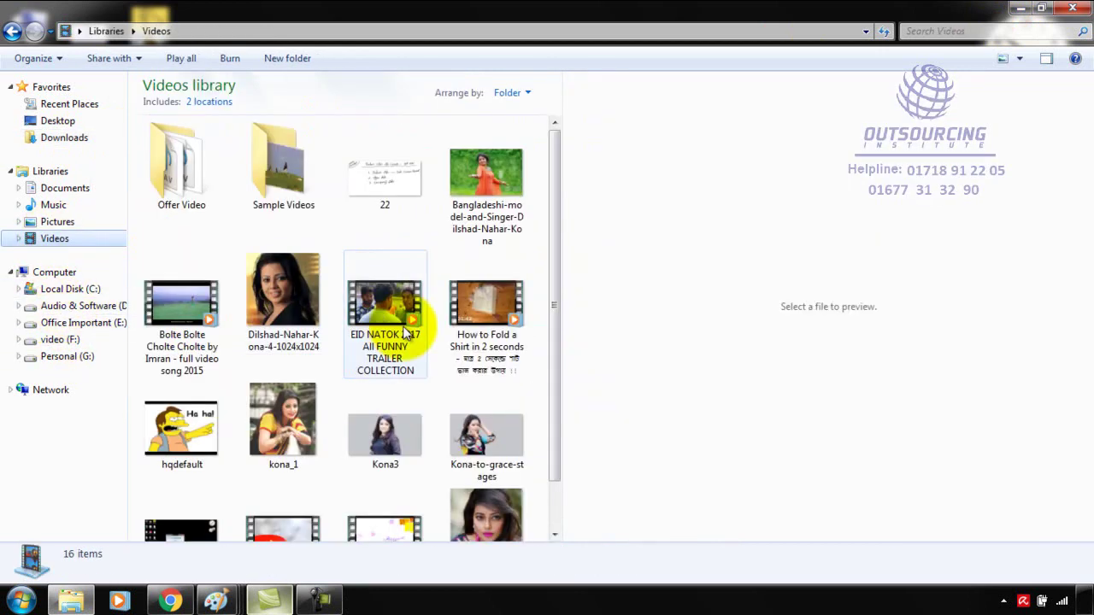
pyautogui.rightClick(332, 229)
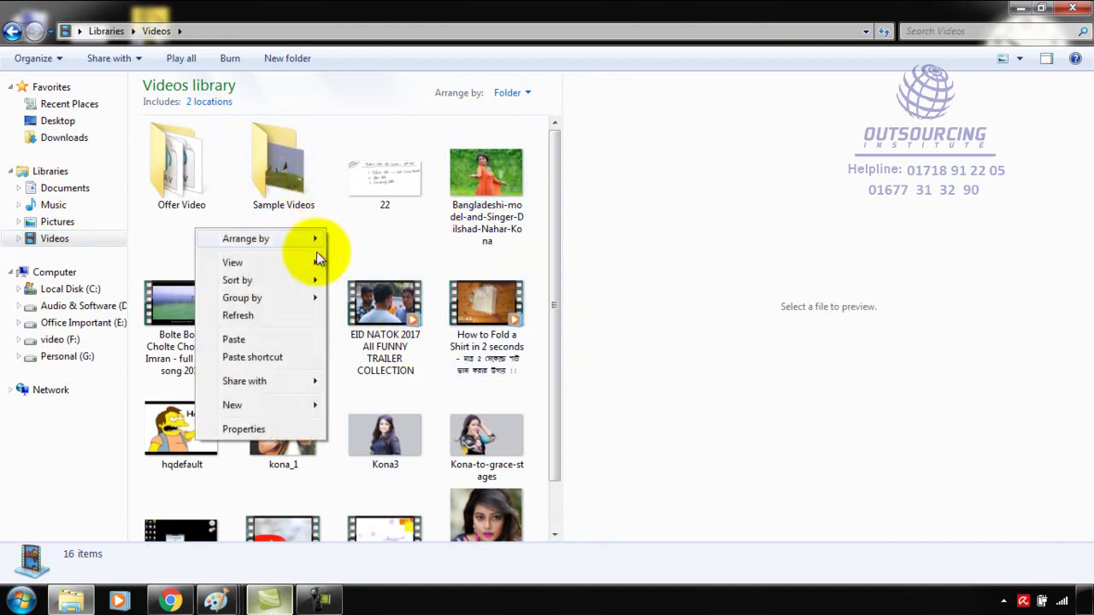
pyautogui.click(266, 341)
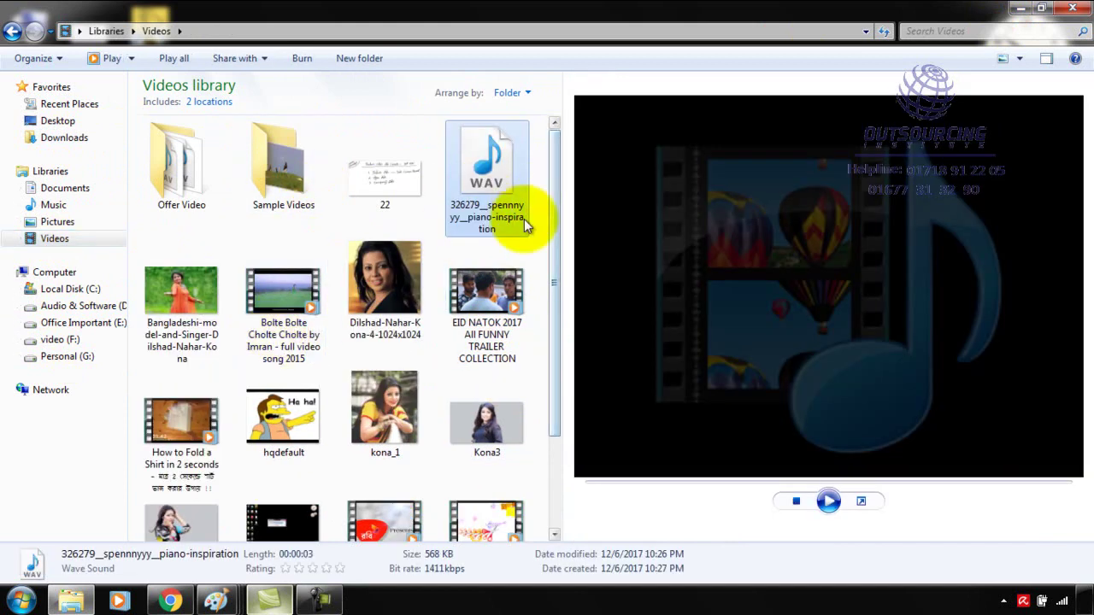
pyautogui.click(299, 601)
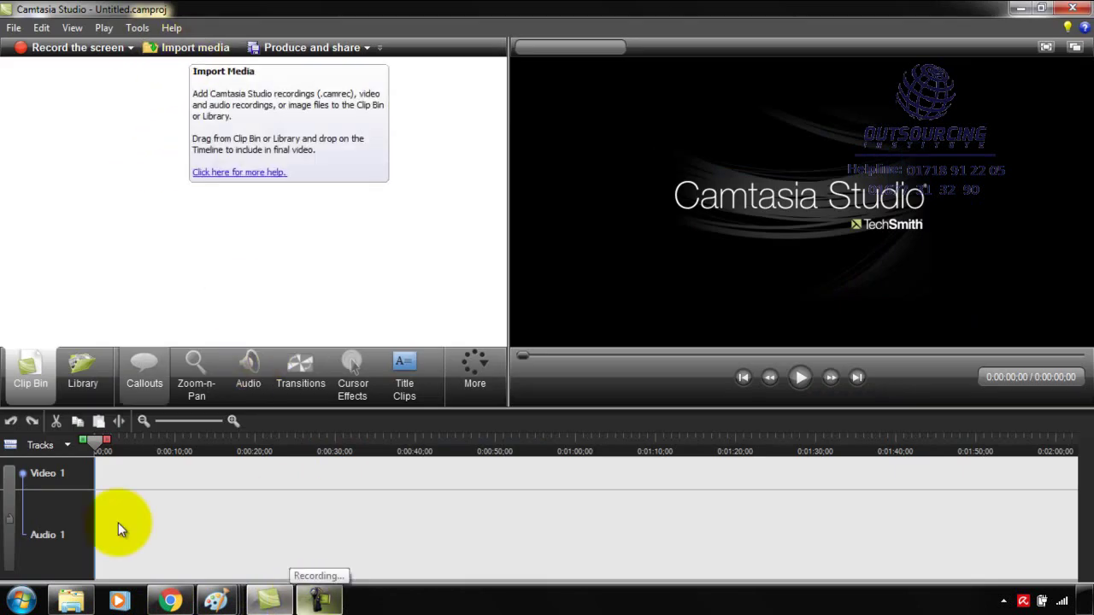
pyautogui.click(69, 604)
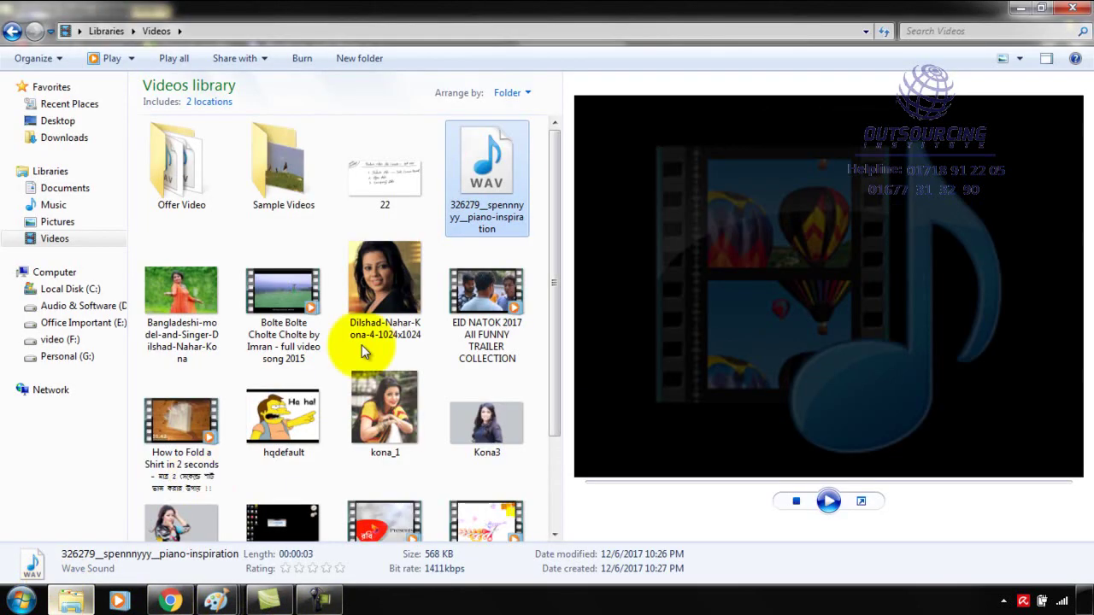
pyautogui.click(1030, 12)
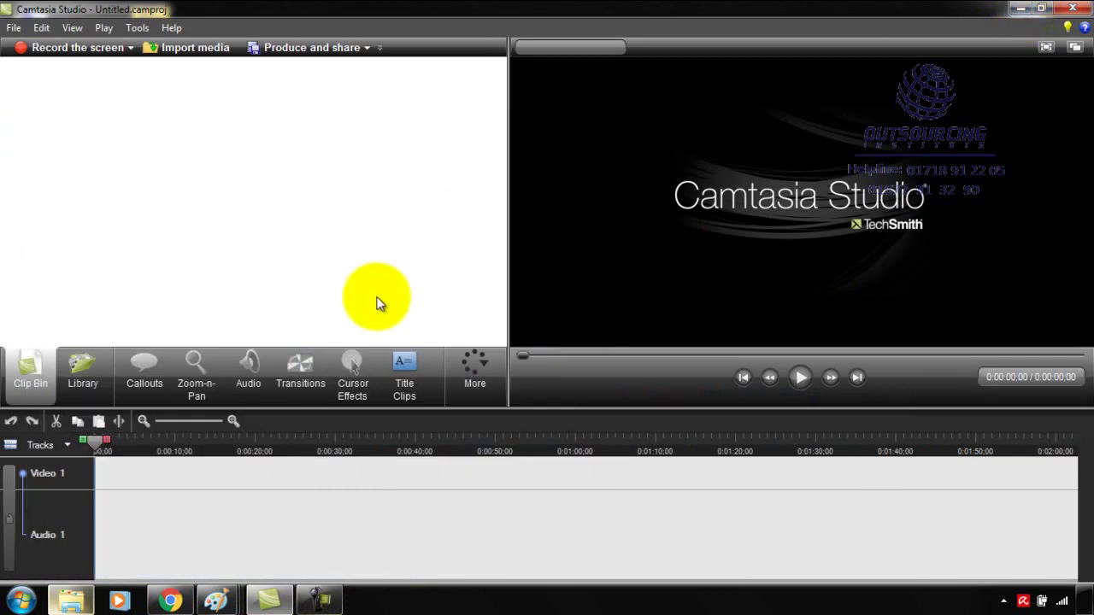
# Step: Switch to Chrome, search Freesound for "natural spring" and preview the FrühlingsATMO.wav sound
pyautogui.click(170, 602)
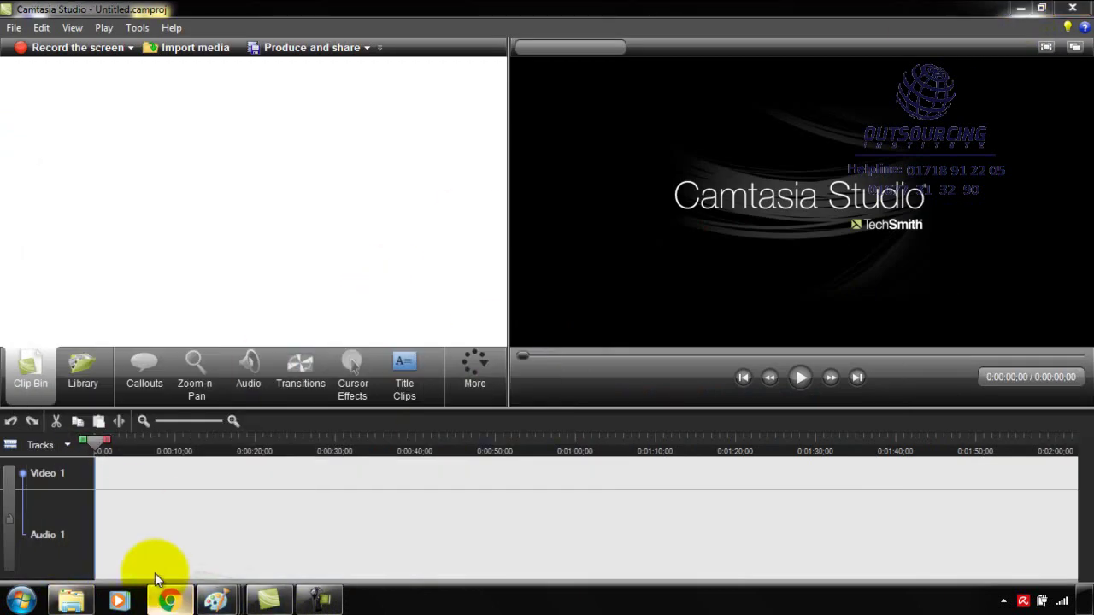
pyautogui.click(795, 135)
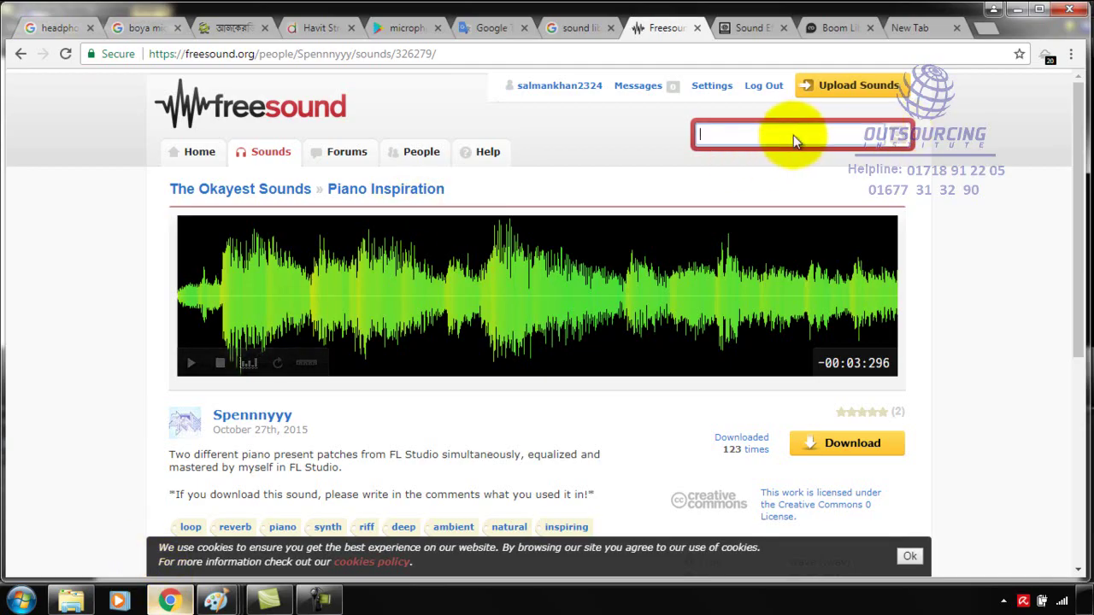
pyautogui.scroll(-5, 901, 368)
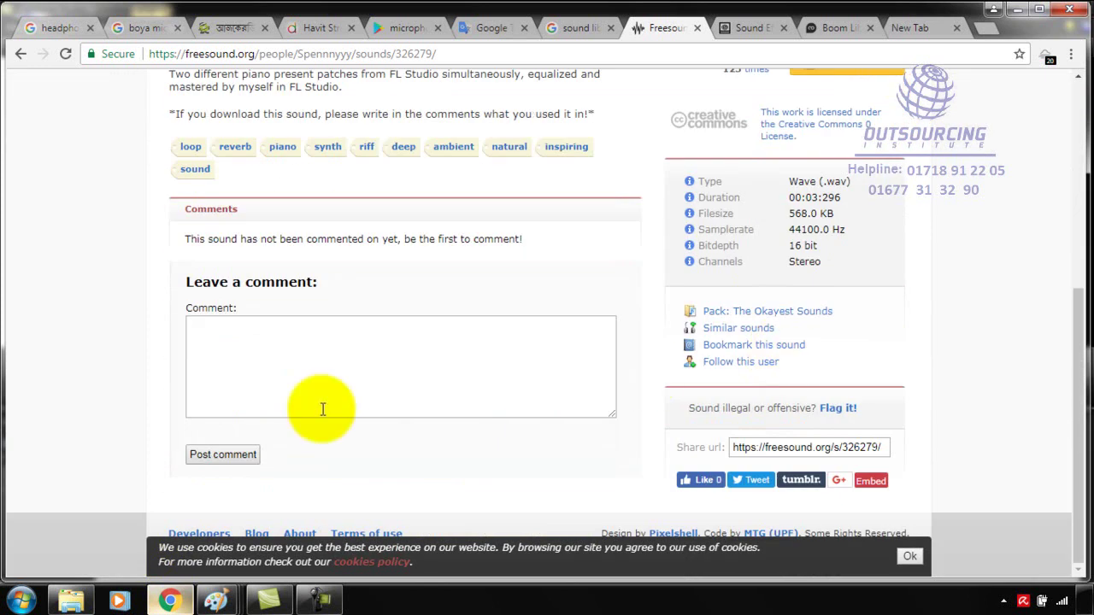
pyautogui.scroll(5, 427, 359)
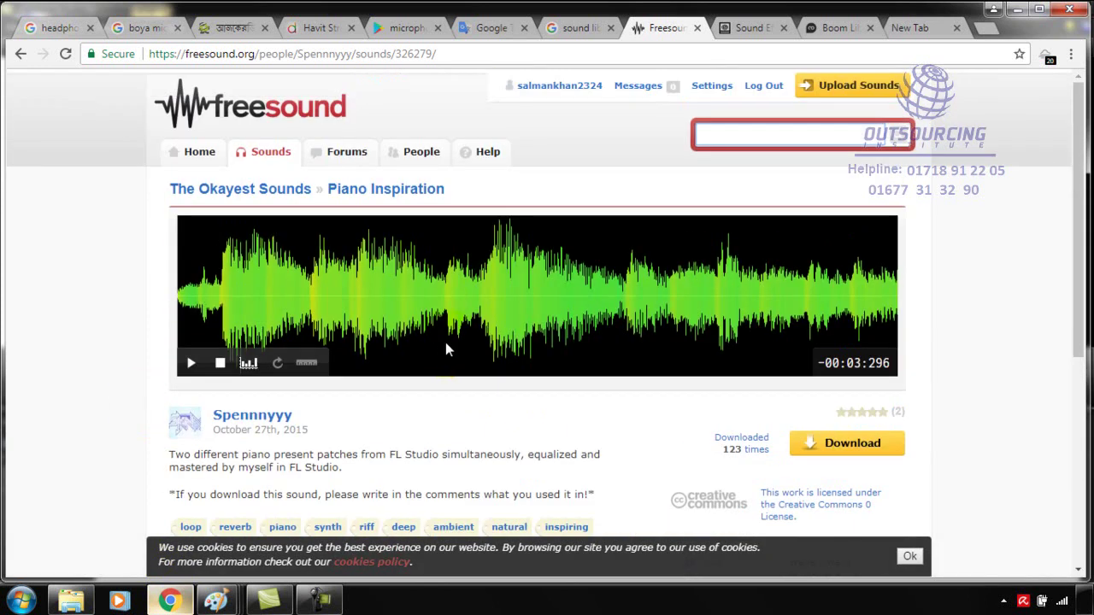
pyautogui.click(757, 136)
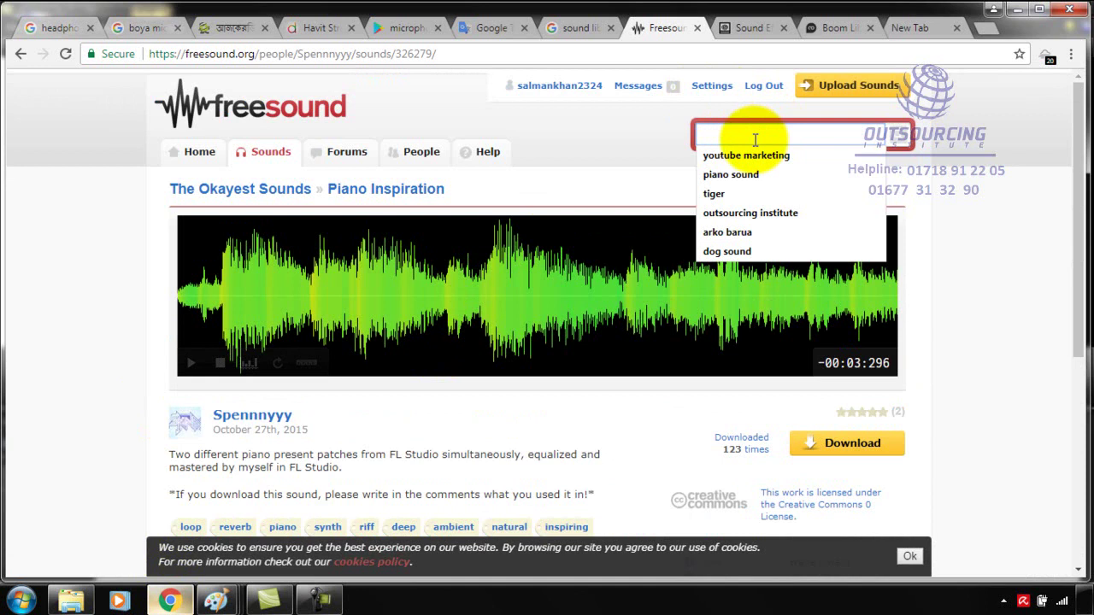
pyautogui.write('natural sp')
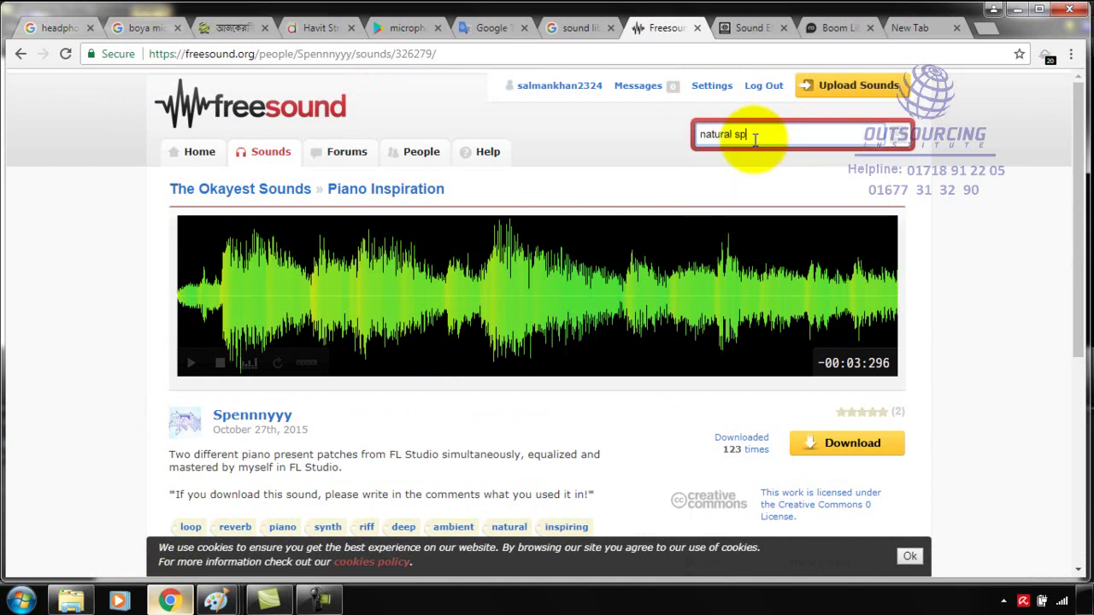
pyautogui.press('Return')
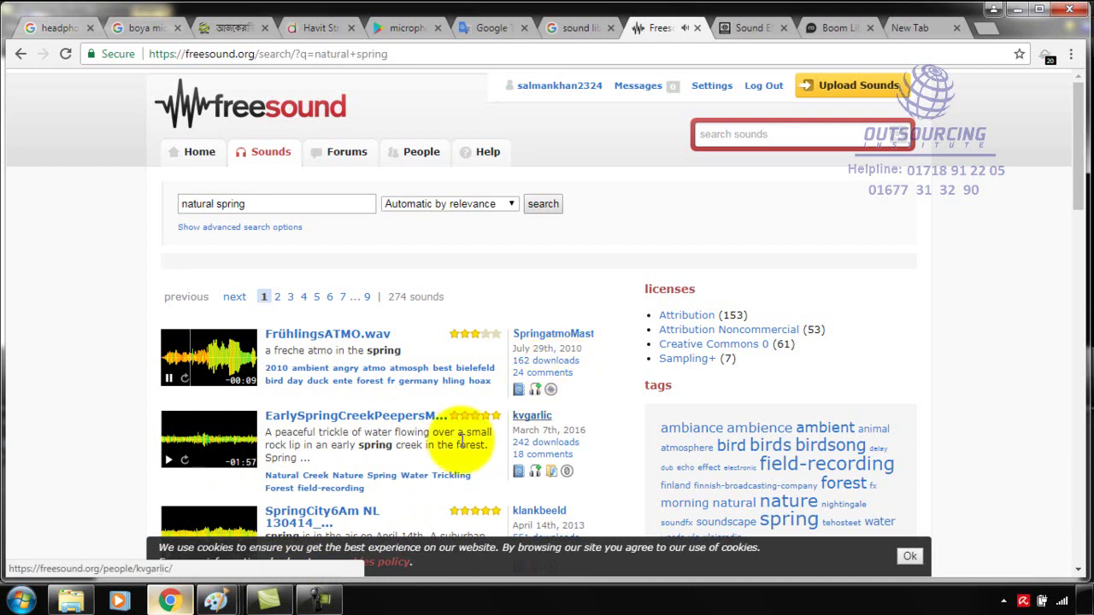
pyautogui.click(170, 385)
pyautogui.scroll(-2, 502, 326)
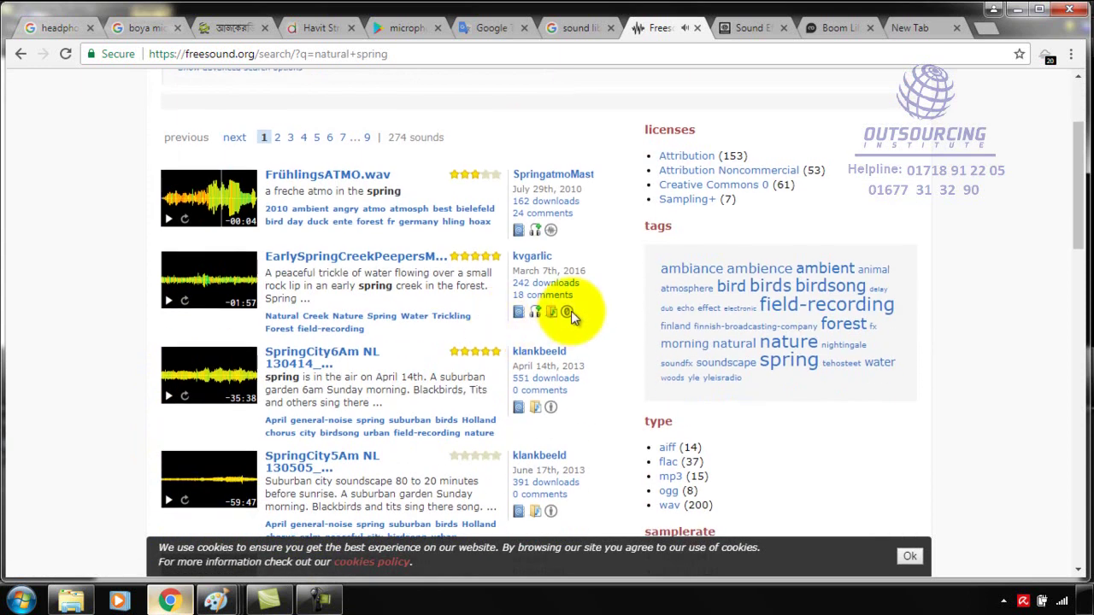
# Step: Search Freesound for "raining" and preview the "Rain, Moderate, C.wav" sound
pyautogui.scroll(2, 571, 311)
pyautogui.click(722, 128)
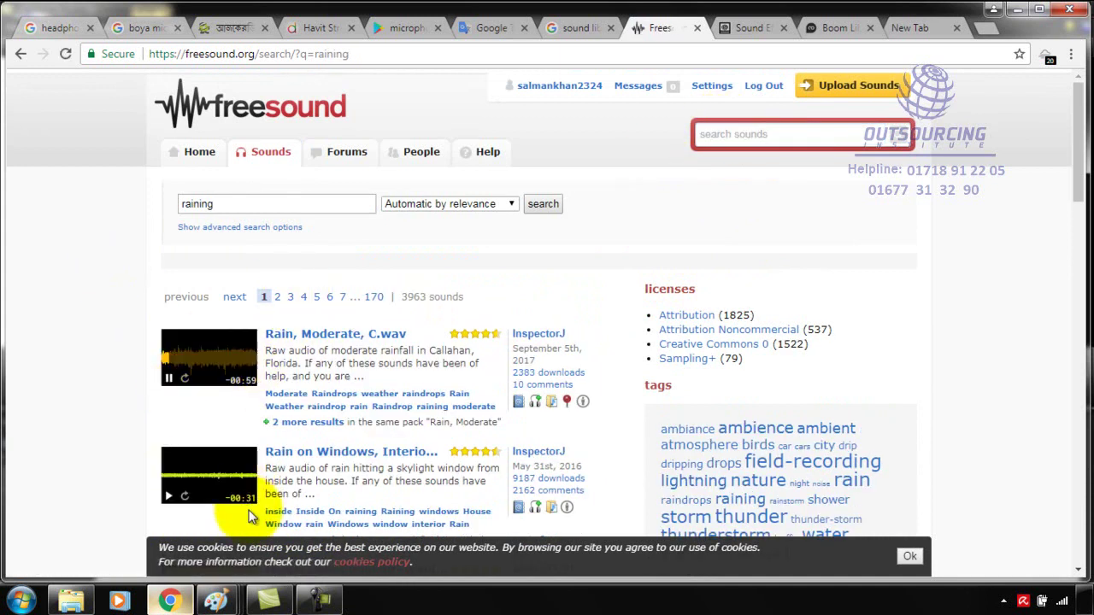
pyautogui.click(170, 382)
# Step: Search Freesound for "sad music" and preview Sad America Tune and Scene Change Music (Sad)
pyautogui.click(754, 135)
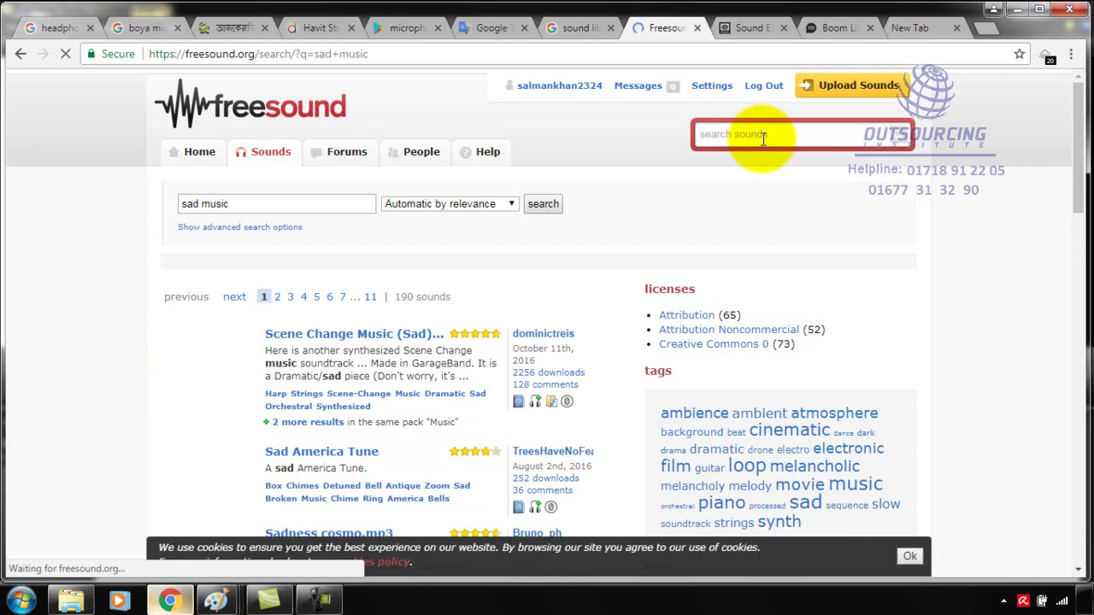
pyautogui.click(170, 500)
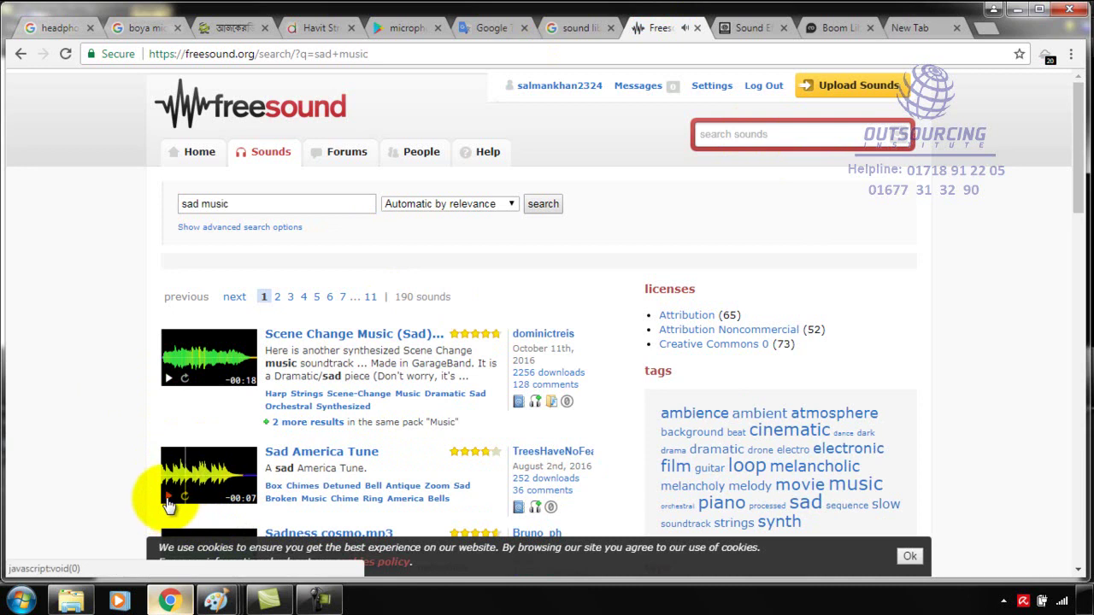
pyautogui.click(169, 377)
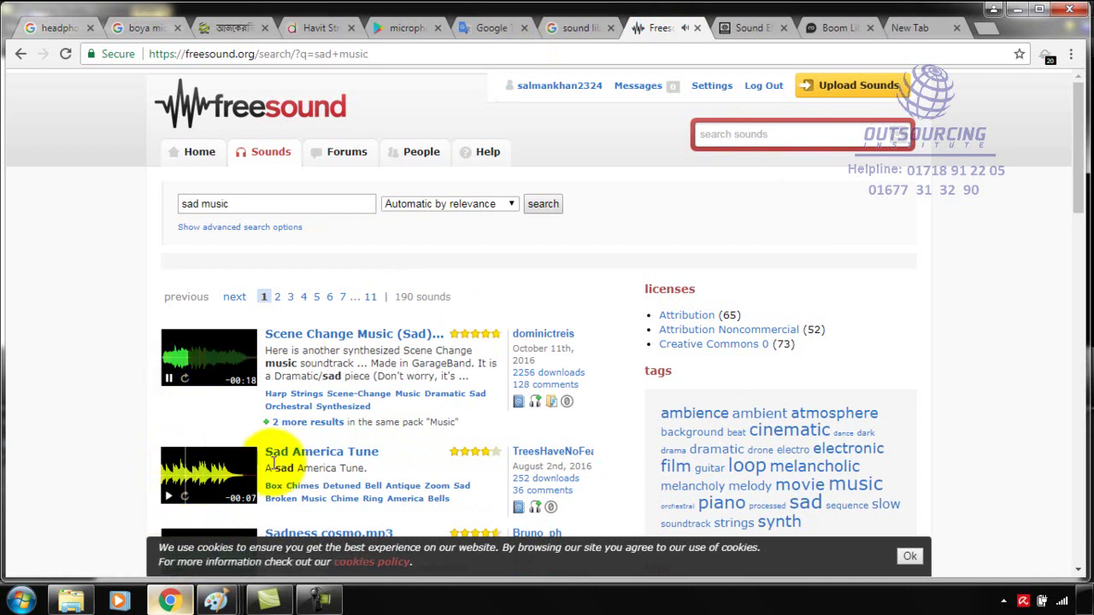
pyautogui.click(169, 382)
# Step: Search Freesound for "happy music" and preview Happy Music.wav and Cheerful Song
pyautogui.click(808, 136)
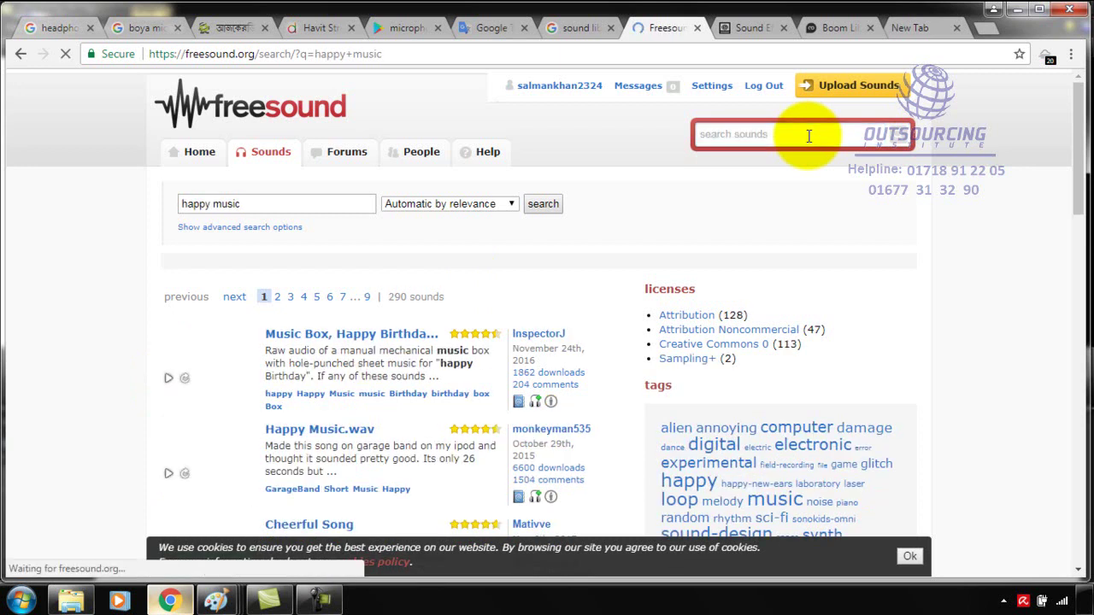
pyautogui.click(168, 474)
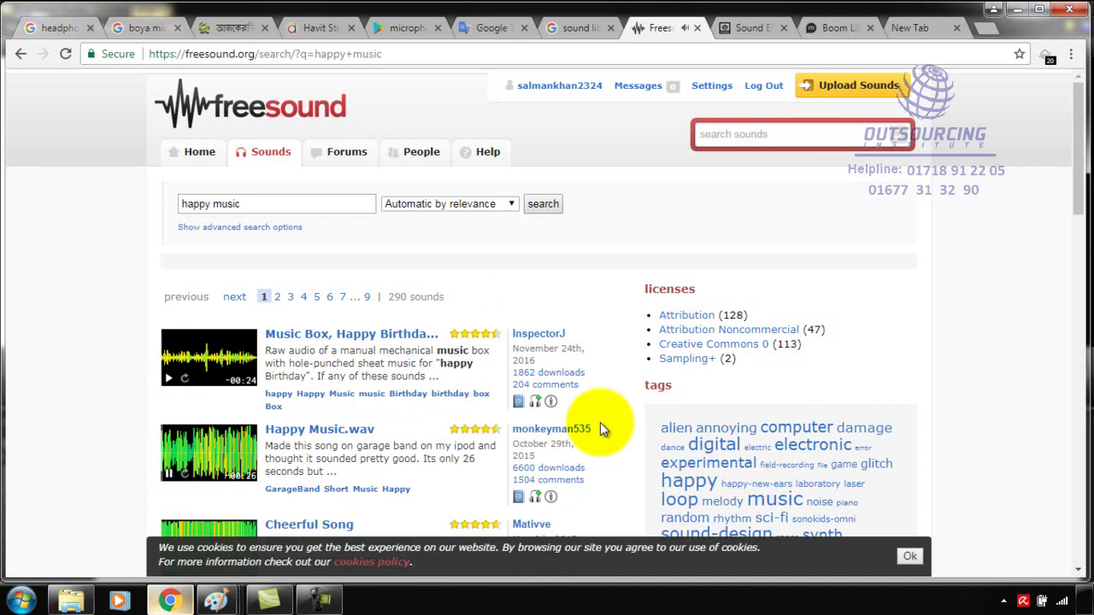
pyautogui.scroll(-2, 600, 423)
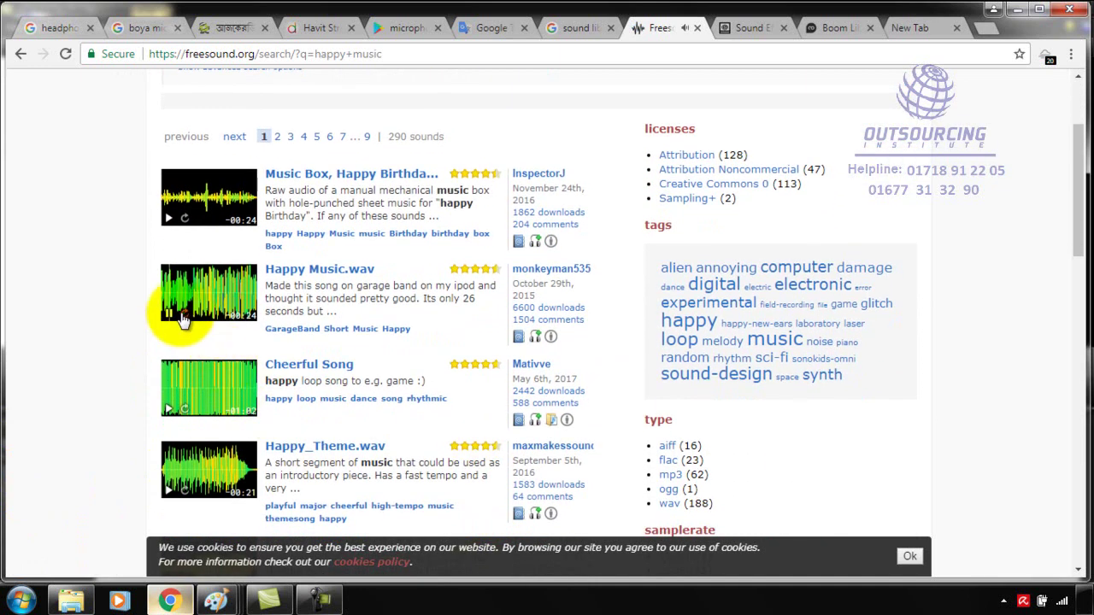
pyautogui.click(169, 412)
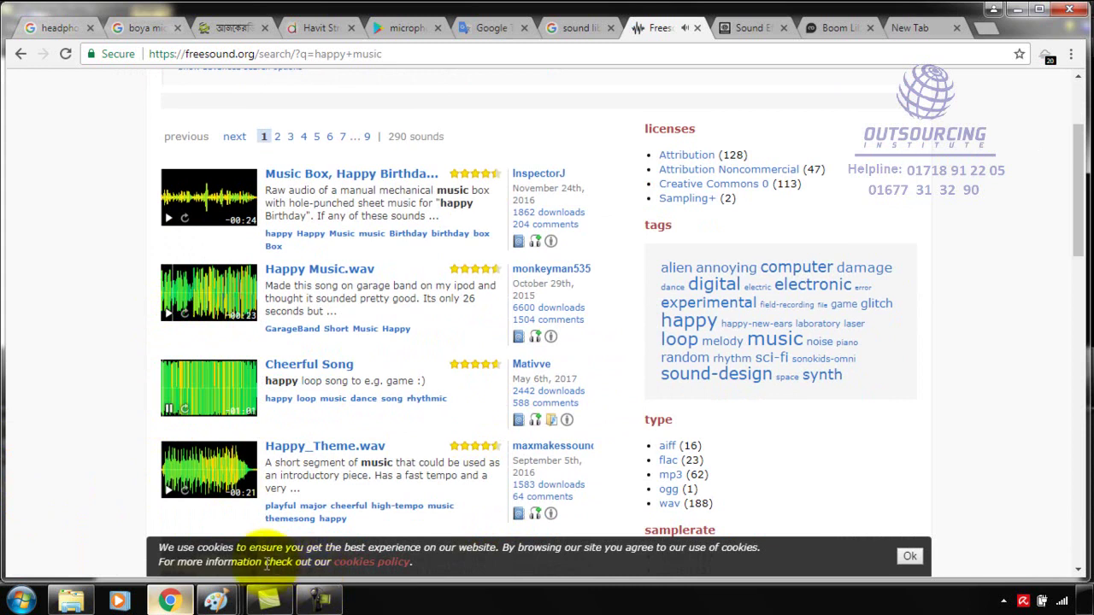
pyautogui.click(169, 411)
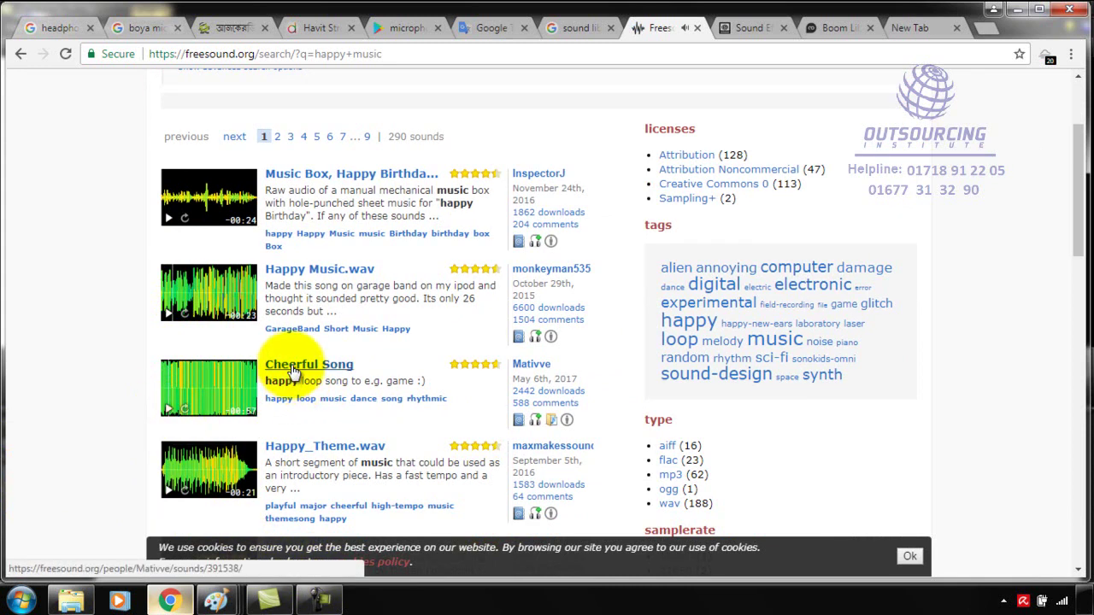
# Step: Download Cheerful Song from its Freesound page and minimize the browser
pyautogui.click(293, 365)
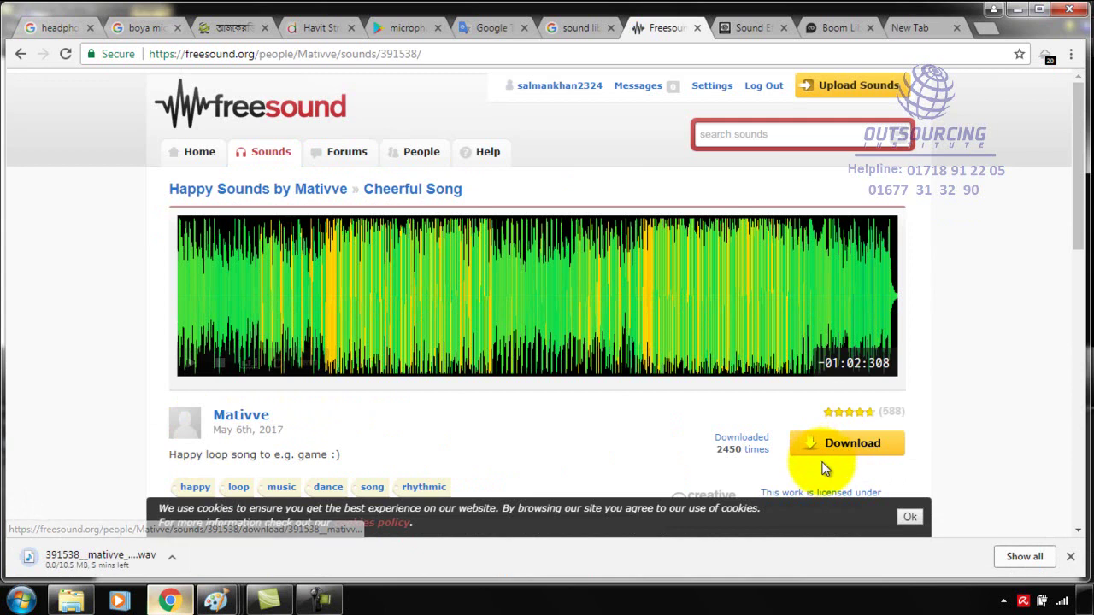
pyautogui.click(787, 495)
pyautogui.click(777, 137)
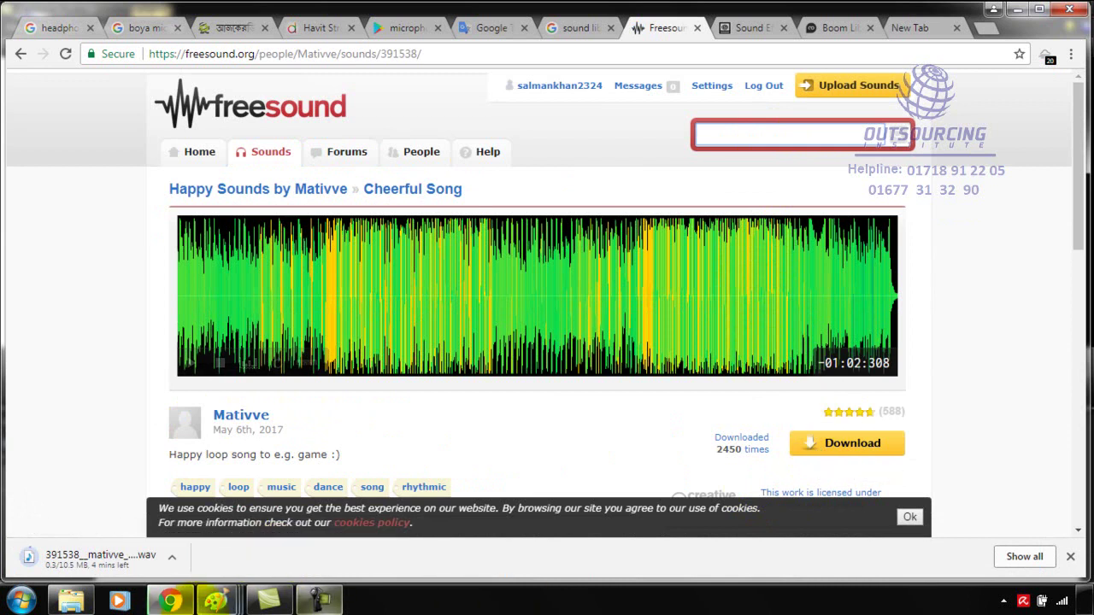
pyautogui.click(175, 602)
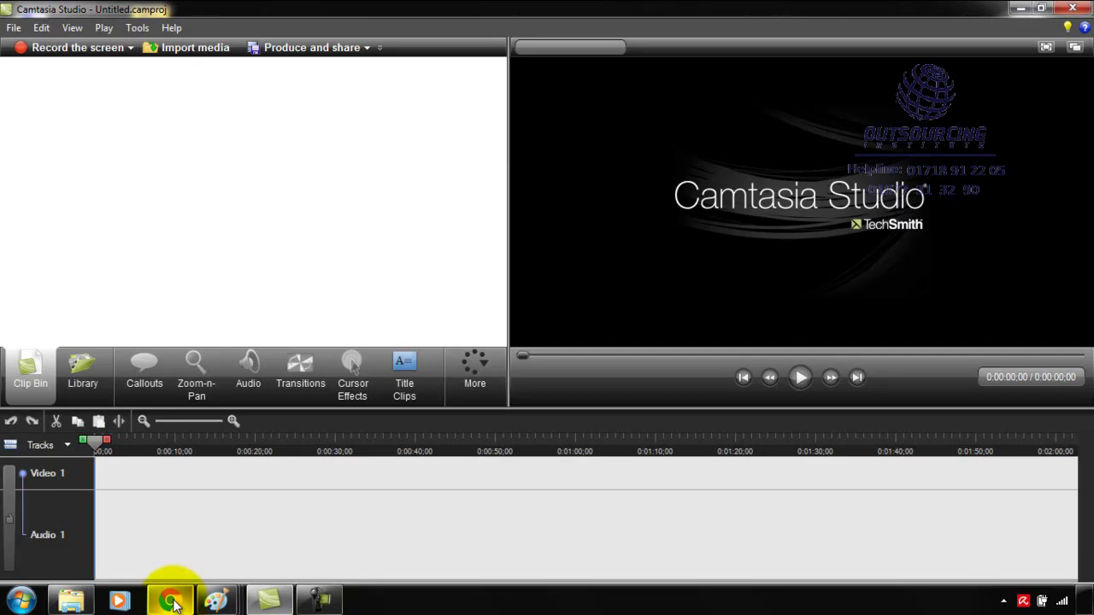
# Step: Switch to Paint and show the handwritten Audio Editing notes
pyautogui.moveTo(215, 598)
pyautogui.click(941, 509)
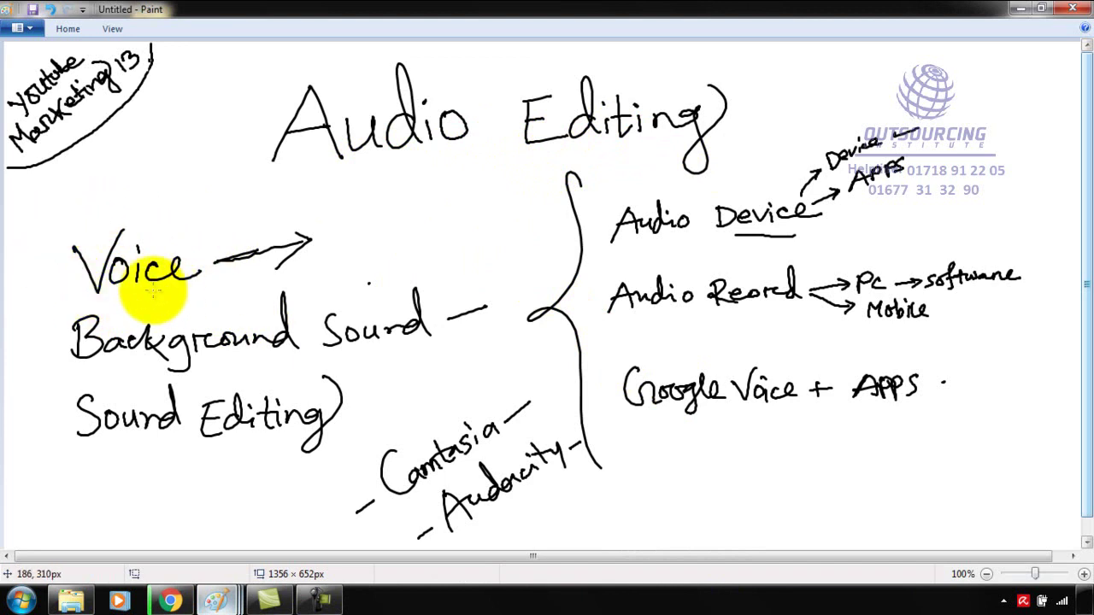
# Step: Switch to Chrome and look through the Bengali text in Google Translate
pyautogui.moveTo(268, 599)
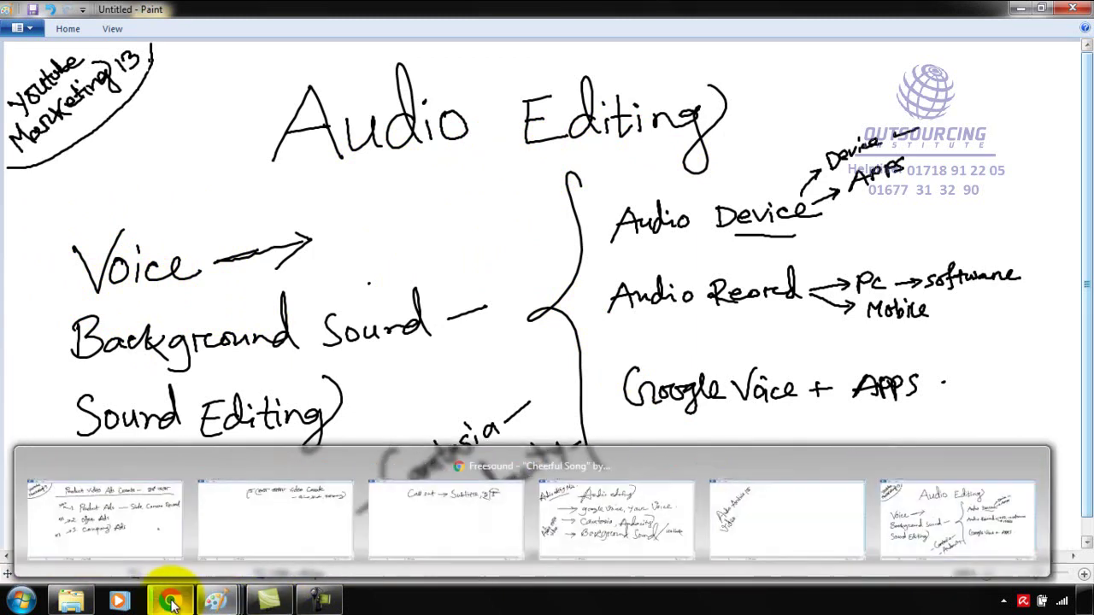
pyautogui.click(171, 601)
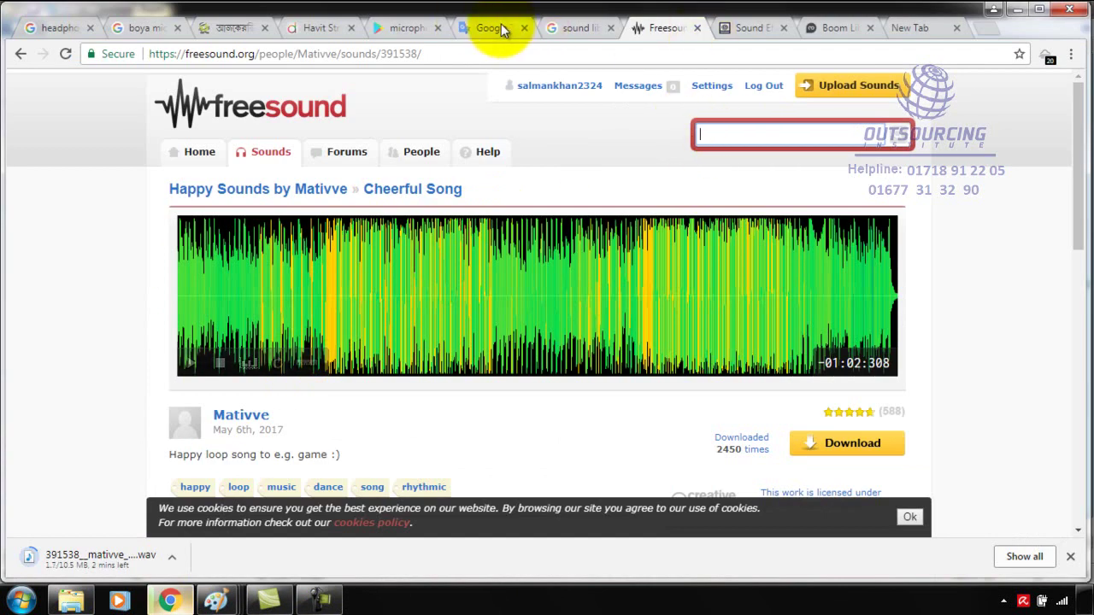
pyautogui.click(488, 28)
pyautogui.scroll(-5, 73, 342)
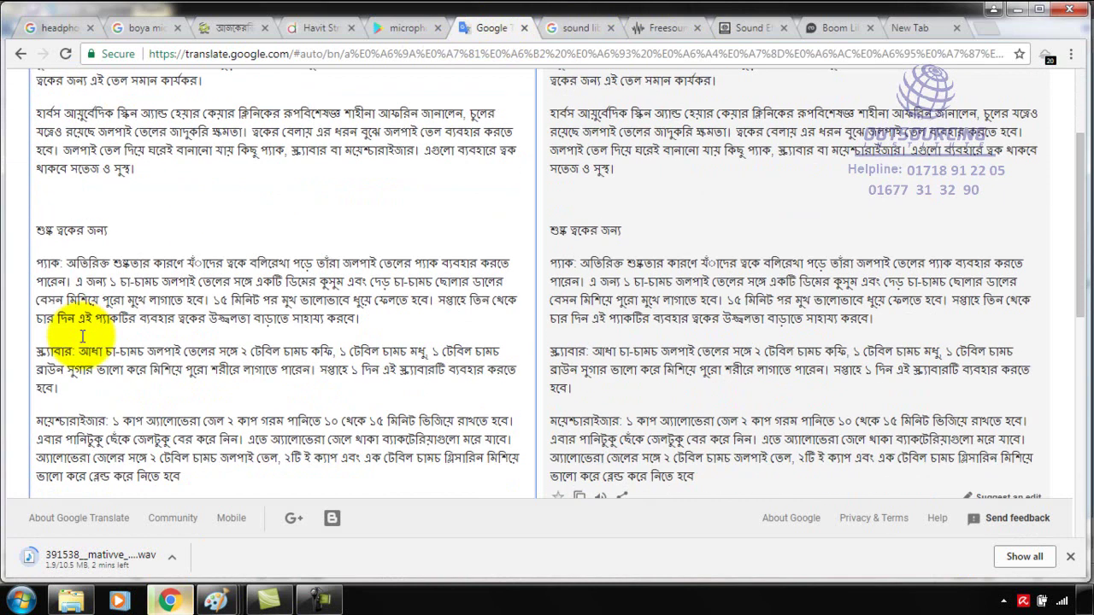
pyautogui.scroll(5, 44, 282)
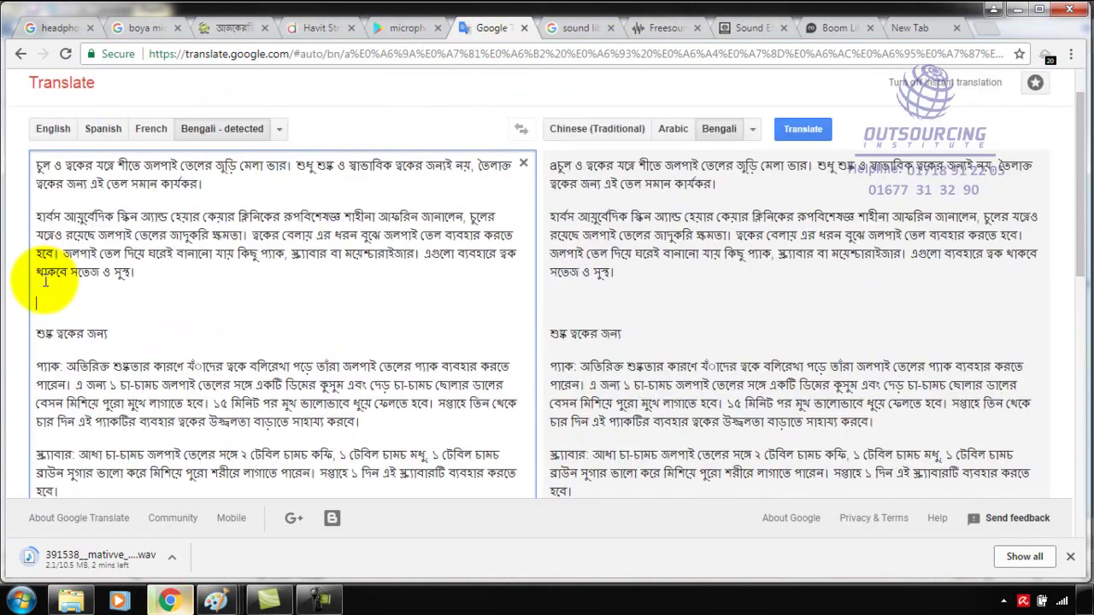
# Step: Bring up the Camtasia Recorder controls, and listen to the Bengali source text read aloud in Google Translate
pyautogui.click(322, 600)
pyautogui.click(267, 600)
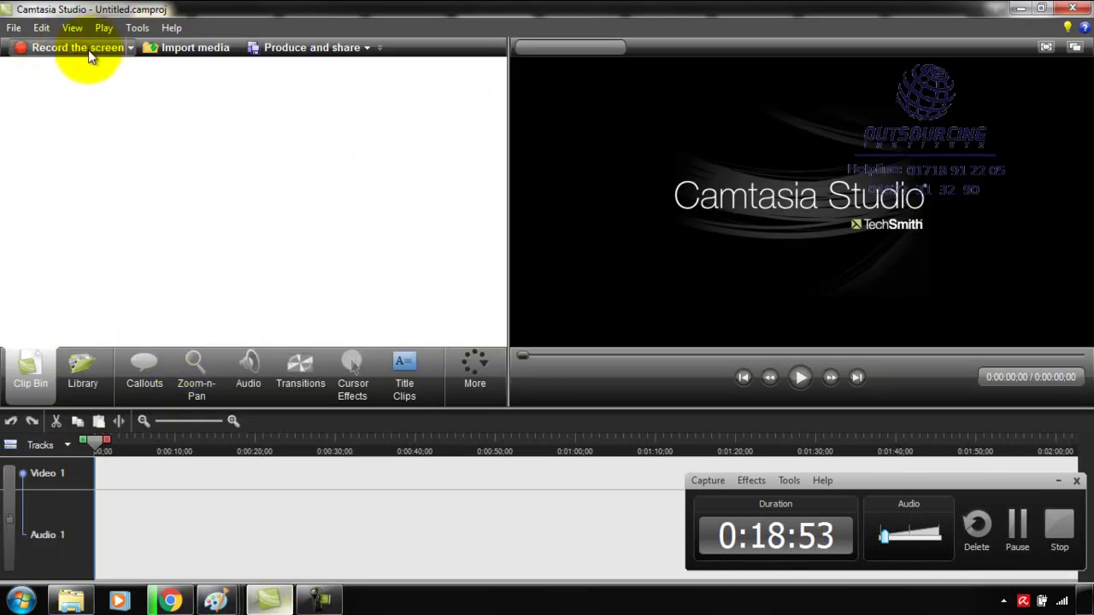
pyautogui.click(171, 599)
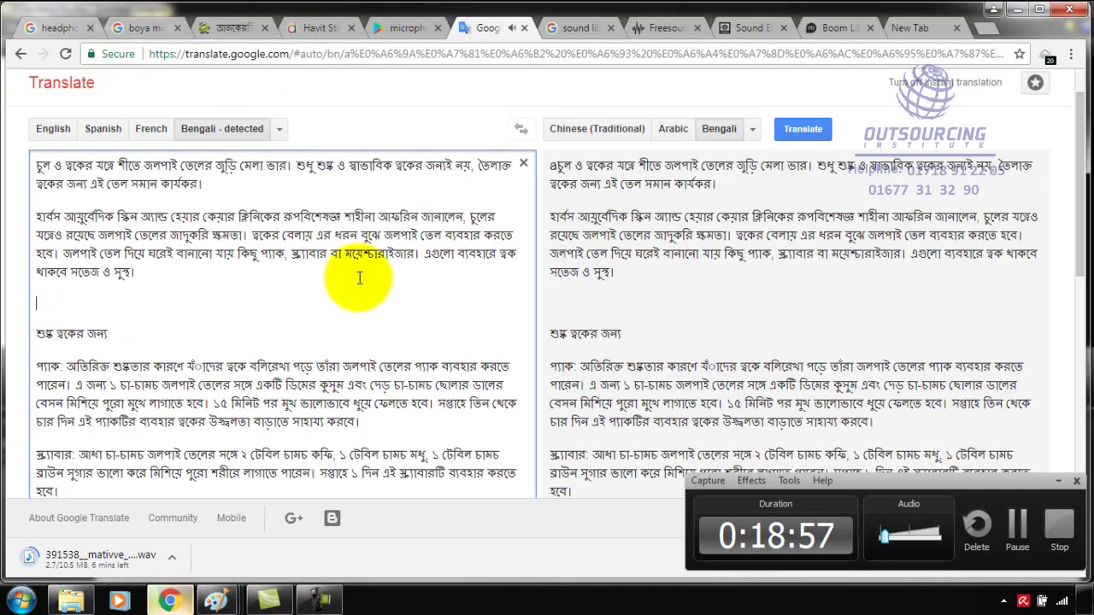
pyautogui.scroll(-3, 216, 408)
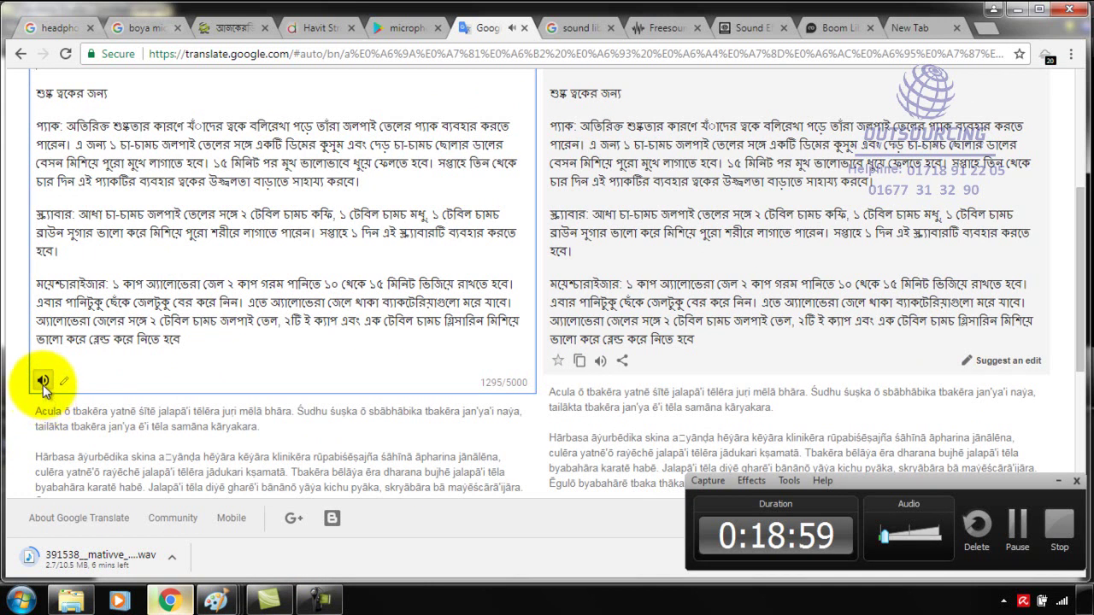
pyautogui.click(171, 600)
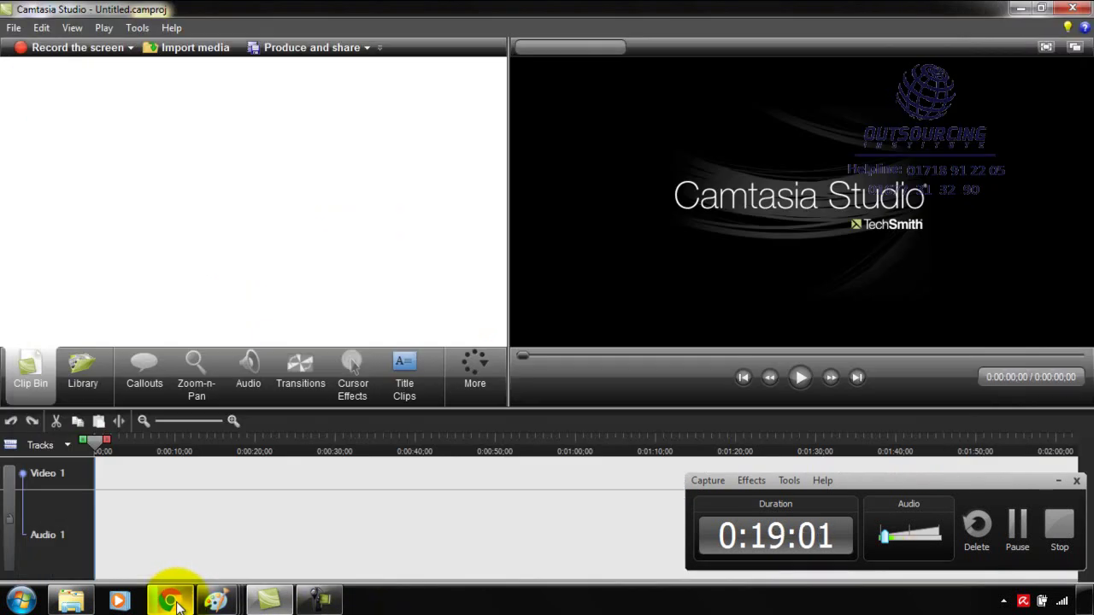
pyautogui.click(172, 601)
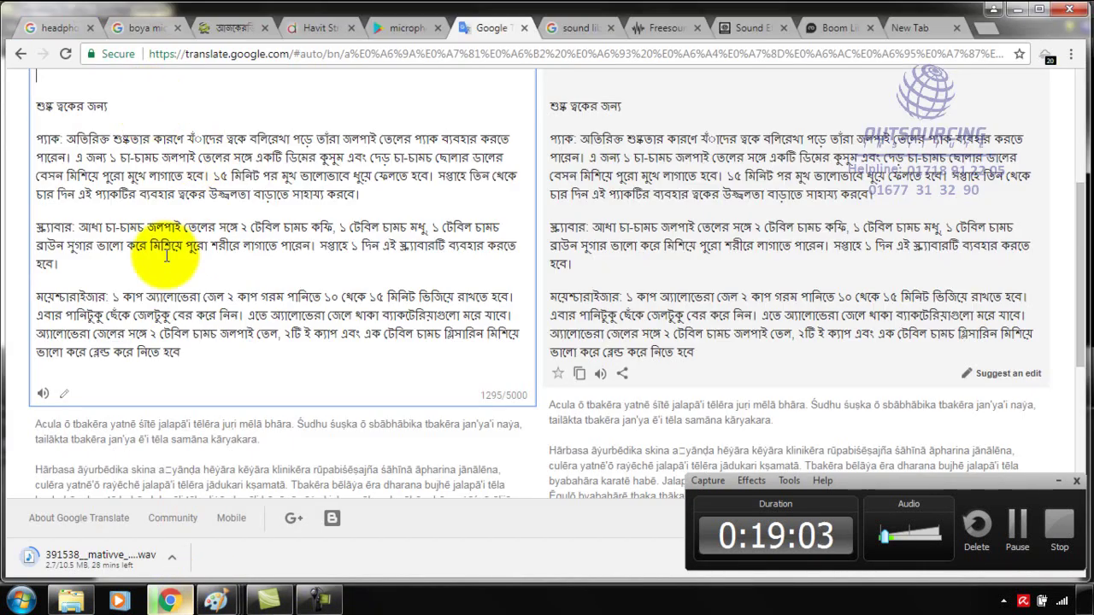
pyautogui.click(270, 600)
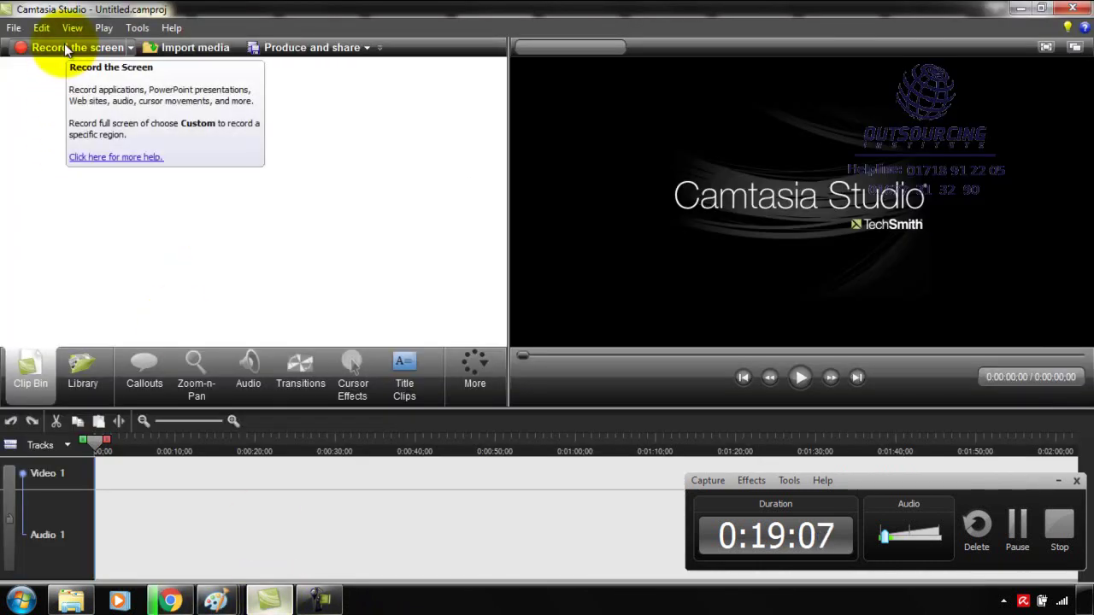
pyautogui.click(1020, 8)
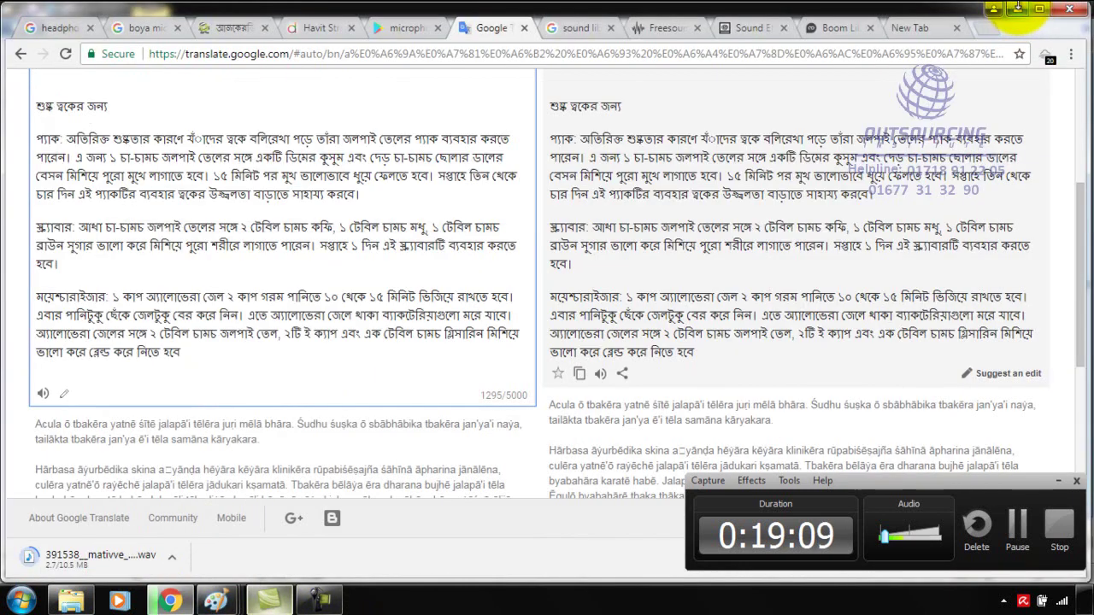
# Step: Look through the Videos library and its Offer Video folder for the available audio files, including the piano-inspiration sound
pyautogui.click(1018, 12)
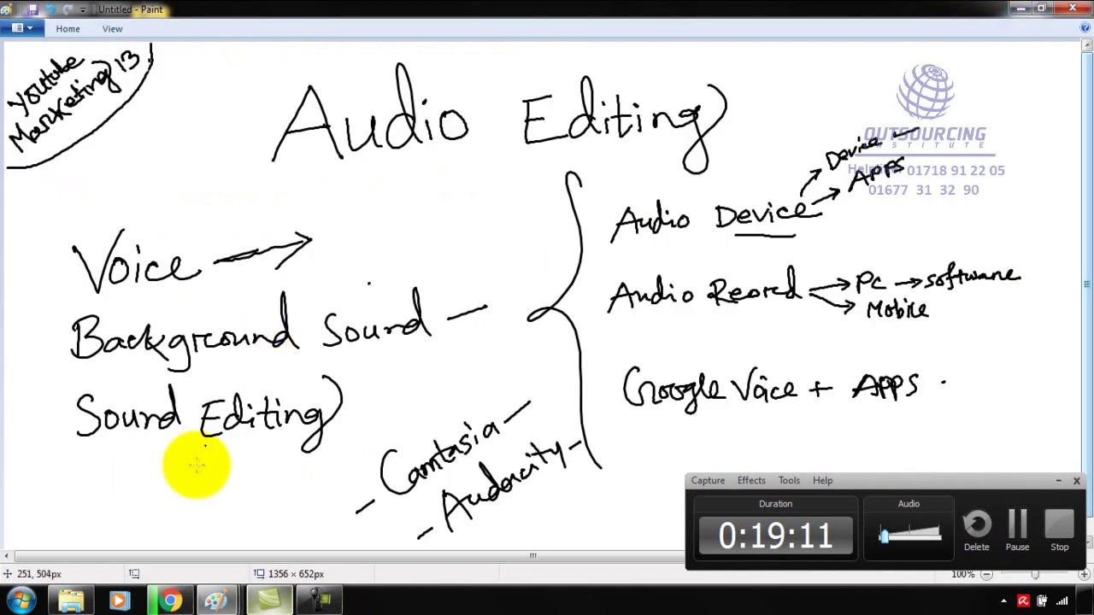
pyautogui.click(71, 604)
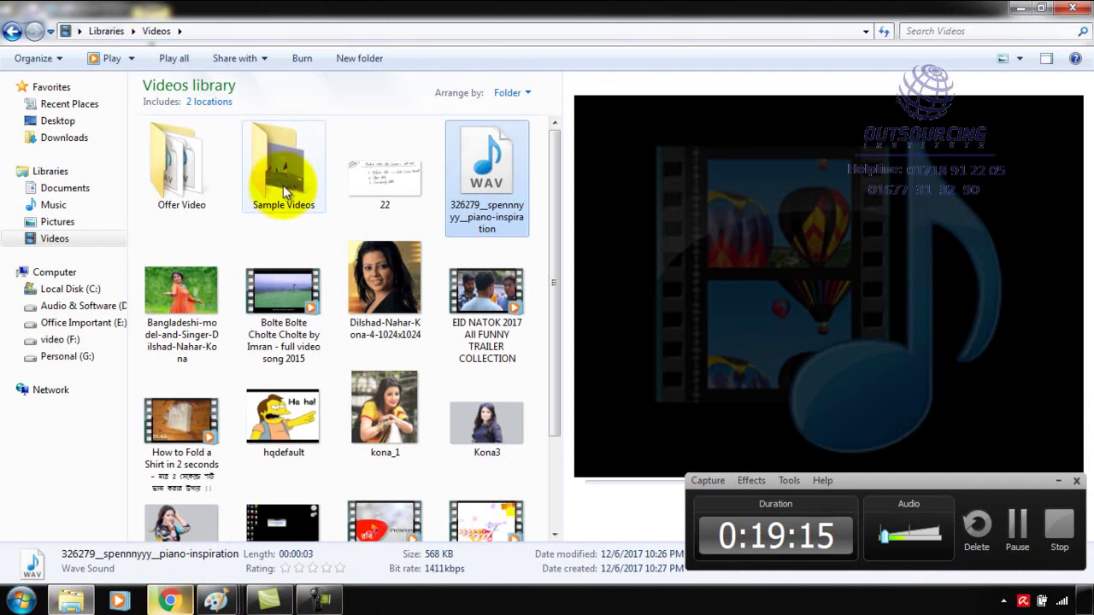
pyautogui.doubleClick(190, 163)
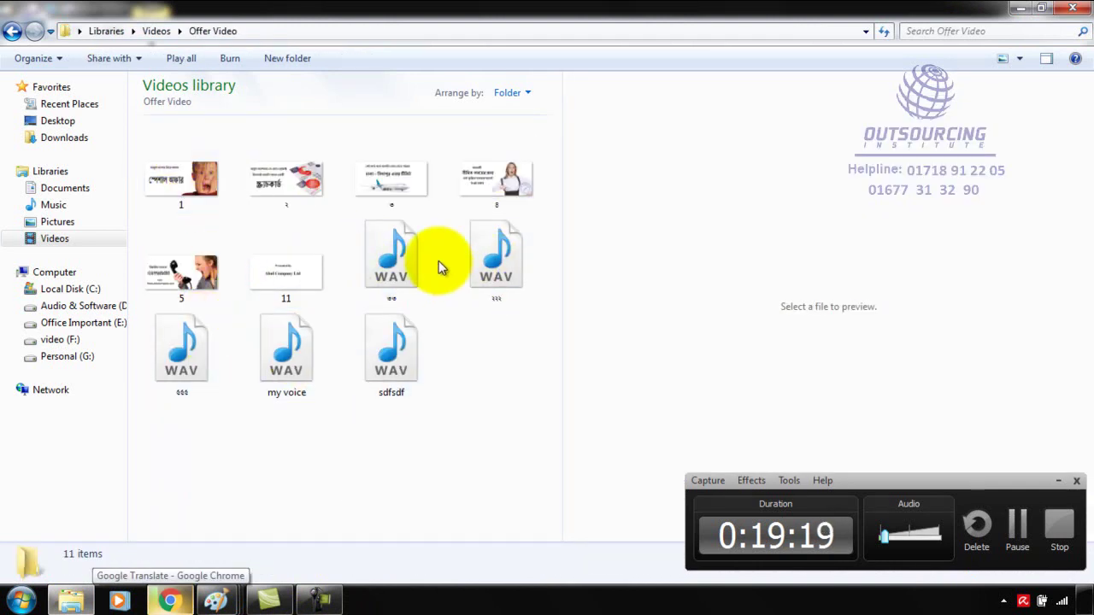
pyautogui.click(12, 31)
pyautogui.click(484, 170)
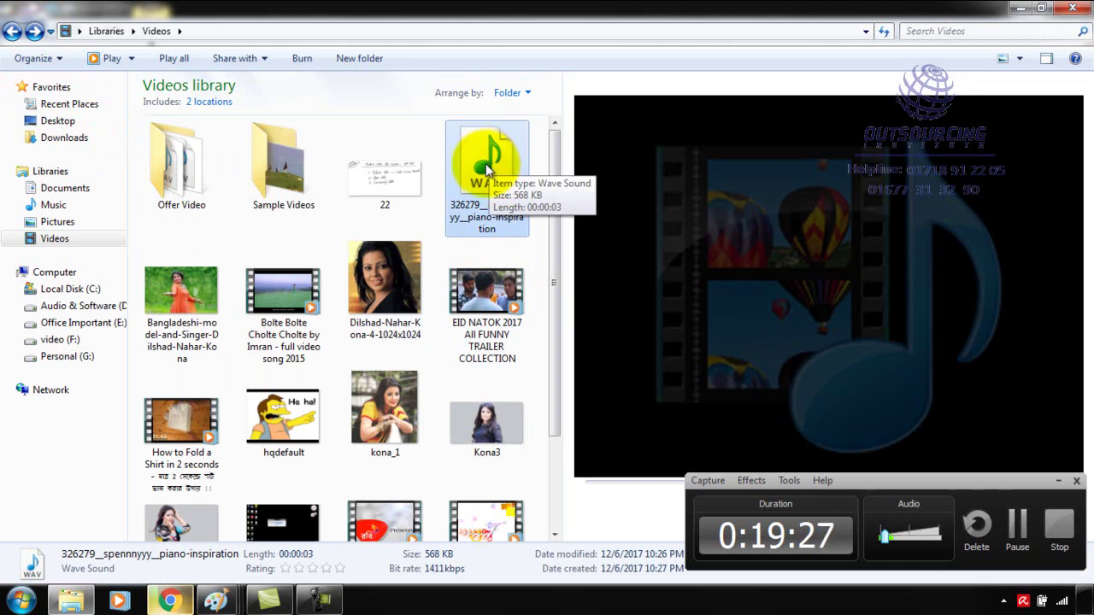
pyautogui.click(1019, 10)
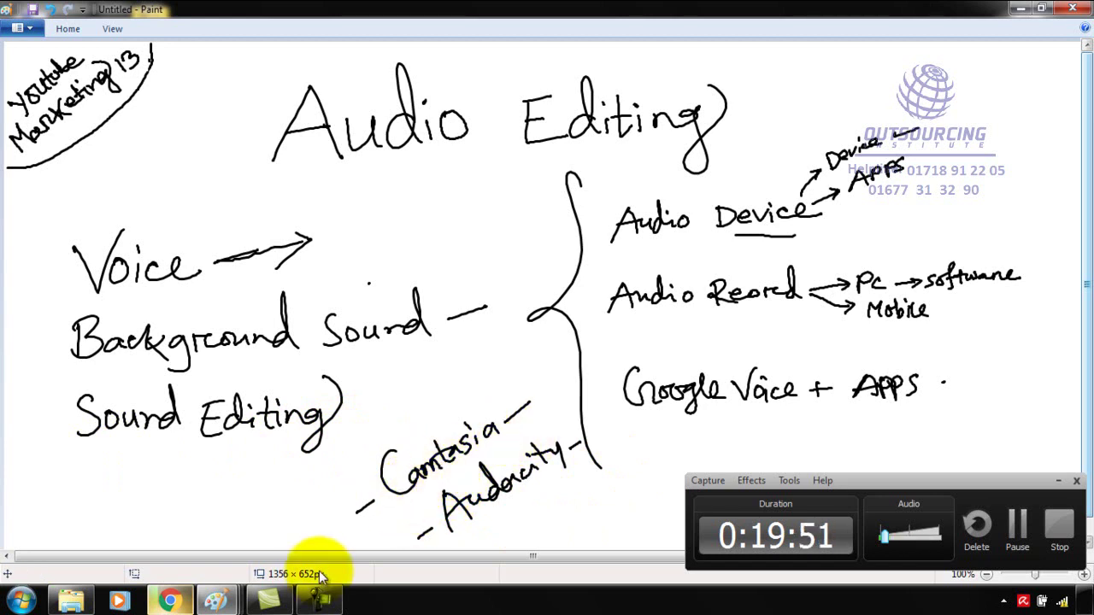
# Step: Switch to Camtasia Studio and import the 326279__spennnyyy__piano-inspiration sound from the Downloads folder
pyautogui.click(268, 601)
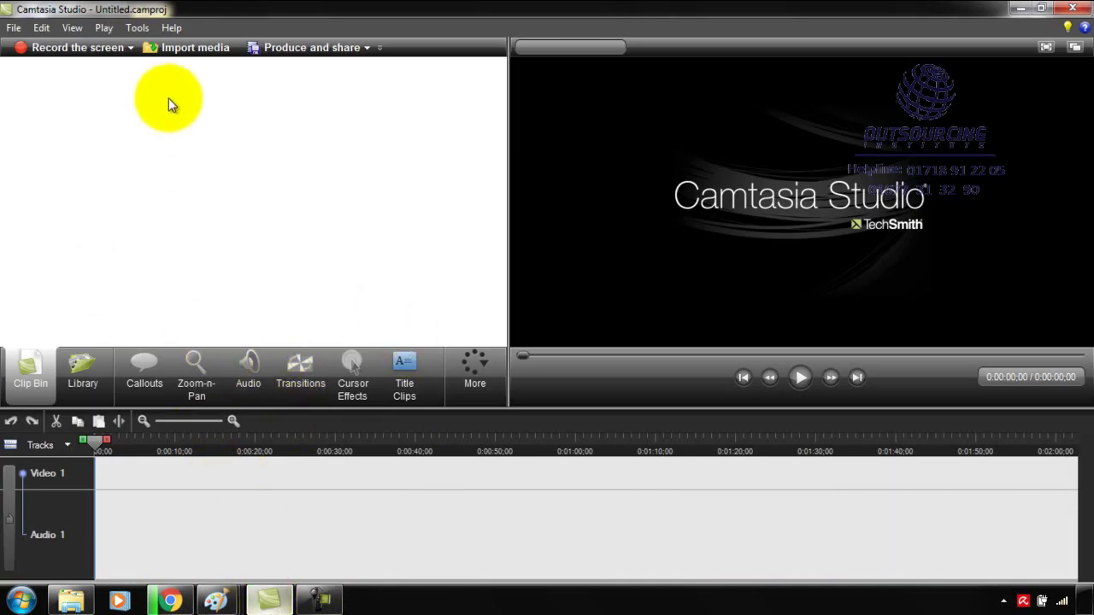
pyautogui.click(189, 49)
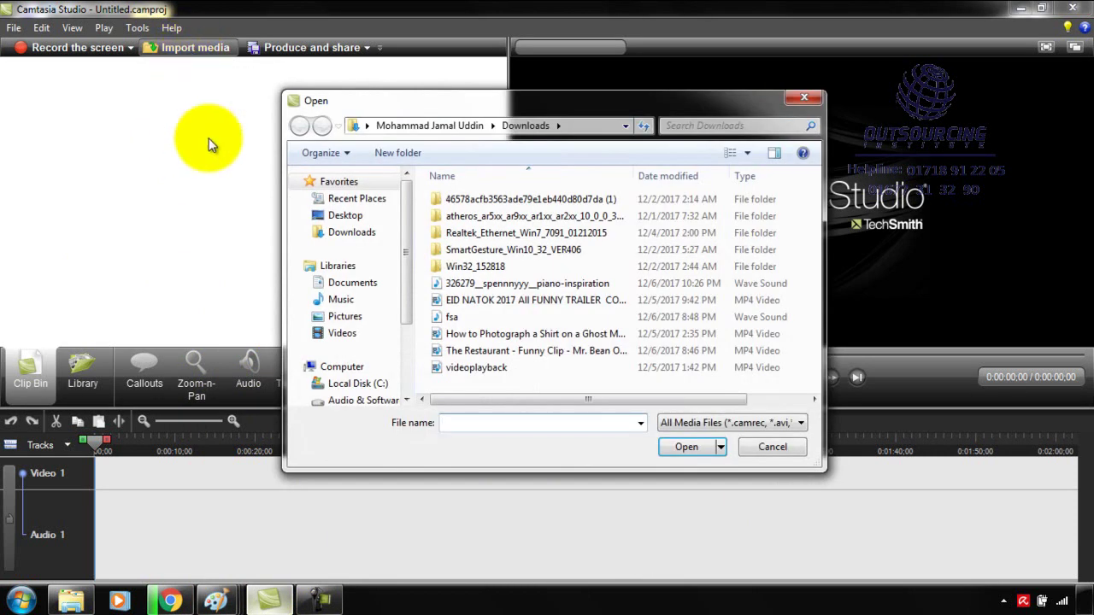
pyautogui.click(530, 287)
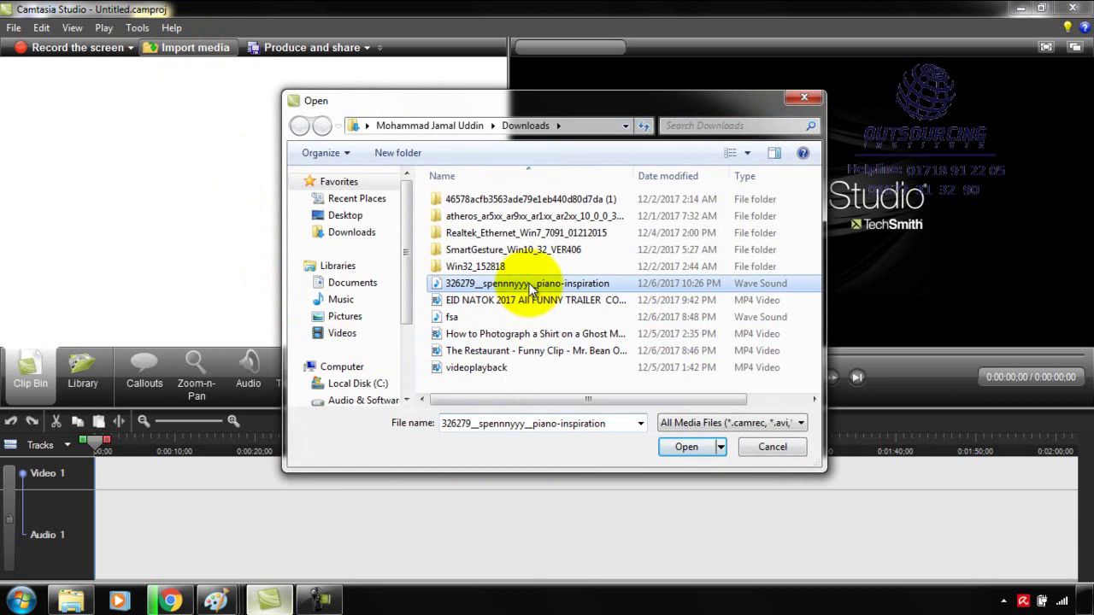
pyautogui.click(671, 448)
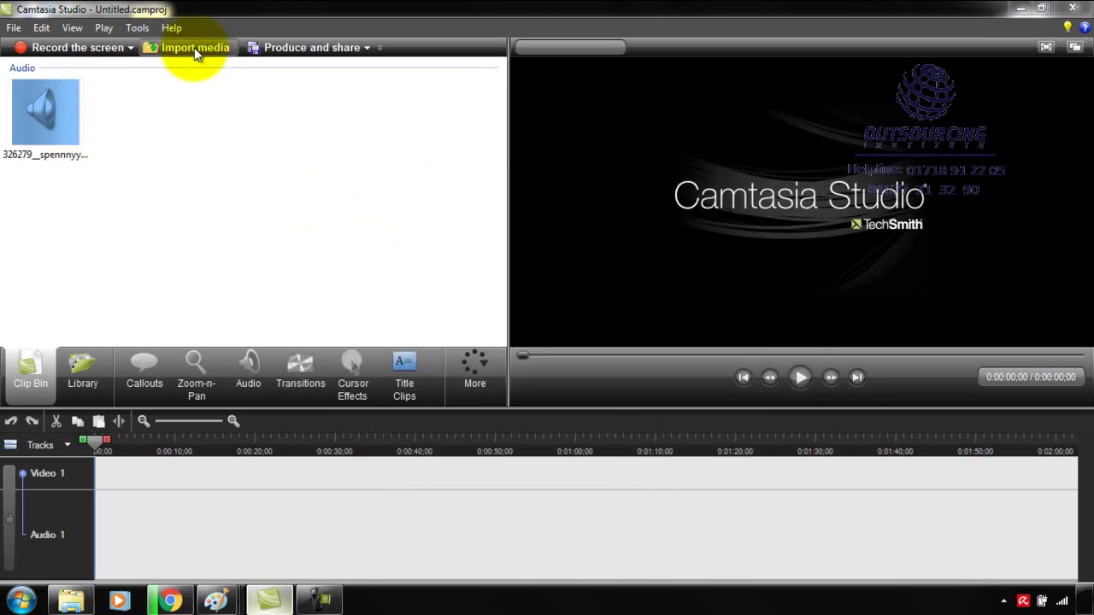
# Step: Import the ৫৫৫ WAV recording from the Offer Video folder in the Videos library
pyautogui.click(194, 47)
pyautogui.click(342, 335)
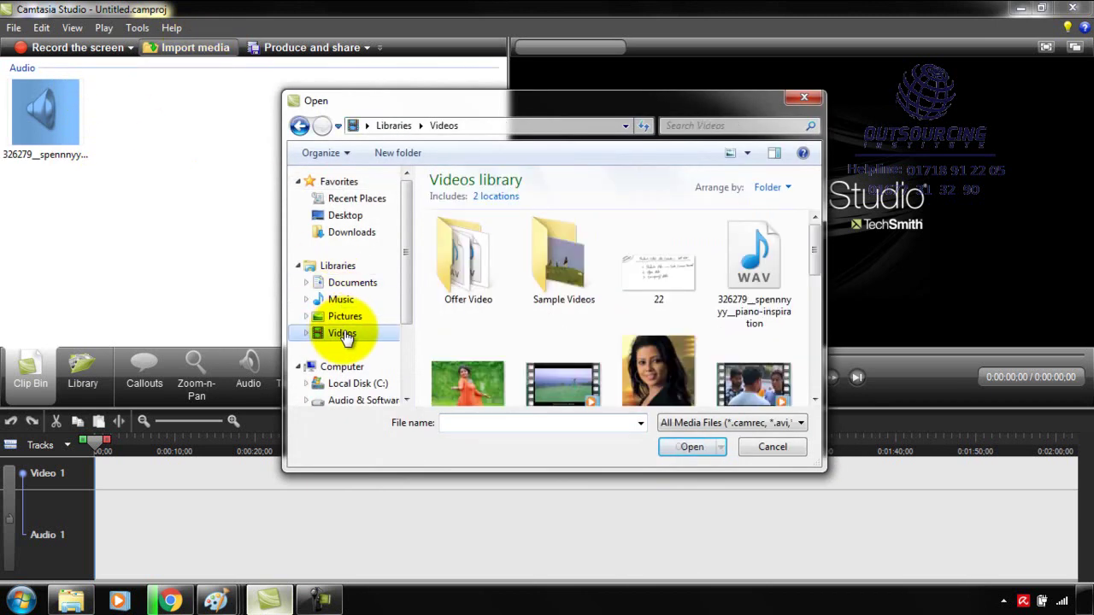
pyautogui.doubleClick(474, 248)
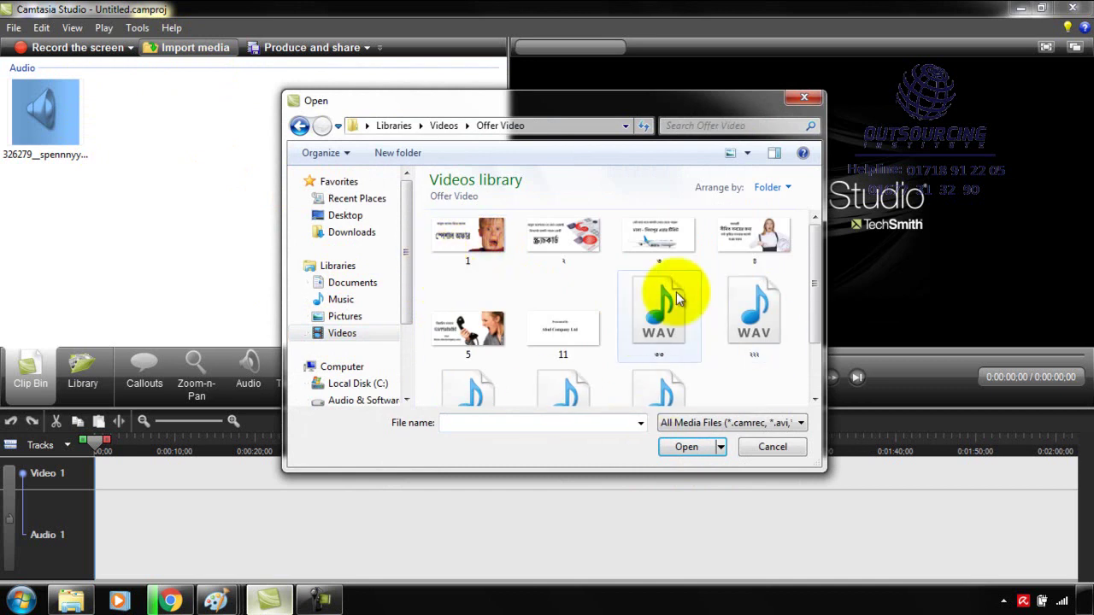
pyautogui.scroll(-2, 812, 288)
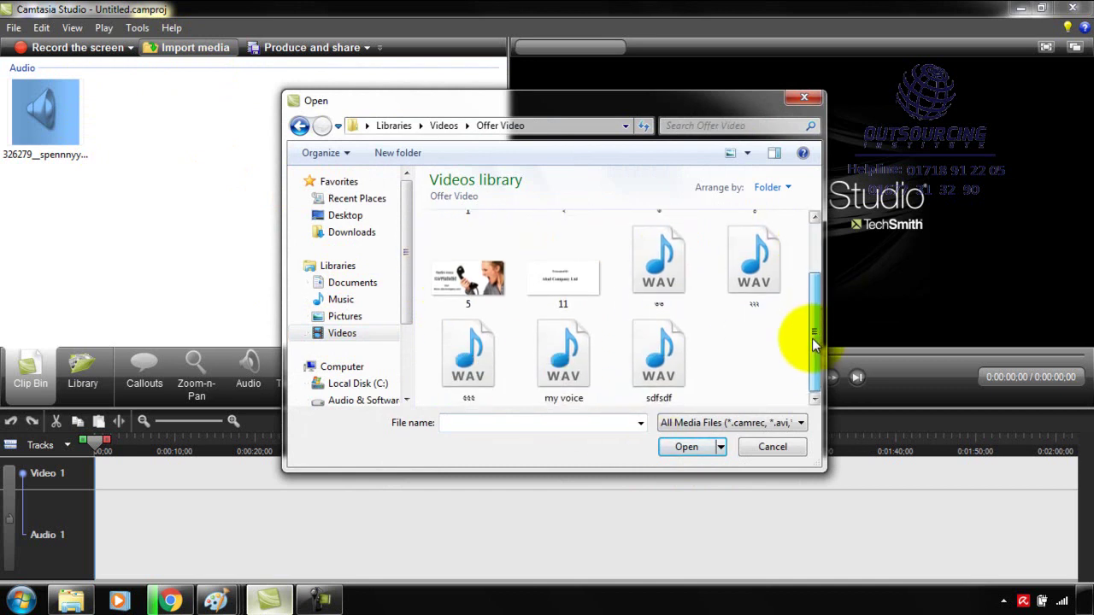
pyautogui.click(469, 363)
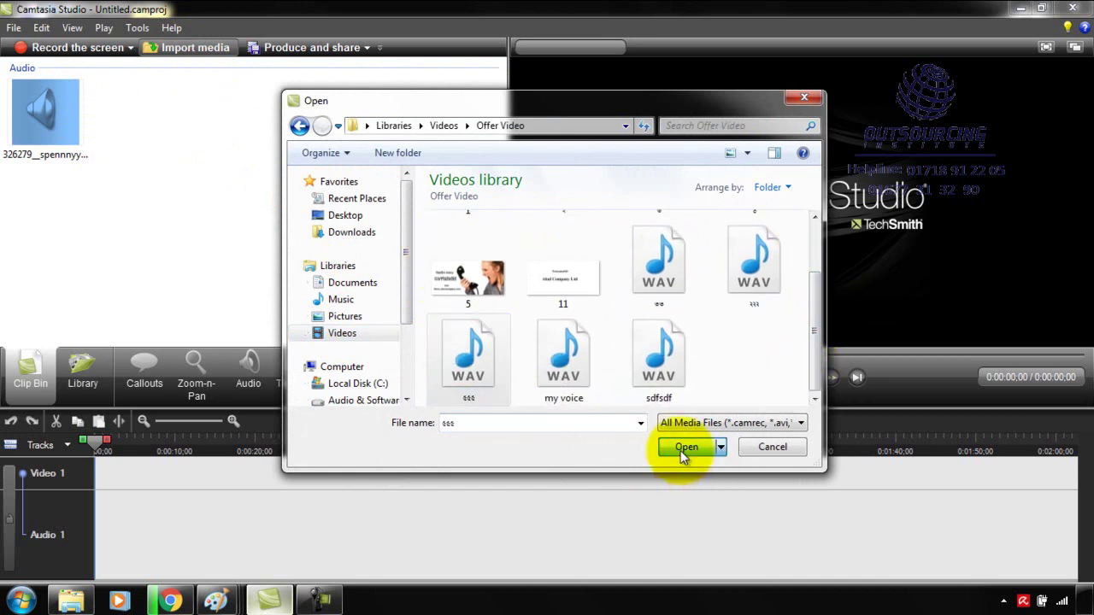
pyautogui.click(686, 448)
# Step: Try adding the ৫৫৫.wav clip directly to the timeline, and delete it from the Audio 2 track
pyautogui.click(133, 120)
pyautogui.click(49, 119)
pyautogui.click(119, 117)
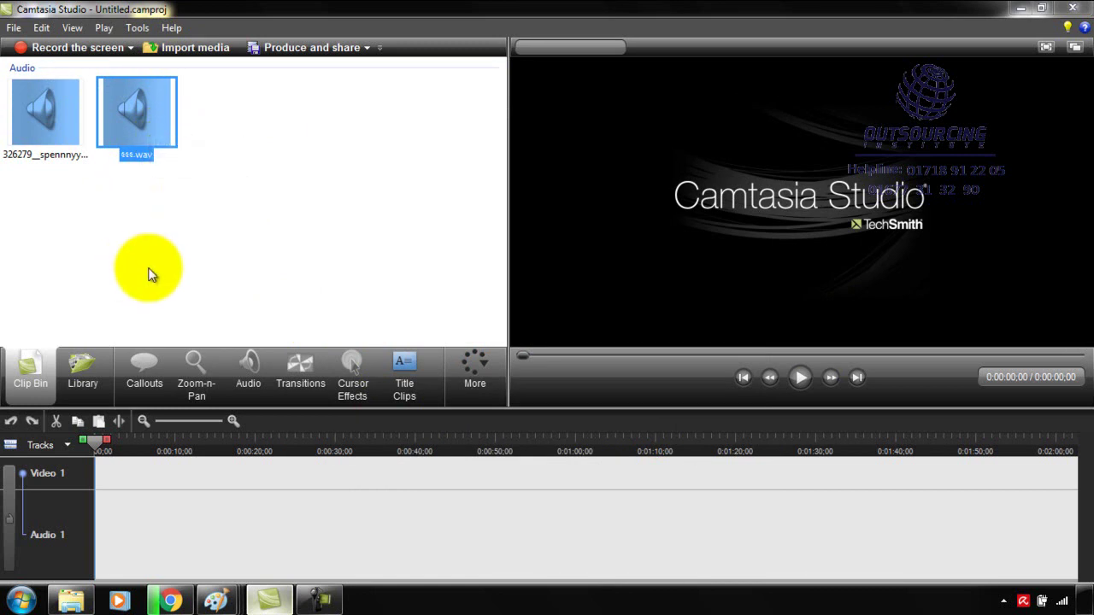
pyautogui.rightClick(123, 106)
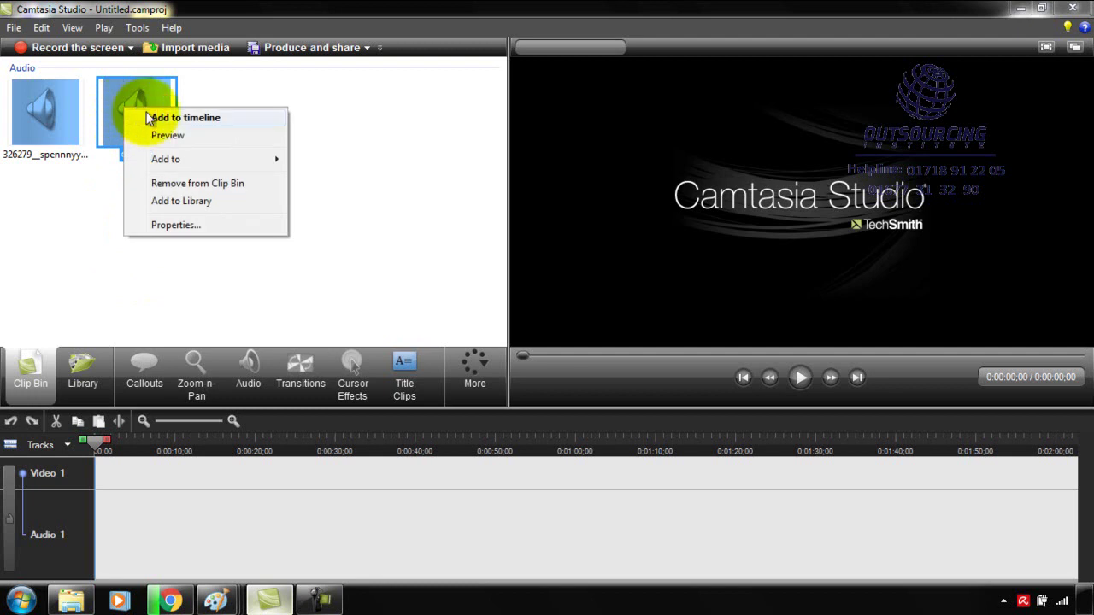
pyautogui.click(202, 117)
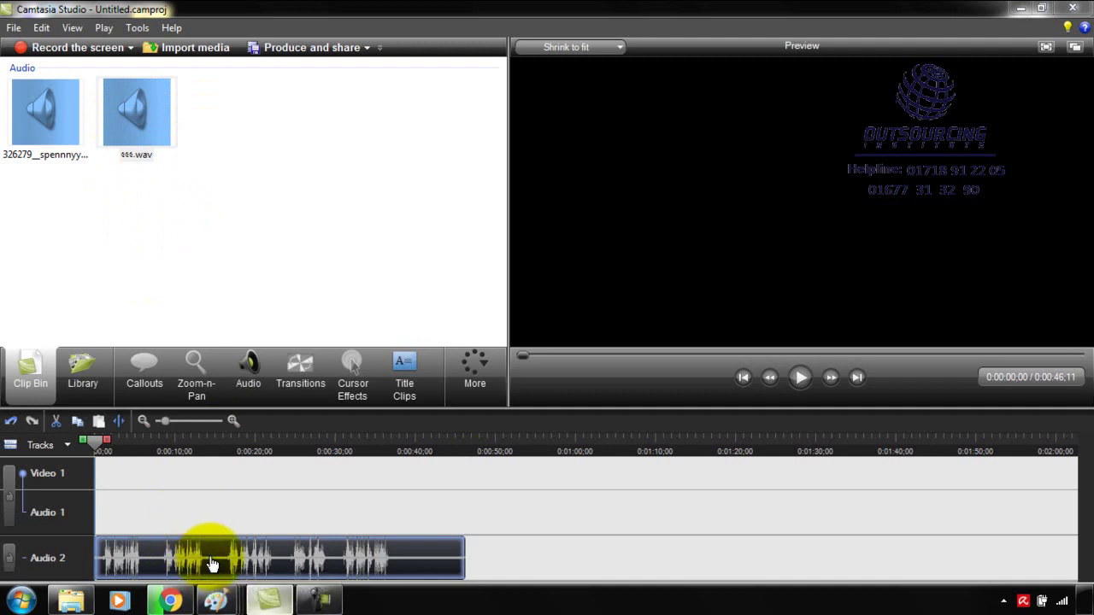
pyautogui.press('Delete')
# Step: Add the ৫৫৫.wav clip from the Clip Bin to the Audio 2 track
pyautogui.rightClick(138, 110)
pyautogui.moveTo(210, 171)
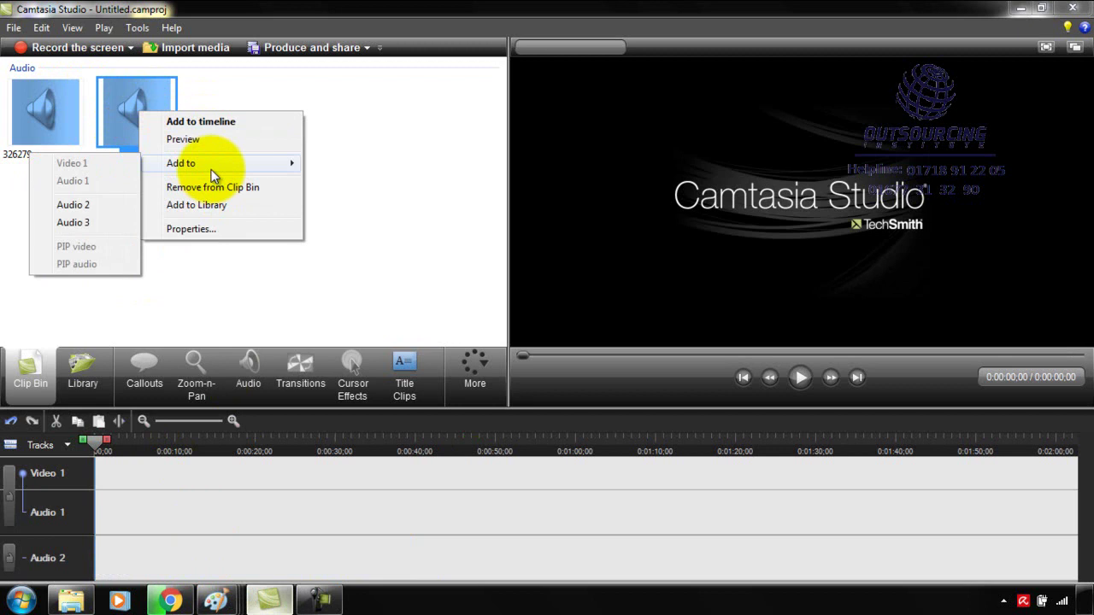
pyautogui.click(90, 206)
pyautogui.click(45, 118)
pyautogui.rightClick(44, 112)
pyautogui.click(303, 146)
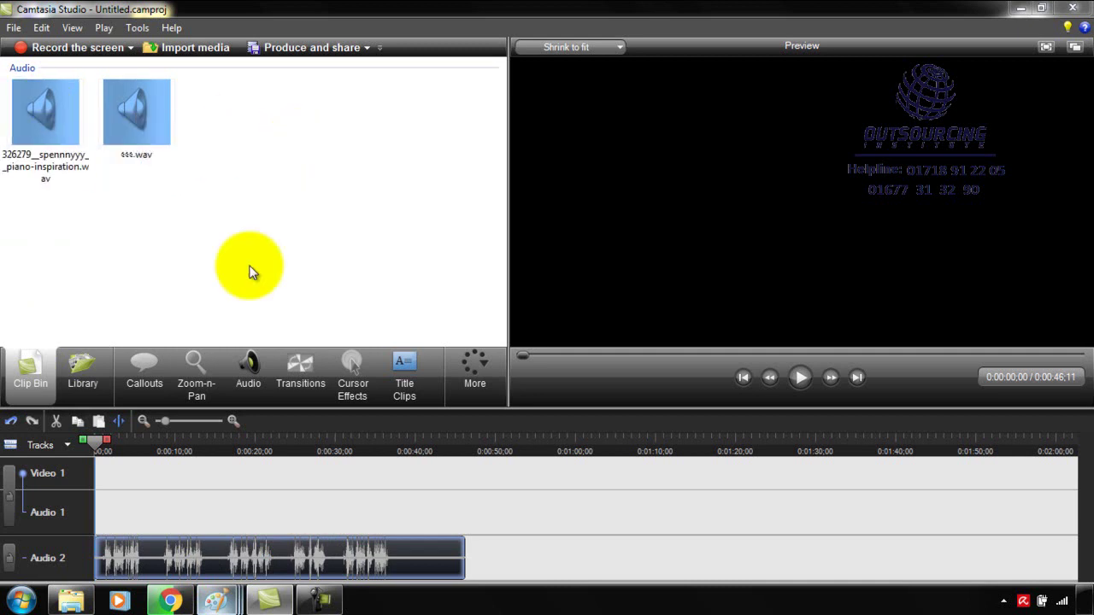
# Step: Play the opening of the voice clip on the Audio 2 track to listen to the recording
pyautogui.click(97, 443)
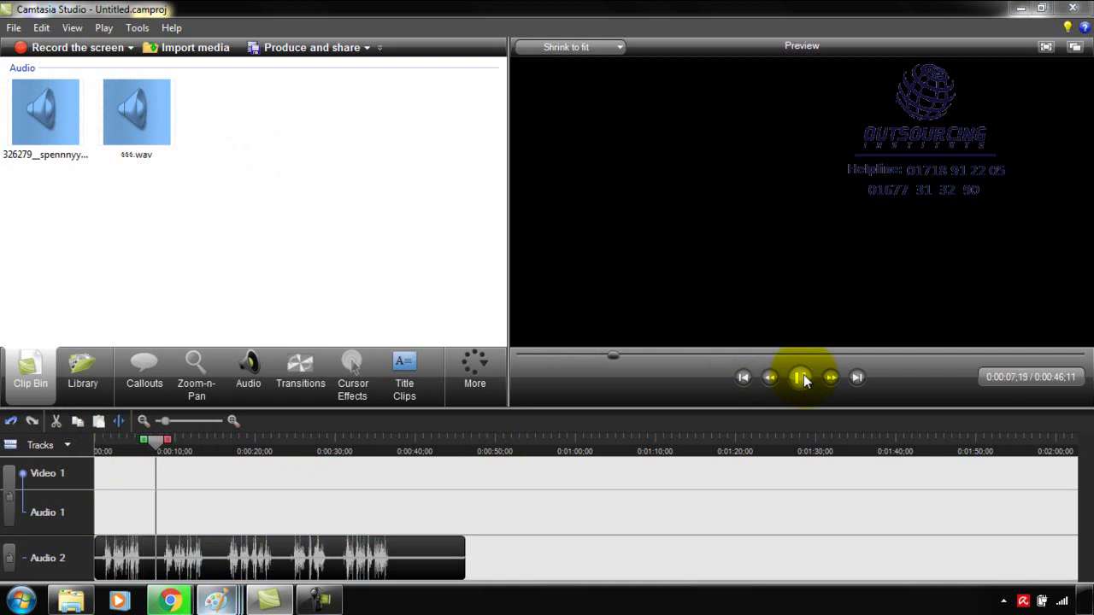
pyautogui.click(800, 377)
pyautogui.click(801, 377)
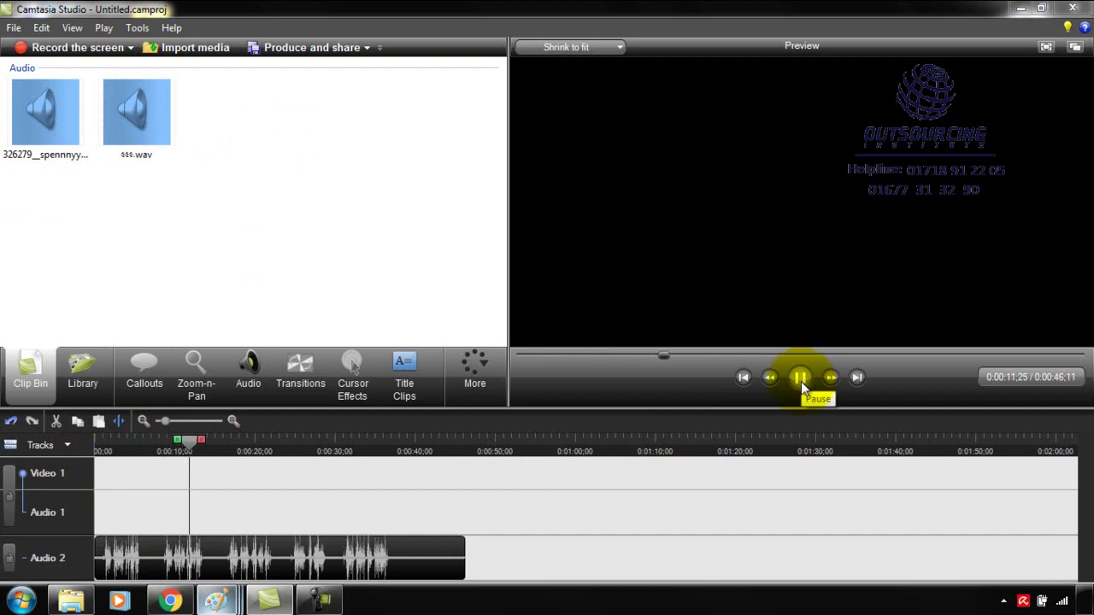
pyautogui.click(801, 379)
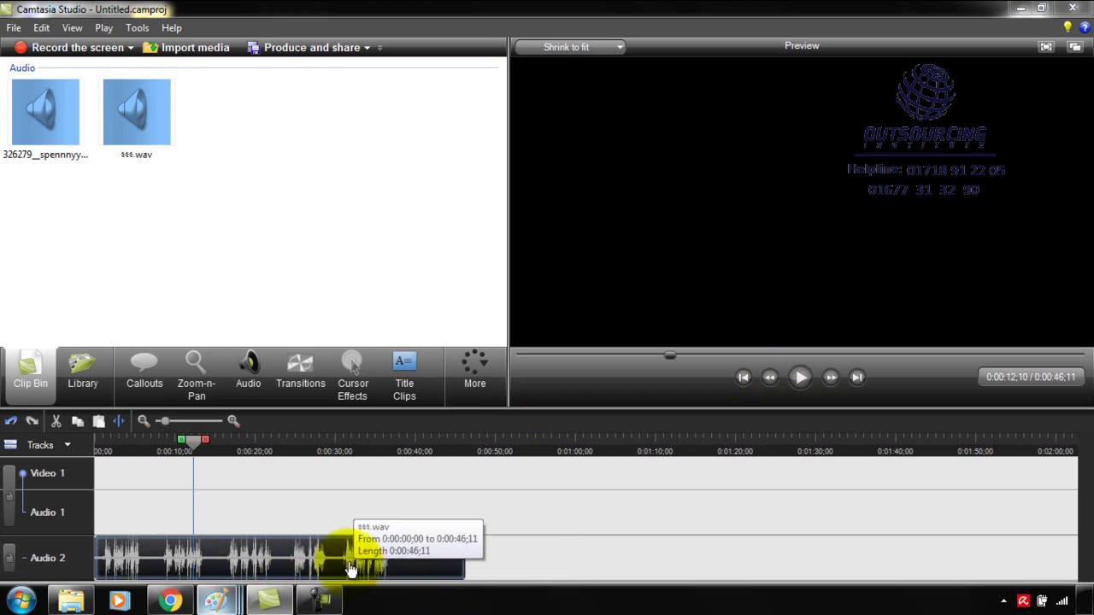
# Step: Bring up the audio editing tools for the selected voice clip and hide the Audio 1 track
pyautogui.click(249, 376)
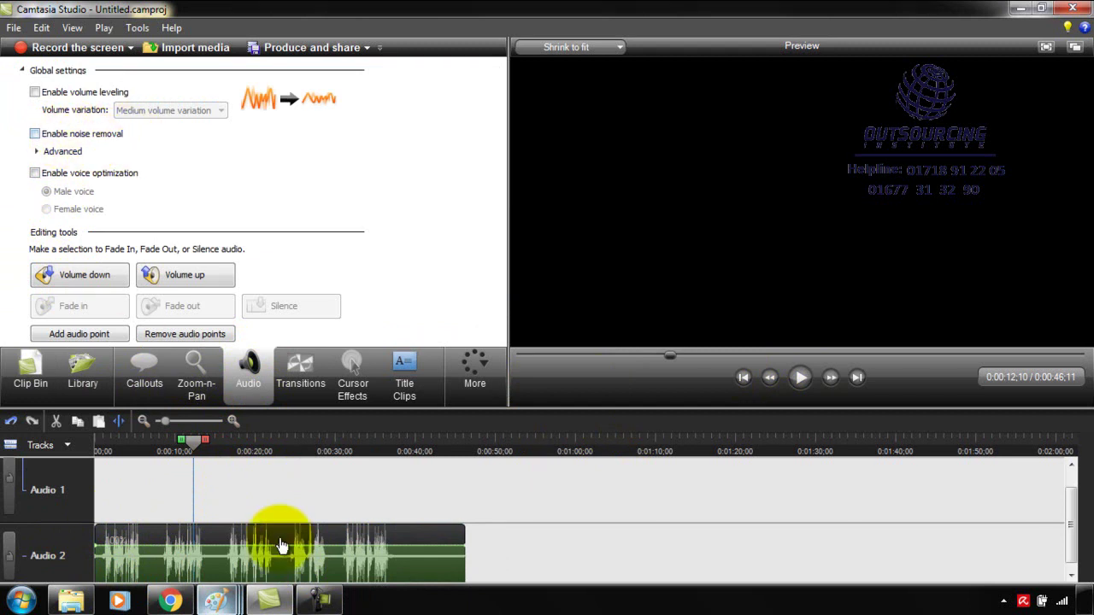
pyautogui.click(257, 568)
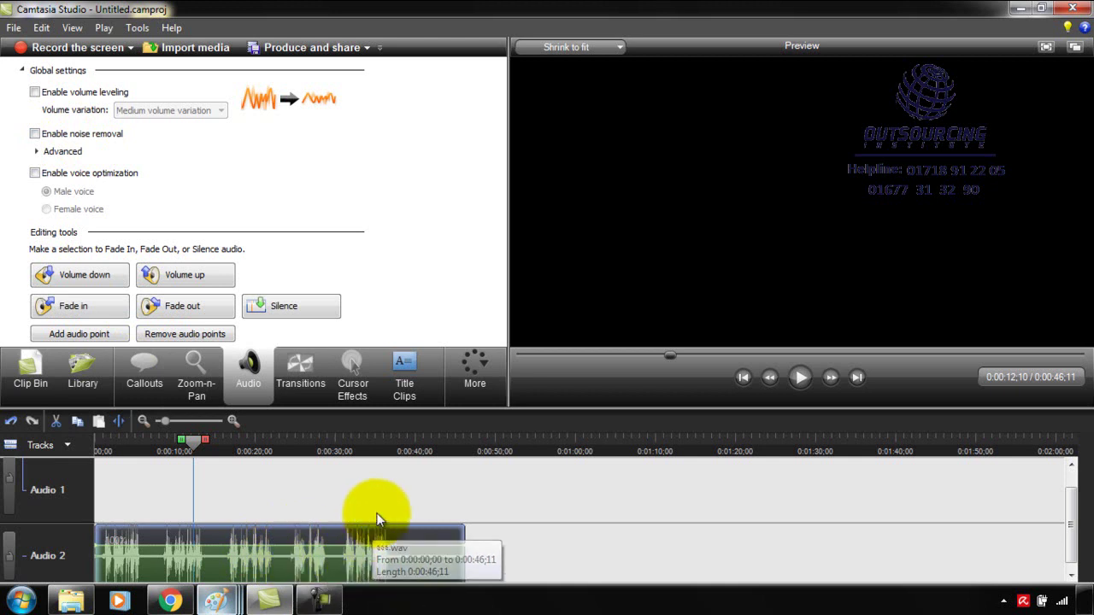
pyautogui.click(232, 420)
pyautogui.click(233, 421)
pyautogui.click(233, 420)
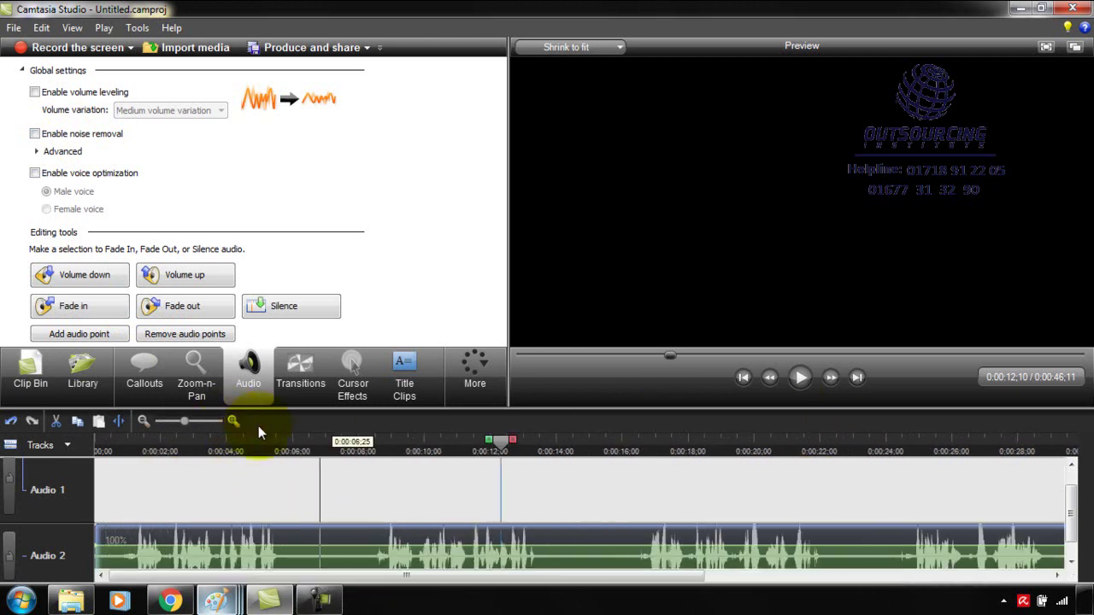
pyautogui.moveTo(1069, 503); pyautogui.dragTo(1077, 537)
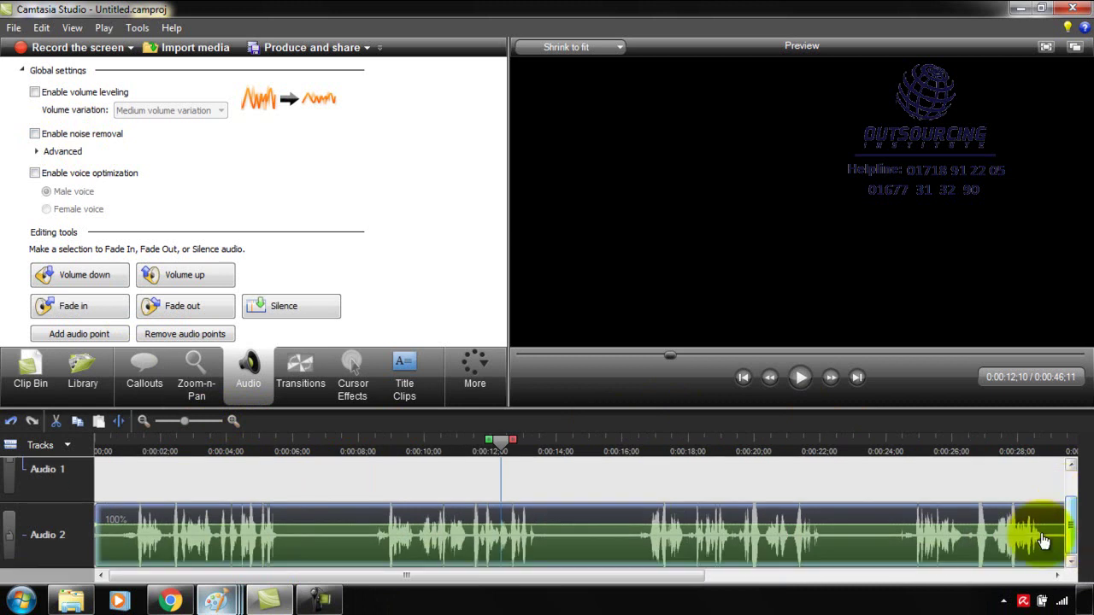
pyautogui.click(60, 442)
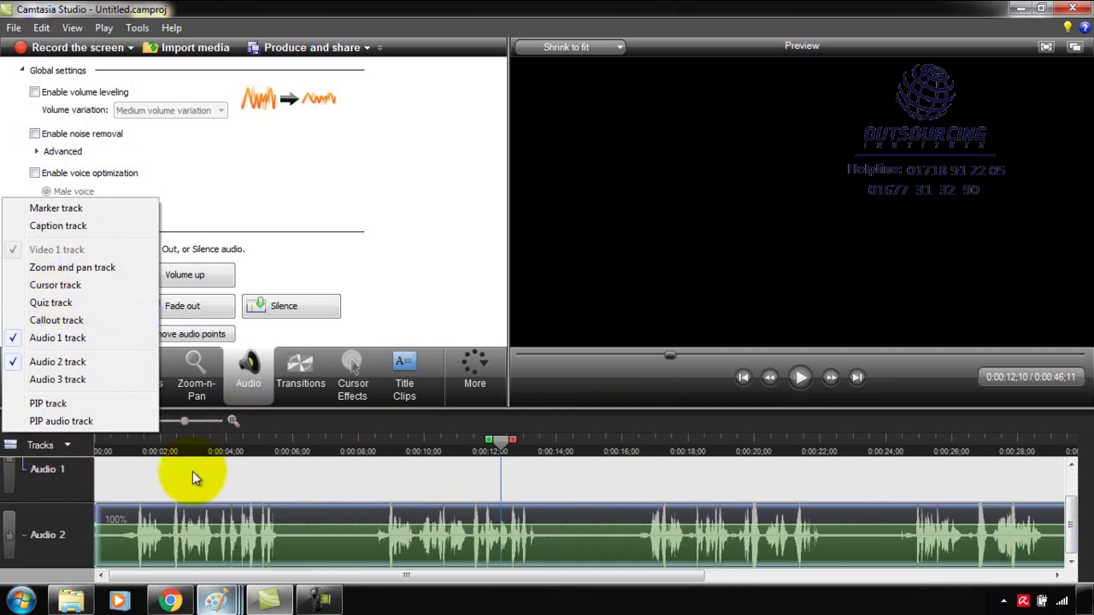
pyautogui.click(16, 339)
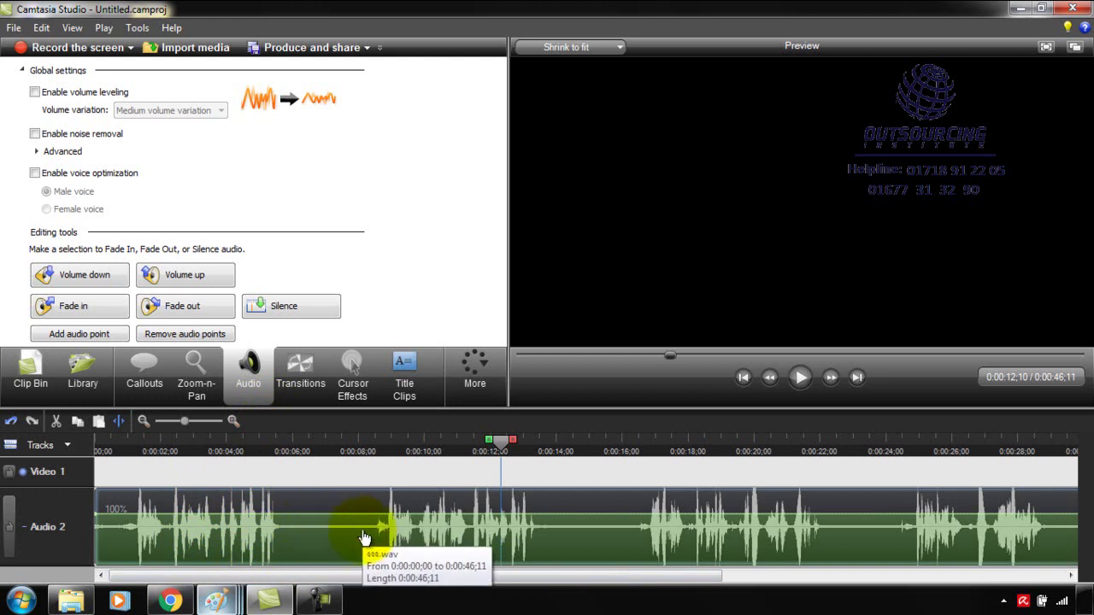
# Step: Play the quiet gap after the first phrase from 0:00:05;28, and return the playhead to 0:00:00;23
pyautogui.click(290, 442)
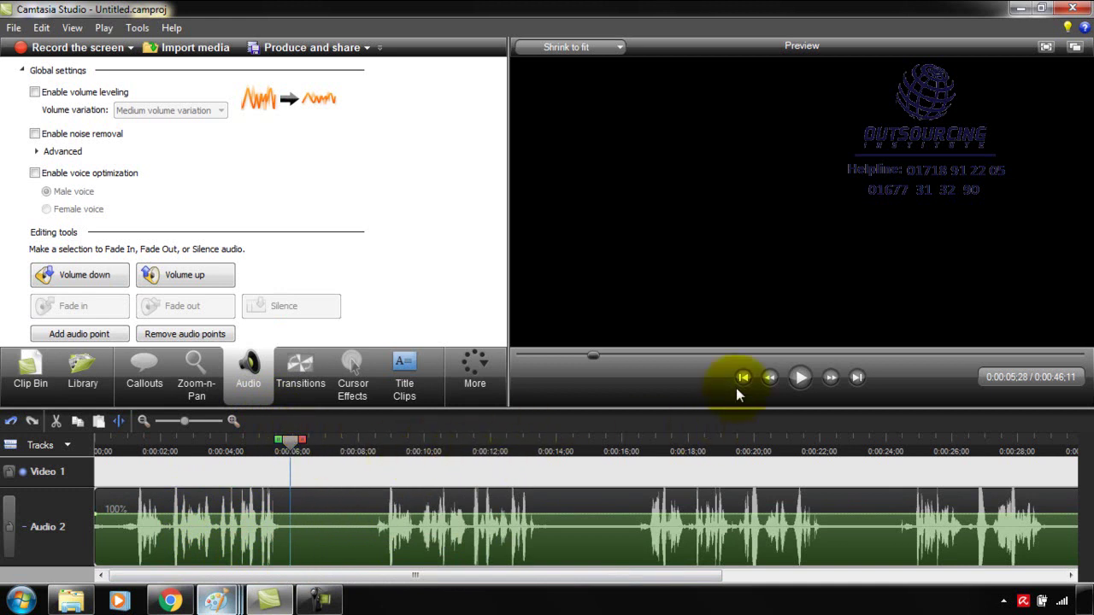
pyautogui.click(801, 377)
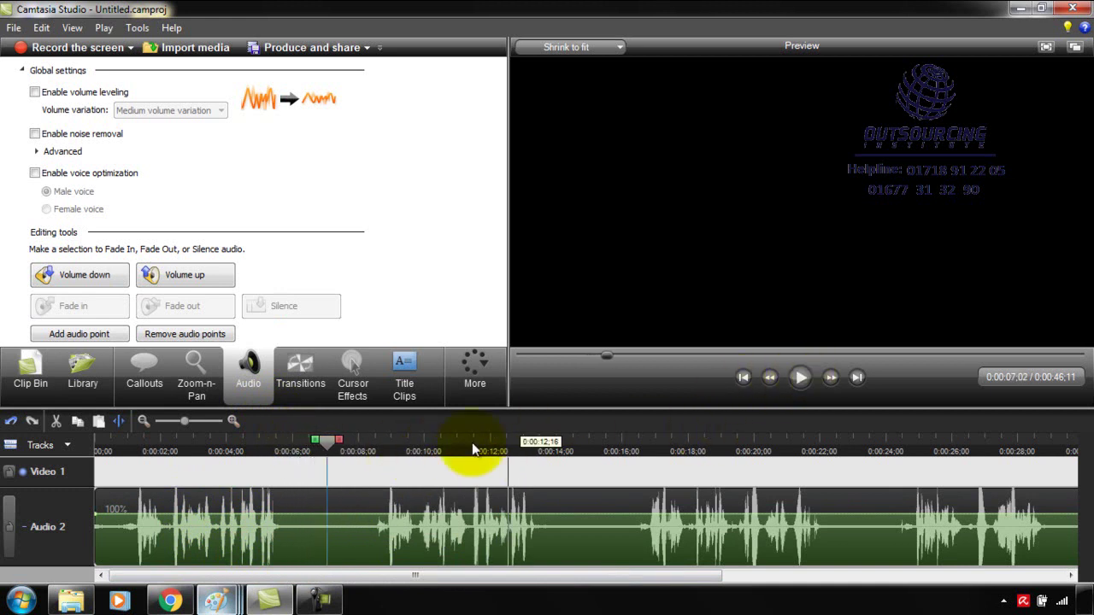
pyautogui.click(120, 443)
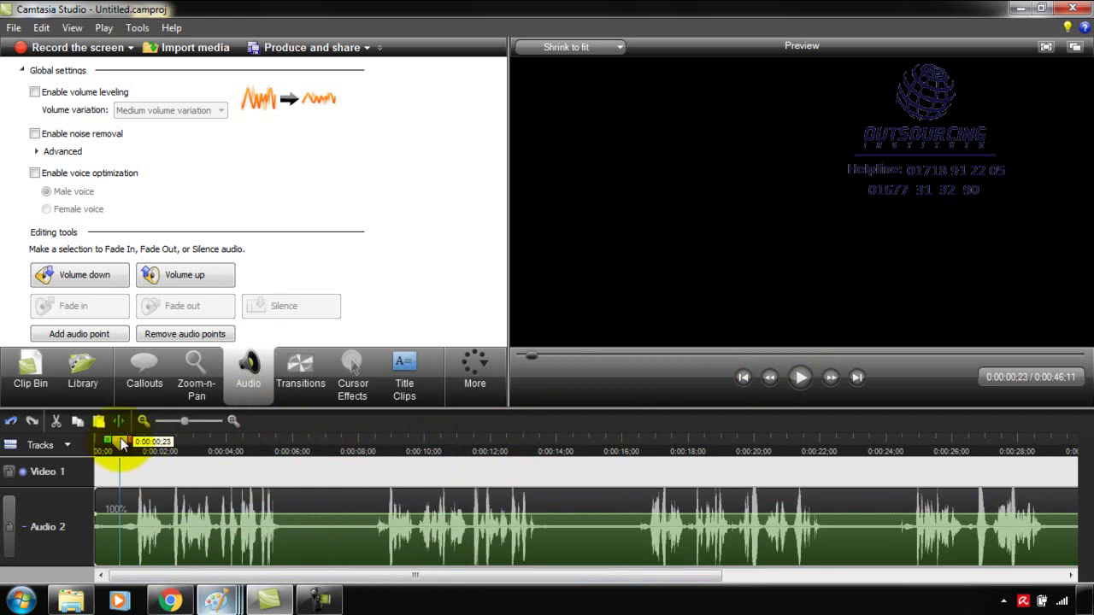
# Step: Enable noise removal for the voice clip and play the cleaned audio from 0:00:16;24
pyautogui.click(35, 134)
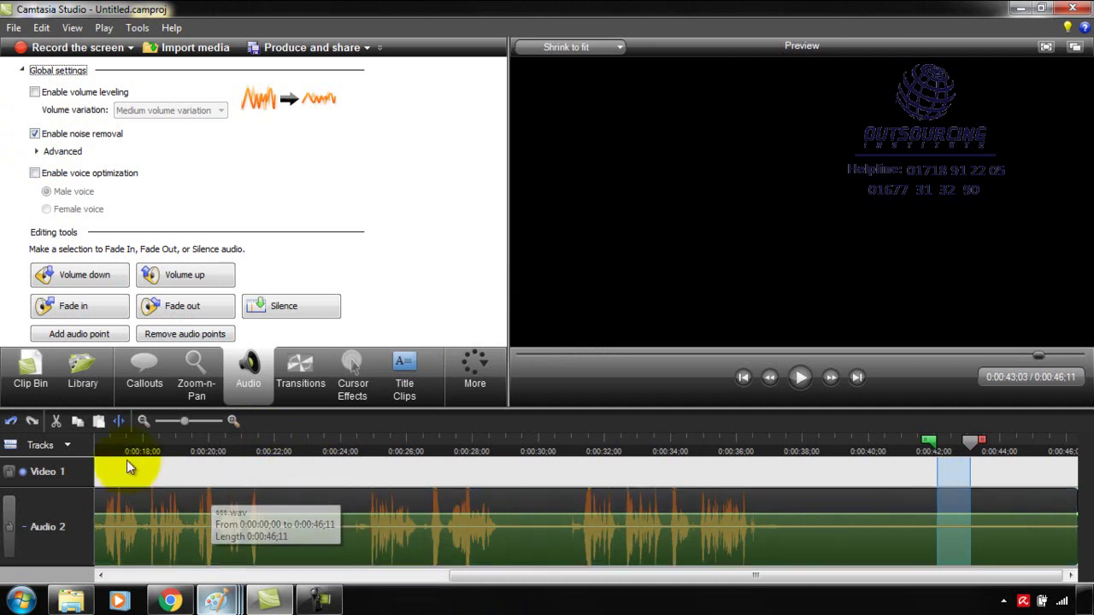
pyautogui.click(105, 440)
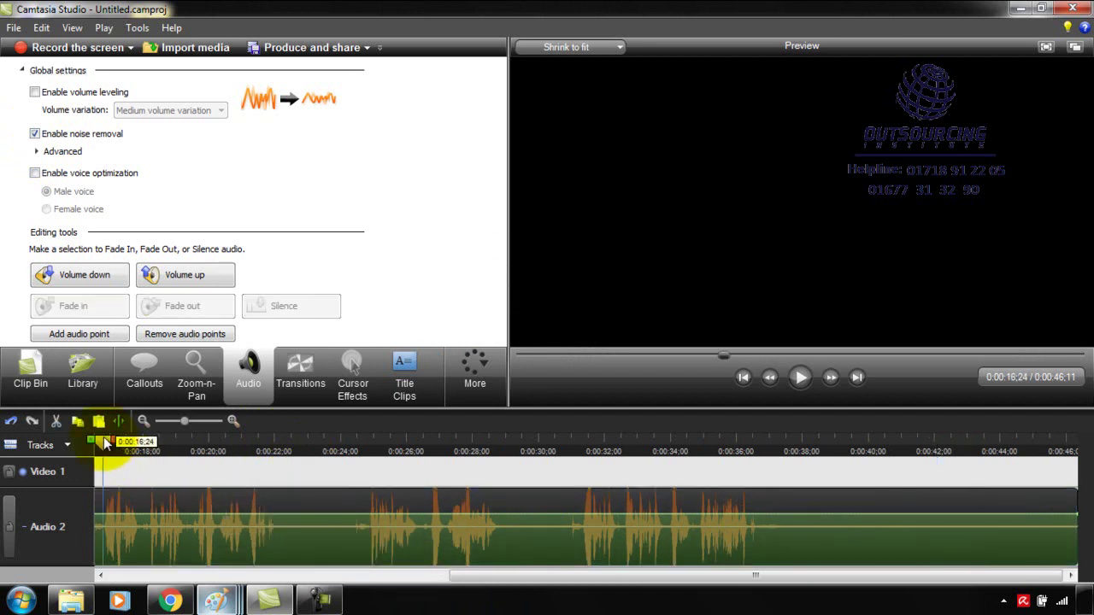
pyautogui.moveTo(104, 442); pyautogui.dragTo(109, 448)
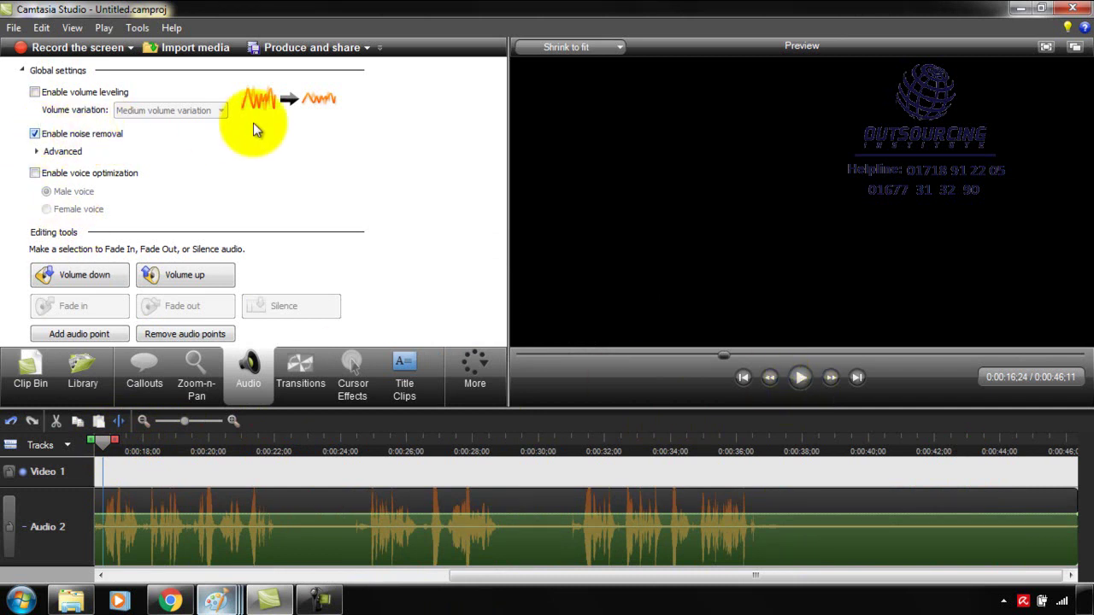
pyautogui.click(800, 378)
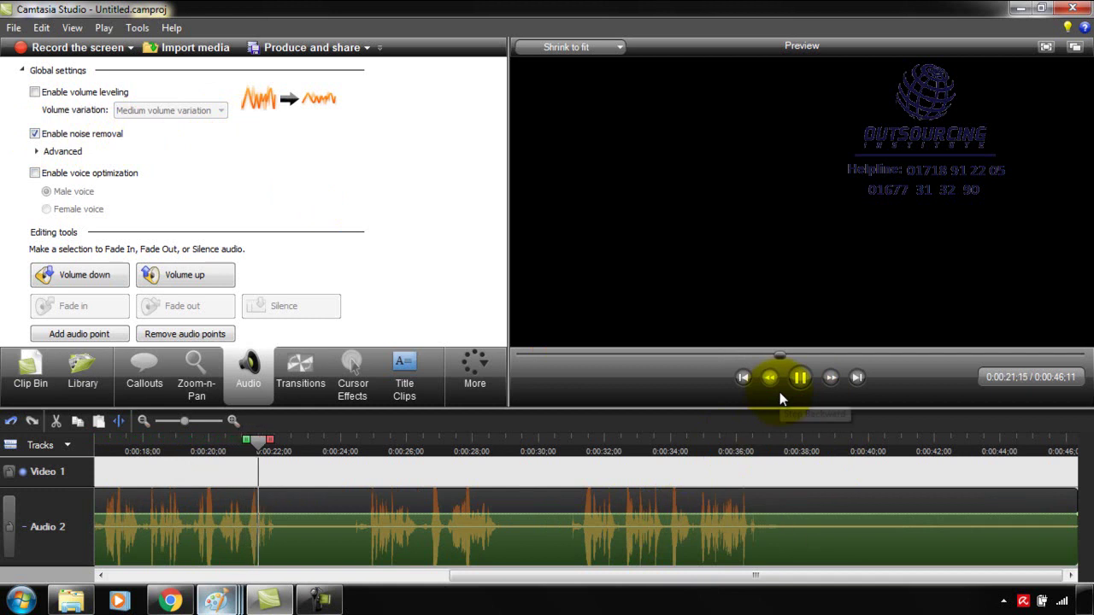
pyautogui.click(799, 377)
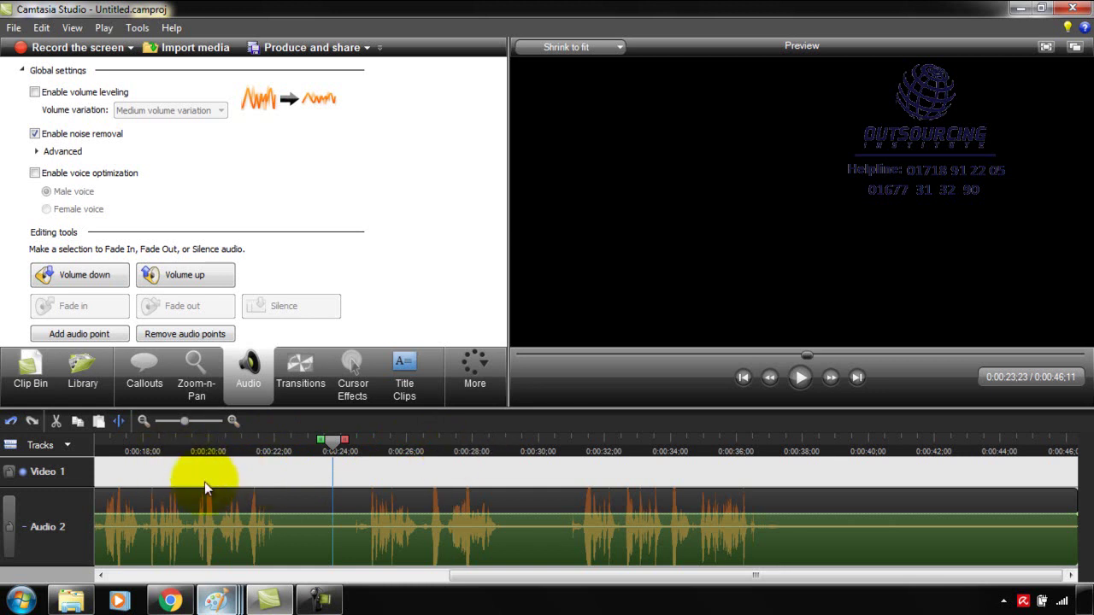
# Step: Enable voice optimization for the voice clip, and turn it off again
pyautogui.click(144, 421)
pyautogui.click(144, 420)
pyautogui.click(144, 420)
pyautogui.click(144, 421)
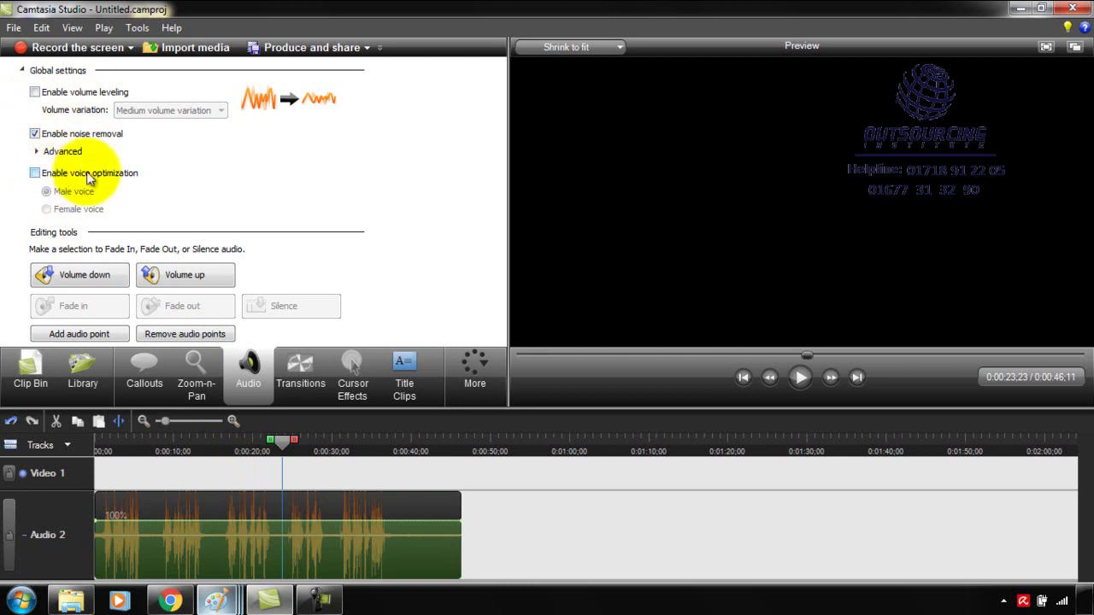
pyautogui.click(36, 172)
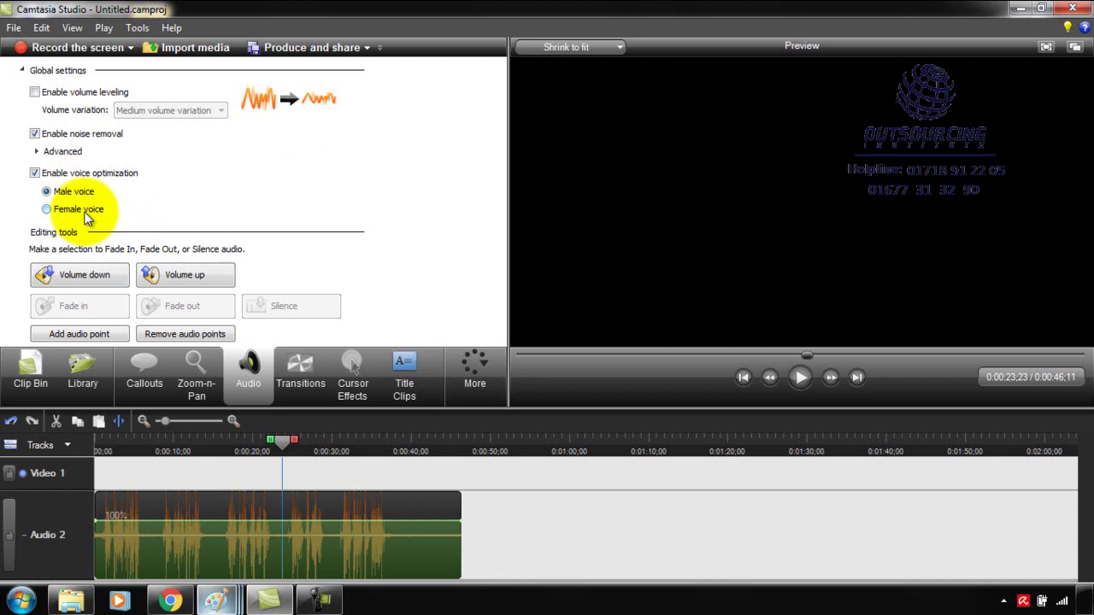
pyautogui.click(34, 174)
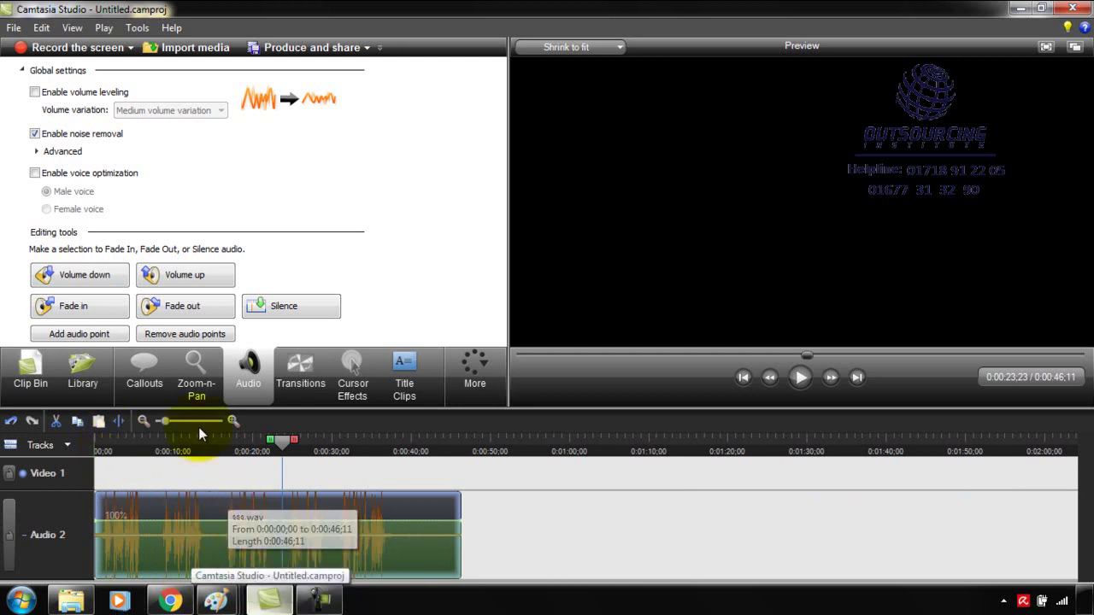
# Step: Raise the volume of the whole voice clip on the Audio 2 track by three increments
pyautogui.click(179, 274)
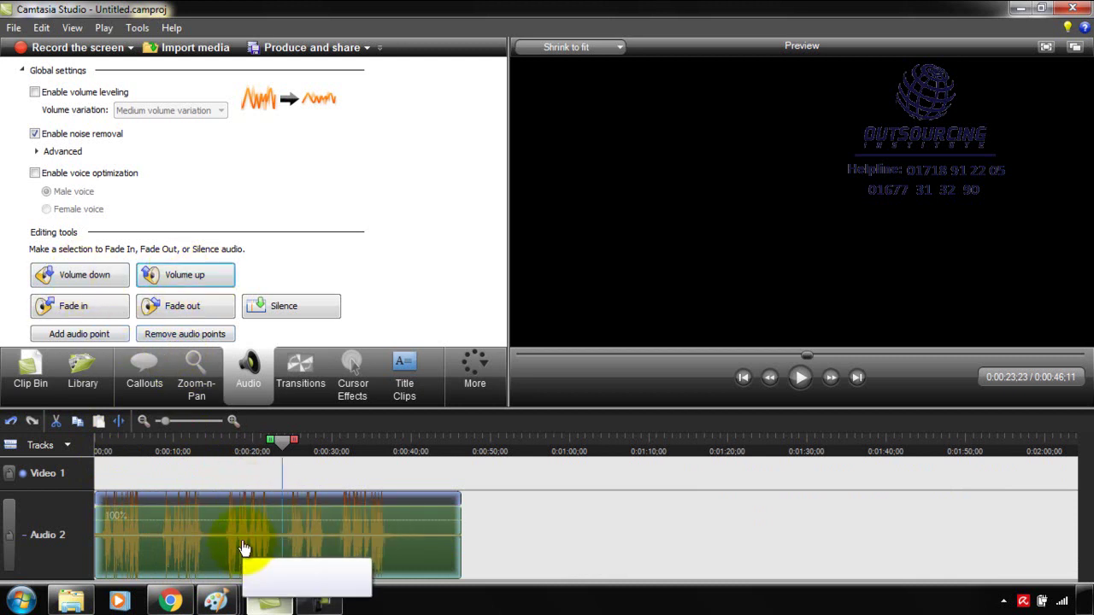
pyautogui.click(190, 273)
pyautogui.click(190, 273)
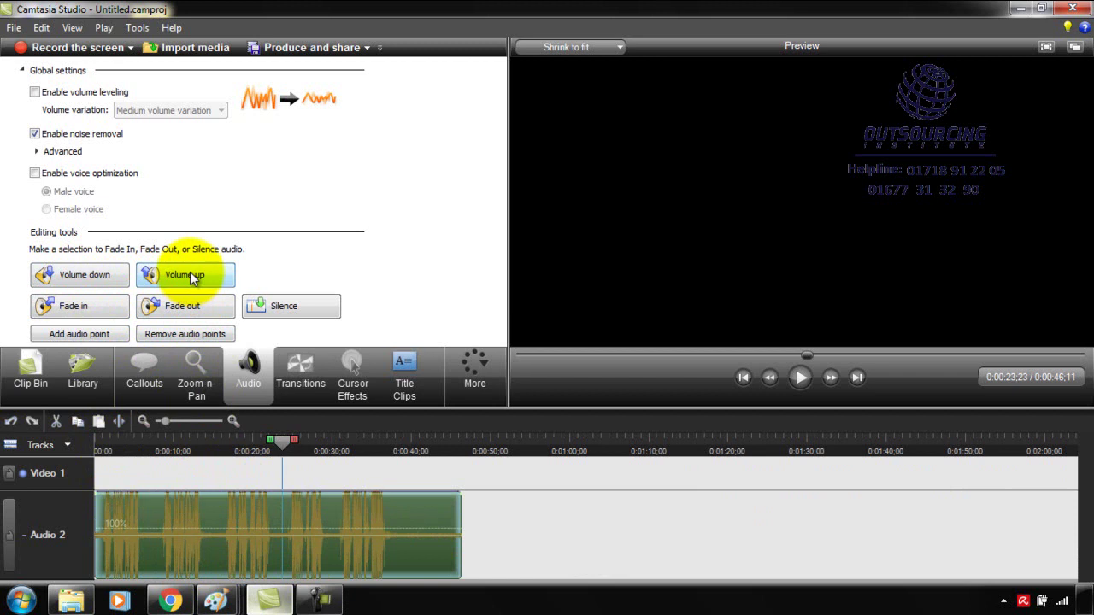
# Step: Play the amplified voice clip from about 0:00:07 through the second phrase to judge its loudness
pyautogui.click(184, 441)
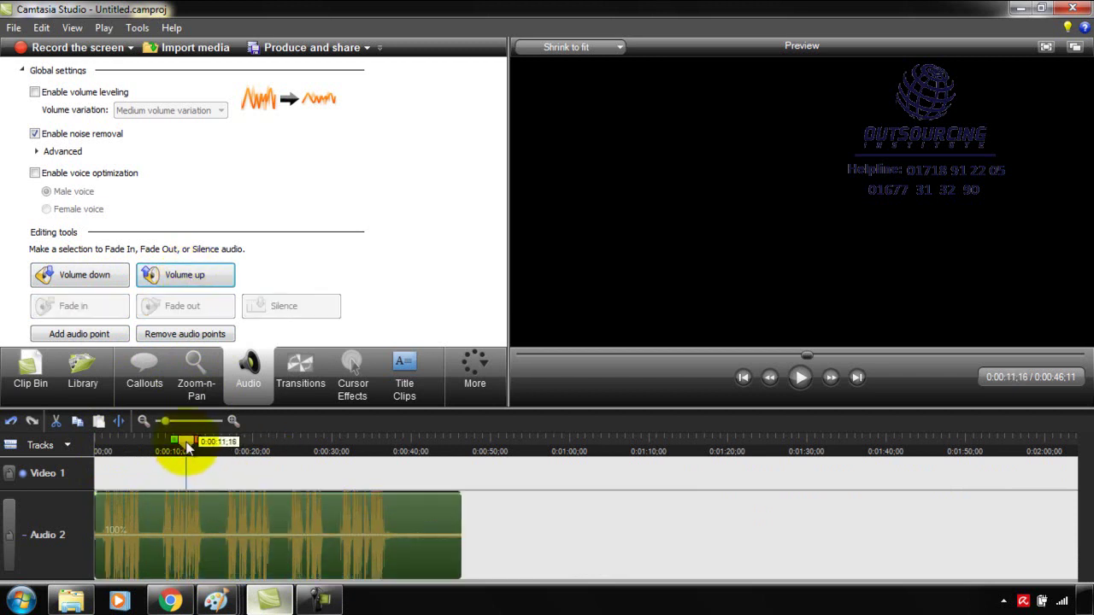
pyautogui.click(151, 441)
pyautogui.click(799, 378)
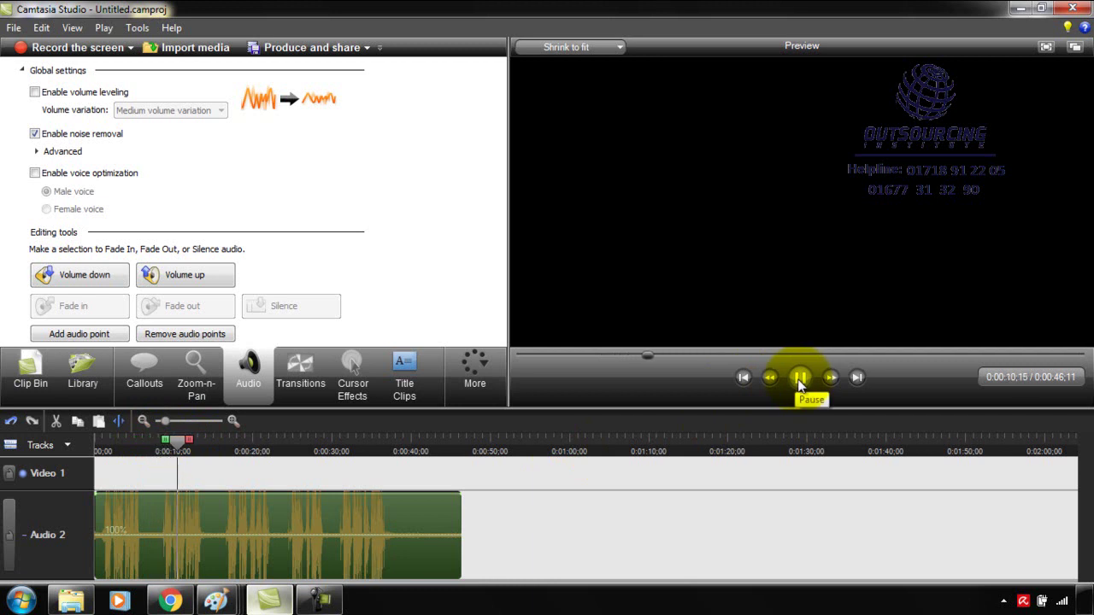
pyautogui.click(801, 381)
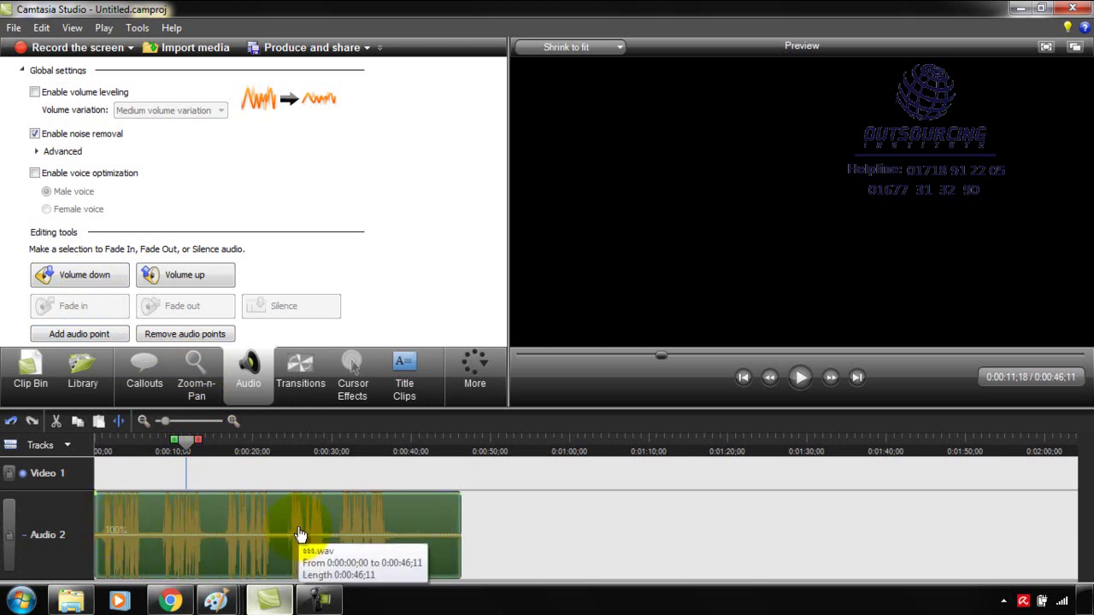
pyautogui.click(242, 522)
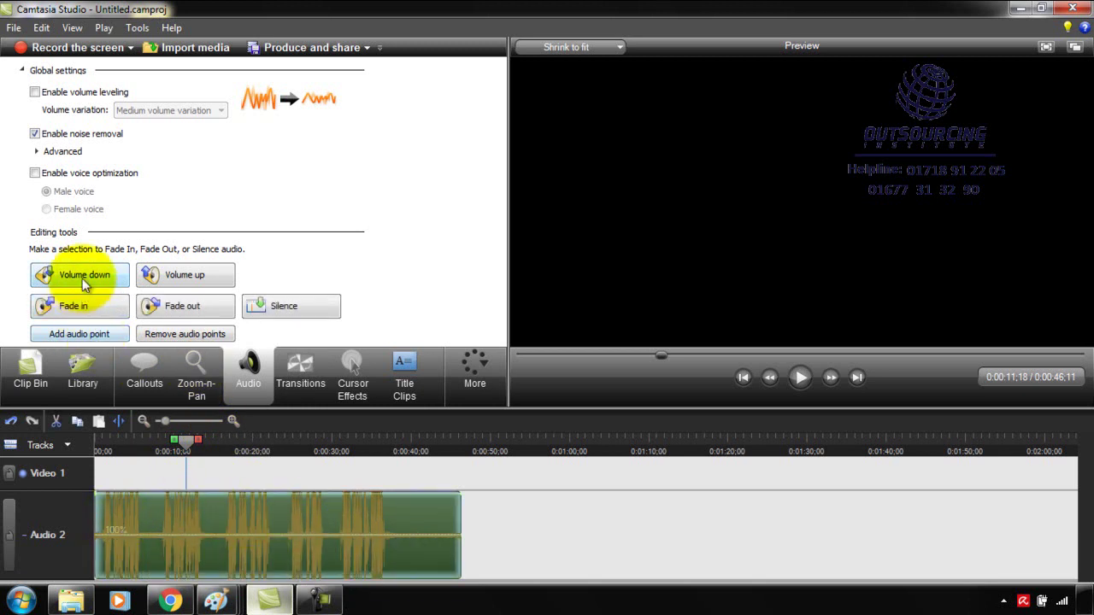
pyautogui.click(801, 382)
pyautogui.click(801, 381)
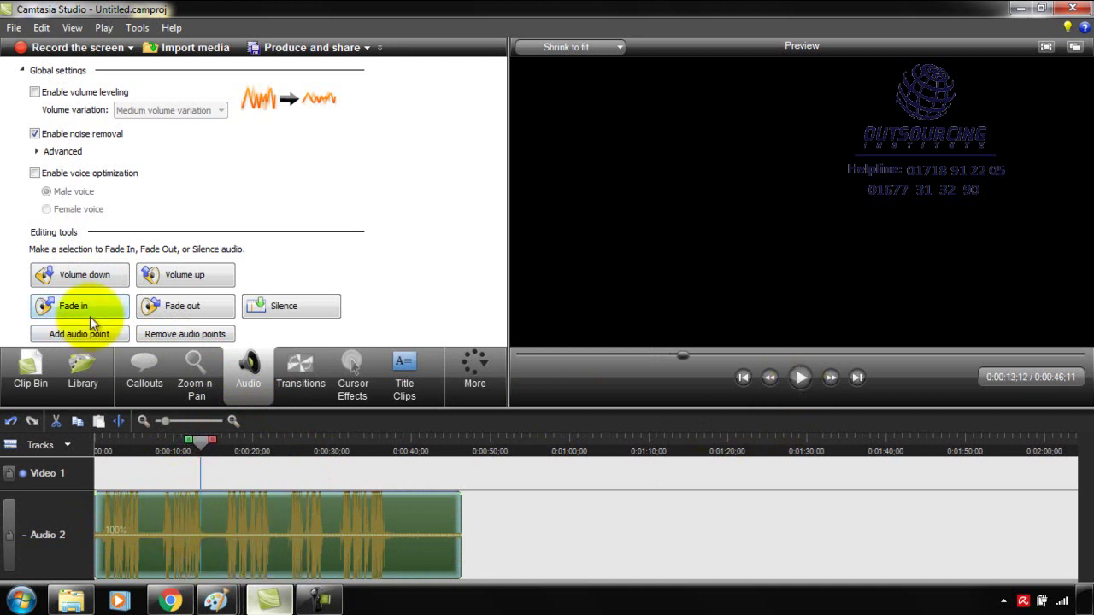
# Step: Lower the voice clip's volume by five increments and play the quieter audio from about 0:00:08
pyautogui.click(91, 274)
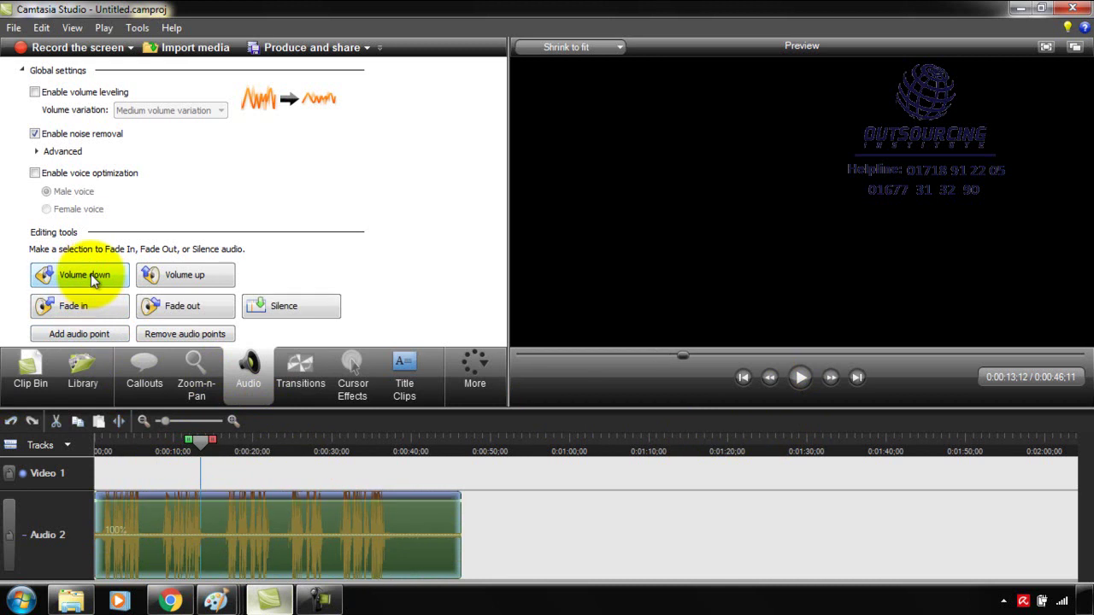
pyautogui.click(90, 274)
pyautogui.click(91, 274)
pyautogui.click(90, 273)
pyautogui.click(89, 274)
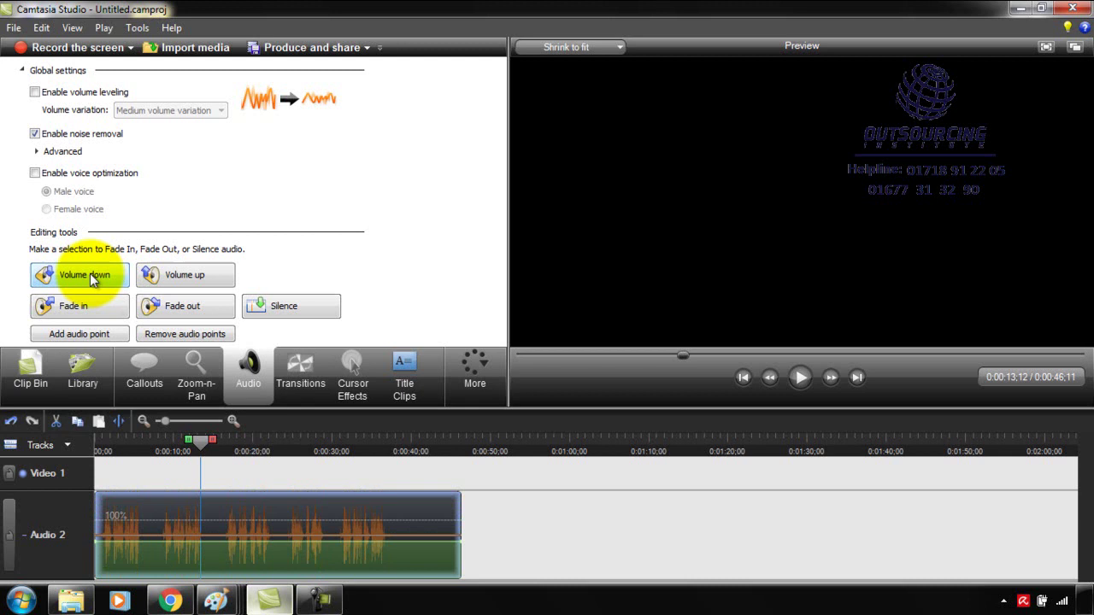
pyautogui.click(157, 446)
pyautogui.click(802, 378)
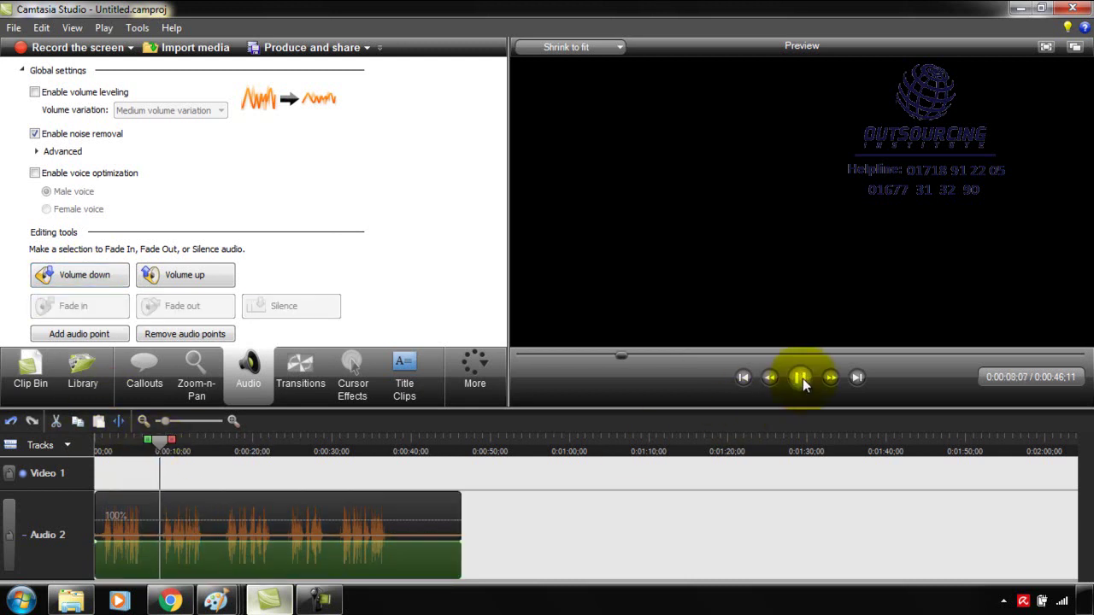
# Step: Lower the voice clip's volume by two more increments and play its opening from 0:00:00;00
pyautogui.click(310, 533)
pyautogui.click(69, 276)
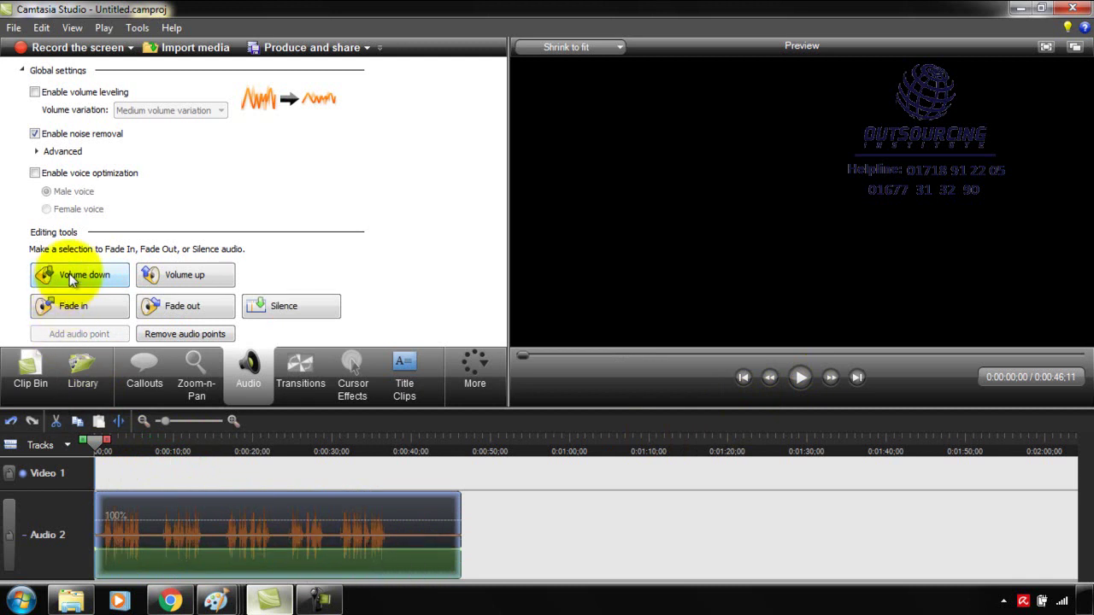
pyautogui.click(68, 276)
pyautogui.click(799, 378)
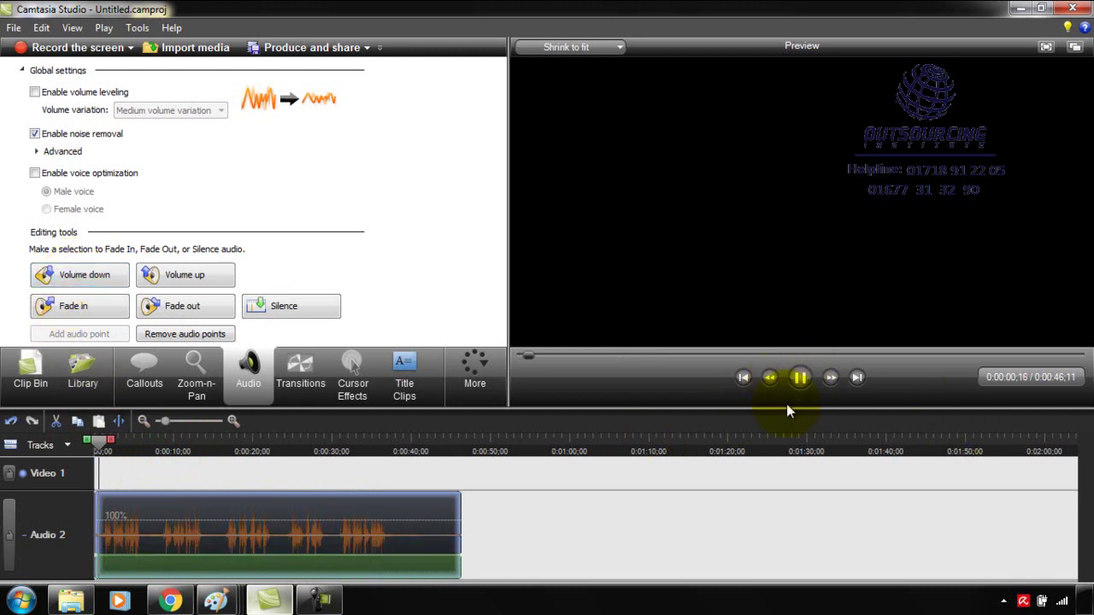
pyautogui.click(799, 377)
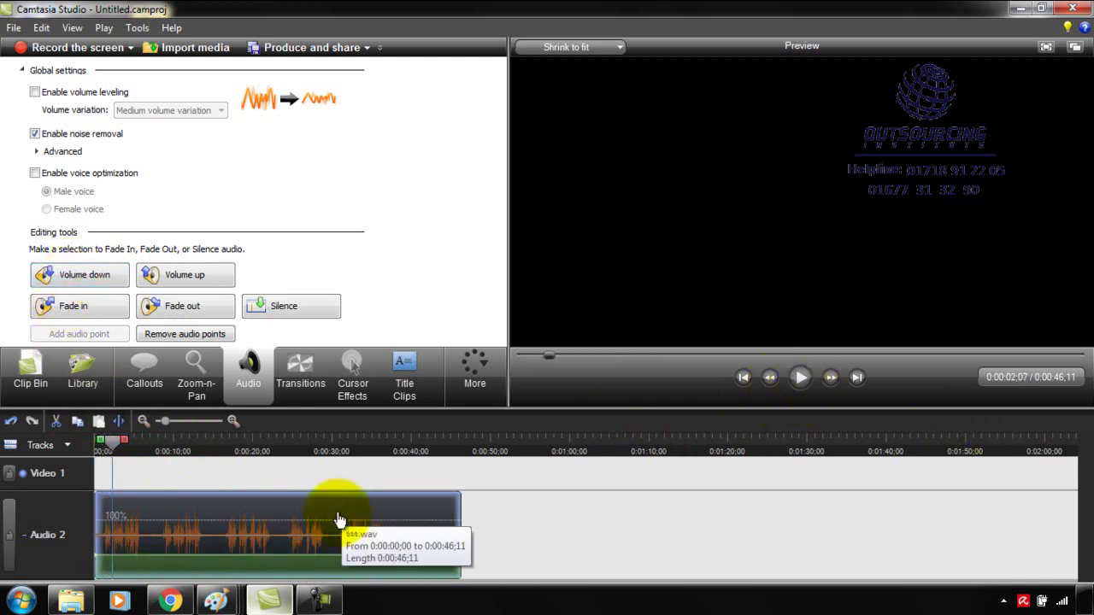
# Step: Raise the selected voice clip's volume in repeated increments up to 156.25%
pyautogui.click(312, 532)
pyautogui.click(177, 289)
pyautogui.click(181, 275)
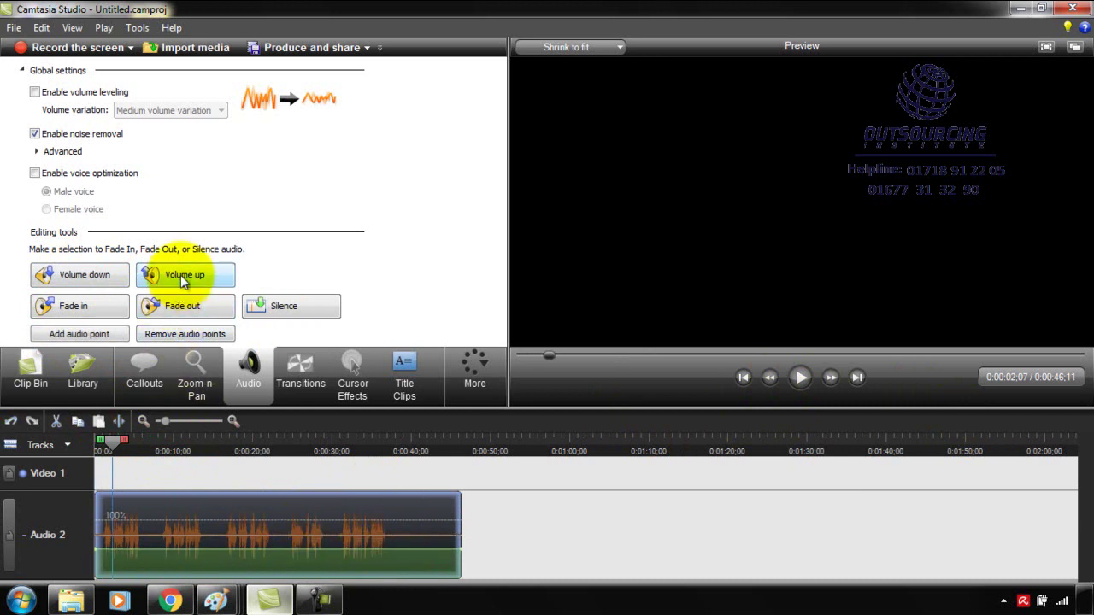
pyautogui.click(180, 276)
pyautogui.click(181, 276)
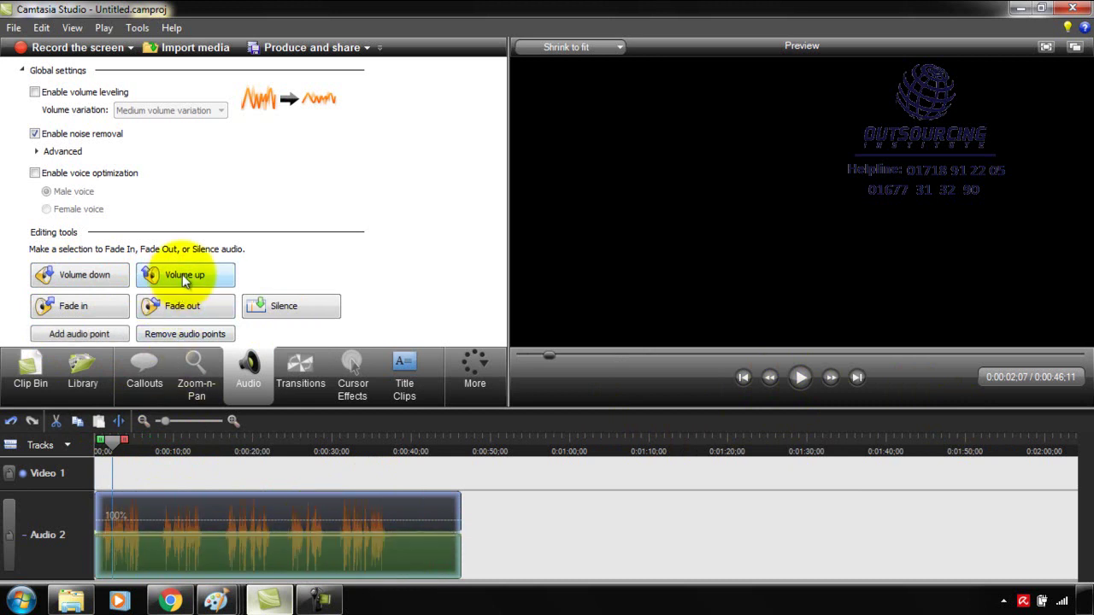
pyautogui.click(182, 278)
pyautogui.click(183, 274)
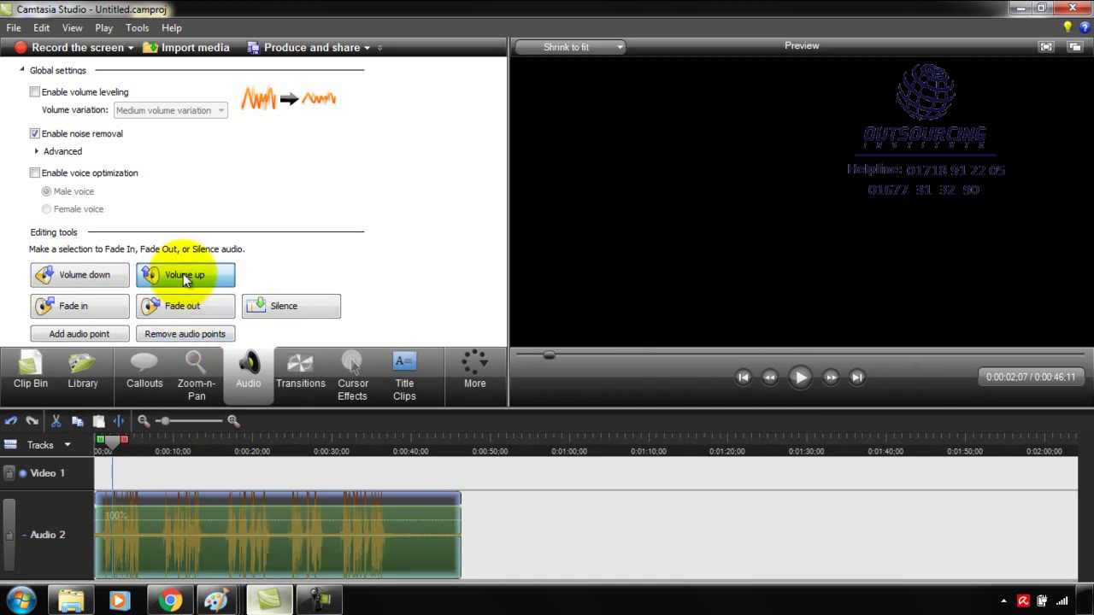
pyautogui.click(183, 273)
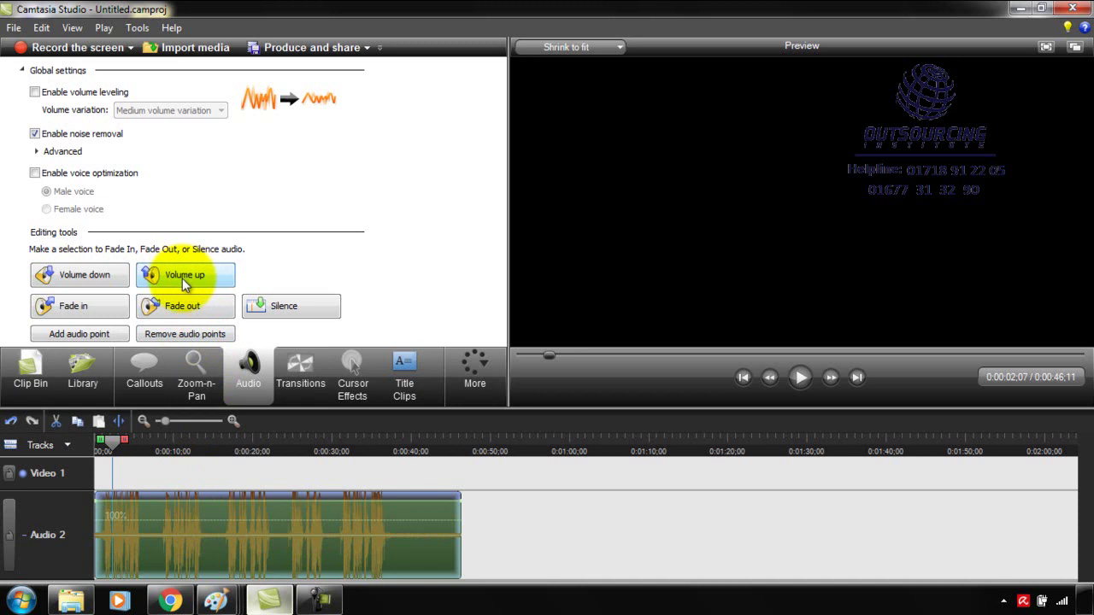
pyautogui.moveTo(160, 379)
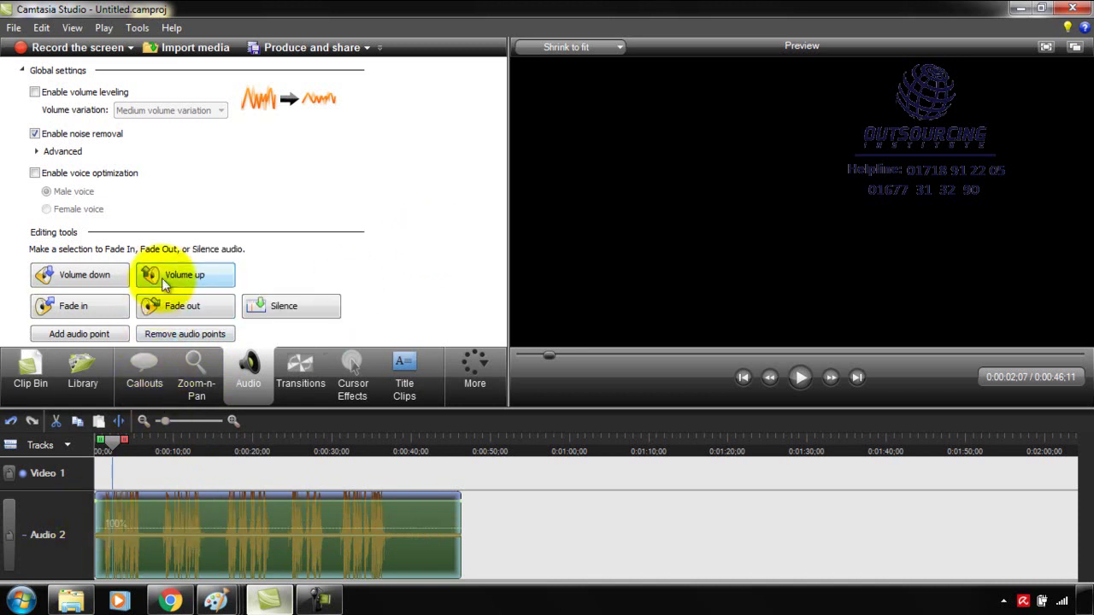
pyautogui.click(158, 287)
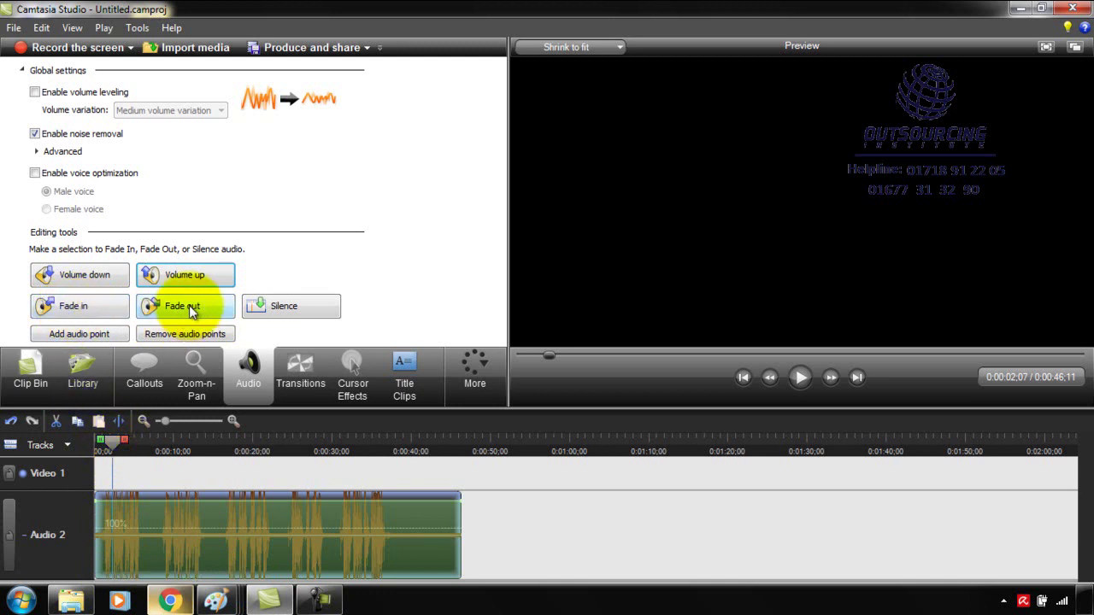
# Step: Apply a fade-in to the start of the voice clip and slightly lower the volume level that follows it
pyautogui.moveTo(110, 439); pyautogui.dragTo(102, 444)
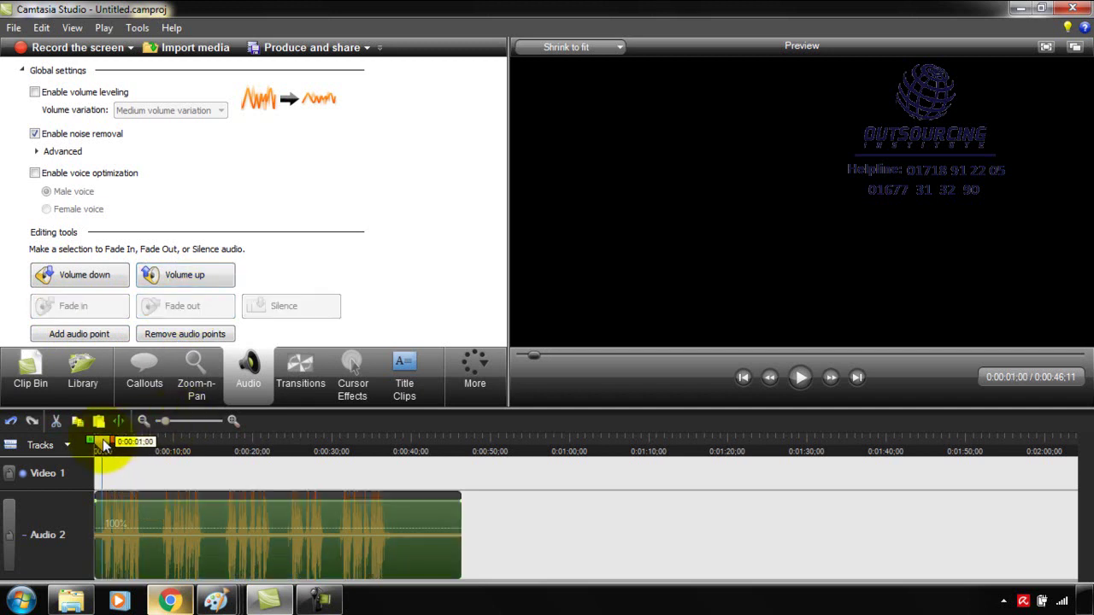
pyautogui.click(102, 541)
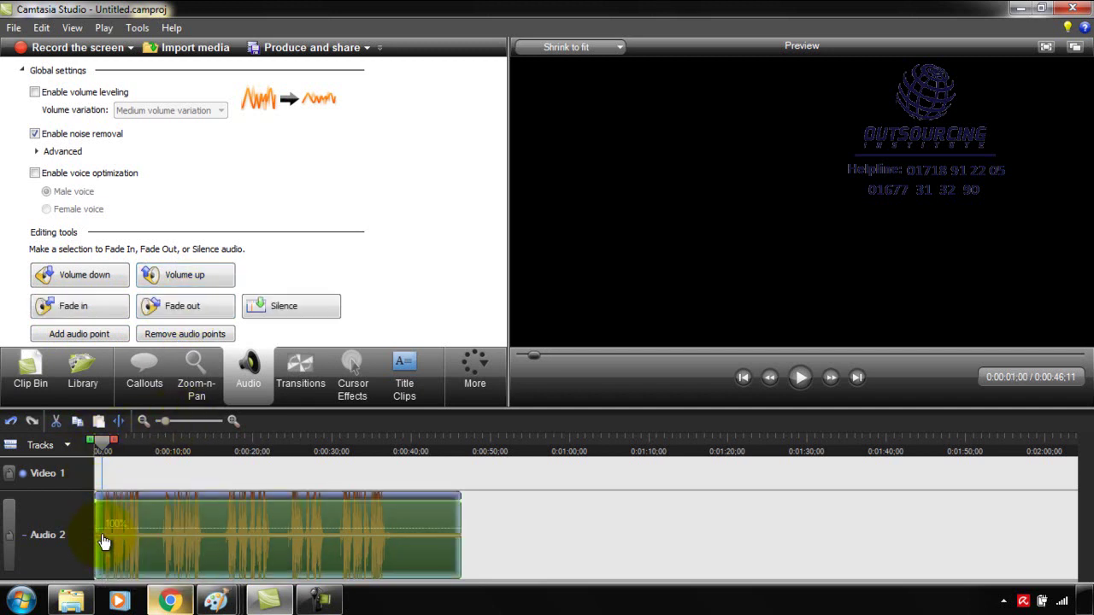
pyautogui.click(88, 307)
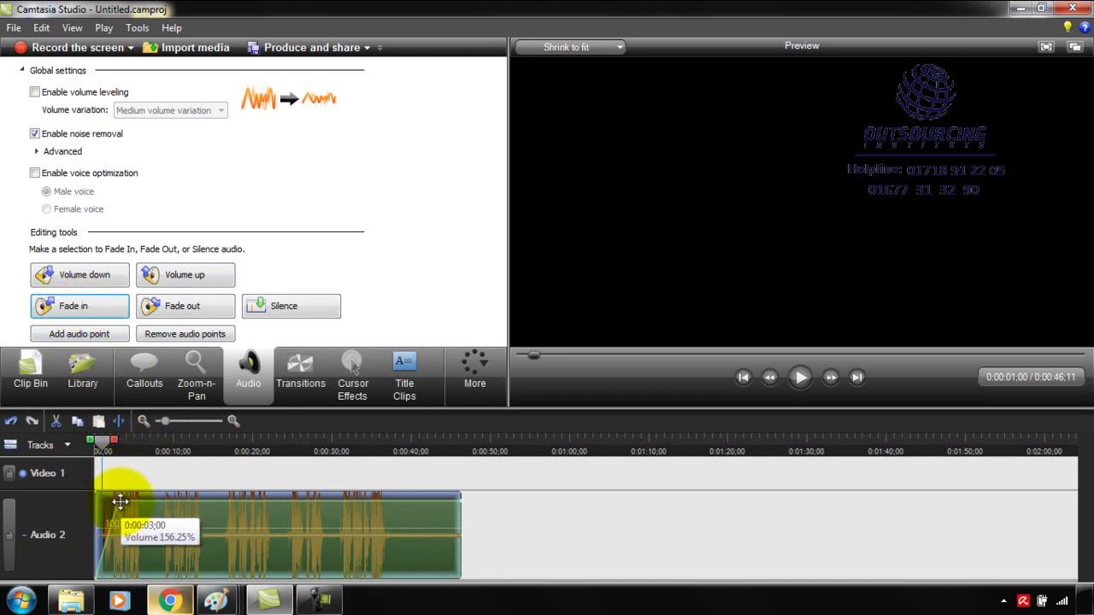
pyautogui.moveTo(128, 499); pyautogui.dragTo(130, 512)
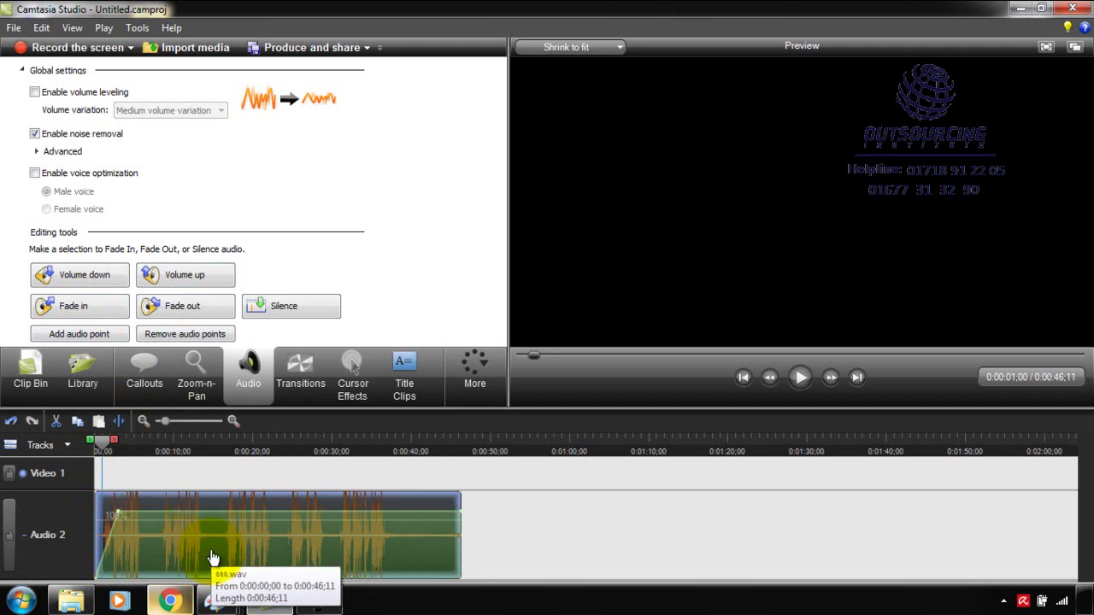
# Step: Adjust the fade-in's volume line and set the level from 0:00:03;00 to the clip's end to 77.58%
pyautogui.click(92, 443)
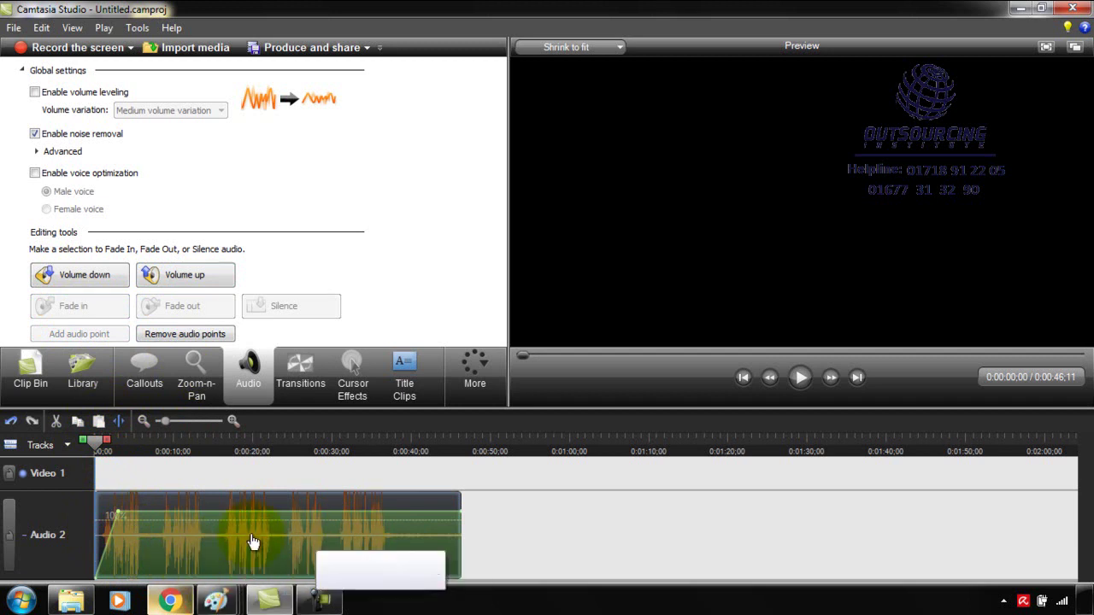
pyautogui.click(118, 513)
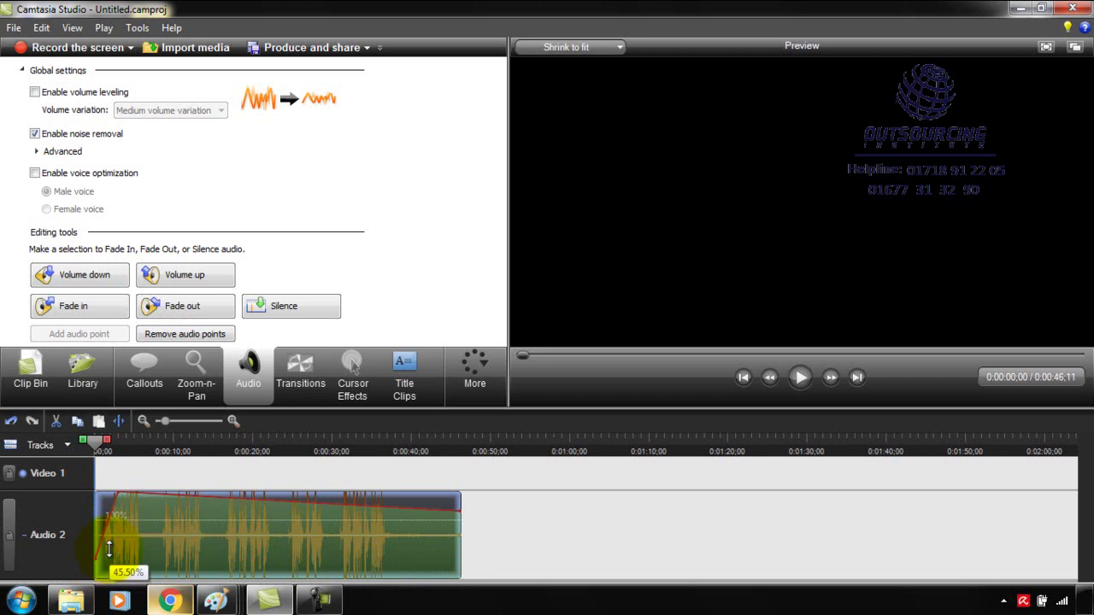
pyautogui.moveTo(141, 513); pyautogui.dragTo(164, 543)
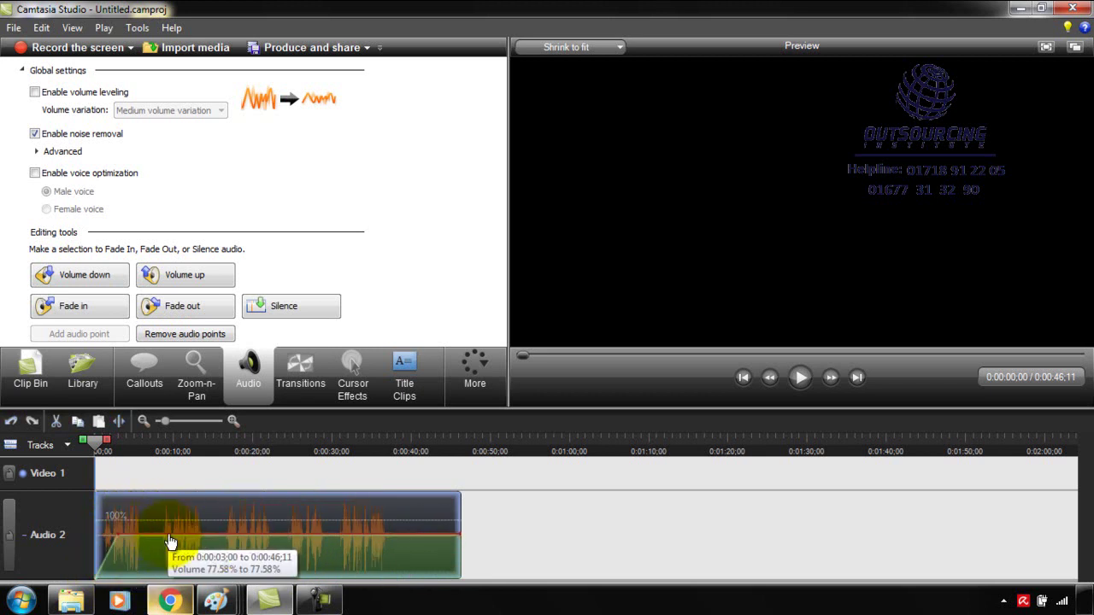
# Step: Play the voice clip's opening from the start to hear the fade-in
pyautogui.click(99, 475)
pyautogui.click(801, 379)
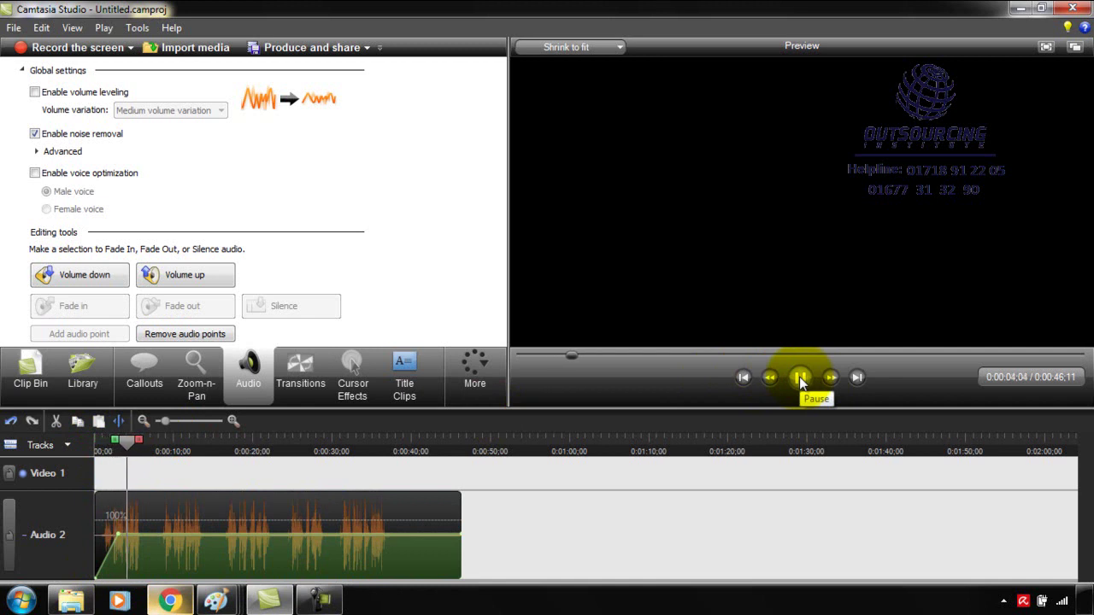
pyautogui.click(801, 379)
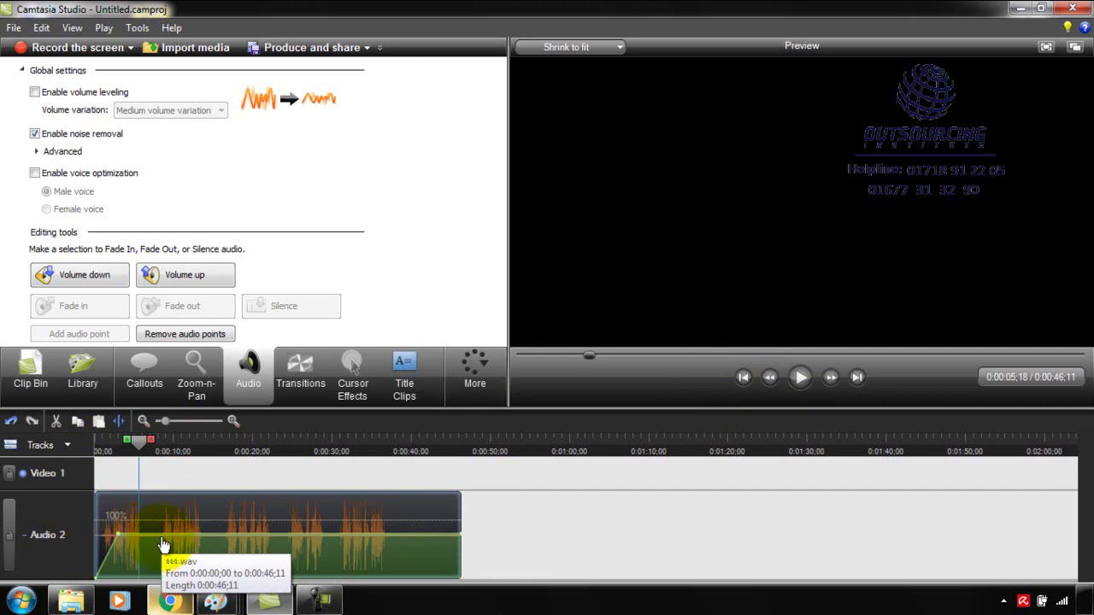
pyautogui.click(118, 535)
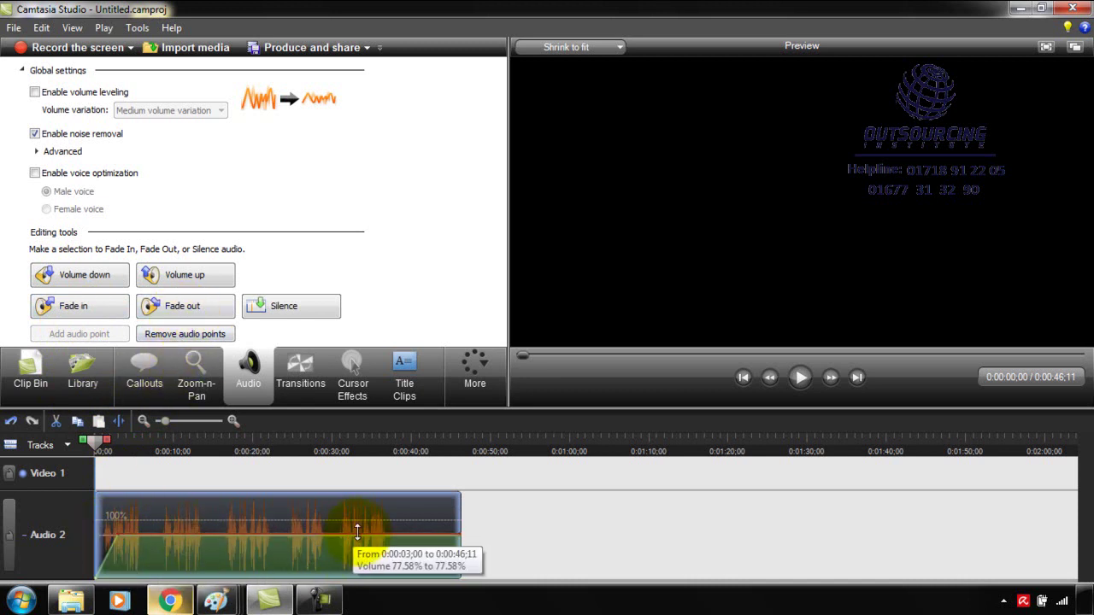
# Step: Move the playhead to 0:00:36;18 near the last phrase and apply a fade-out to the end of the voice clip
pyautogui.click(384, 444)
pyautogui.moveTo(386, 444); pyautogui.dragTo(373, 444)
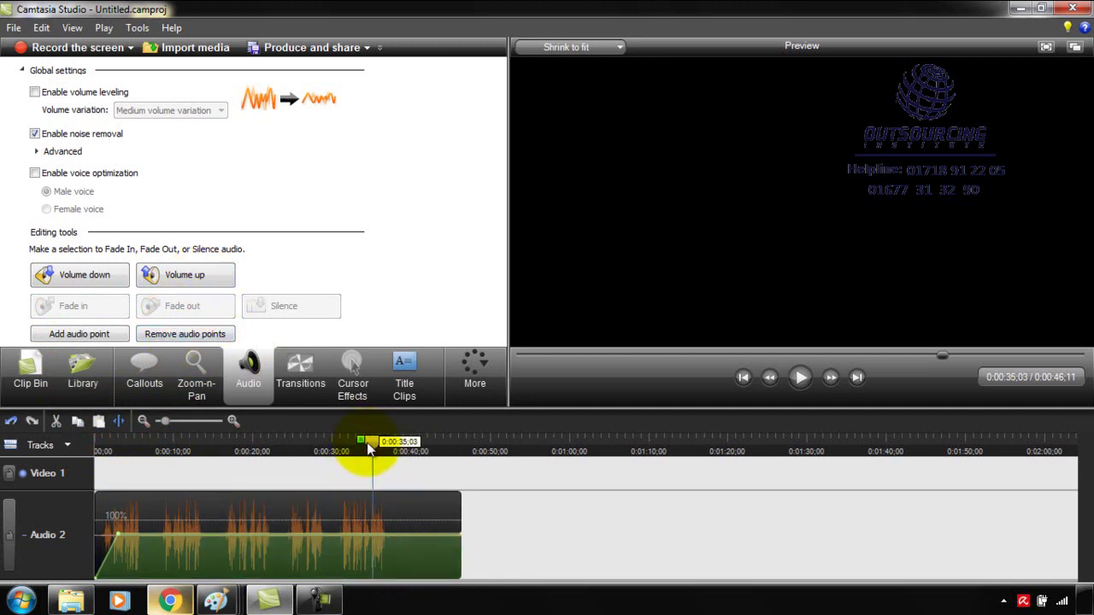
pyautogui.click(116, 440)
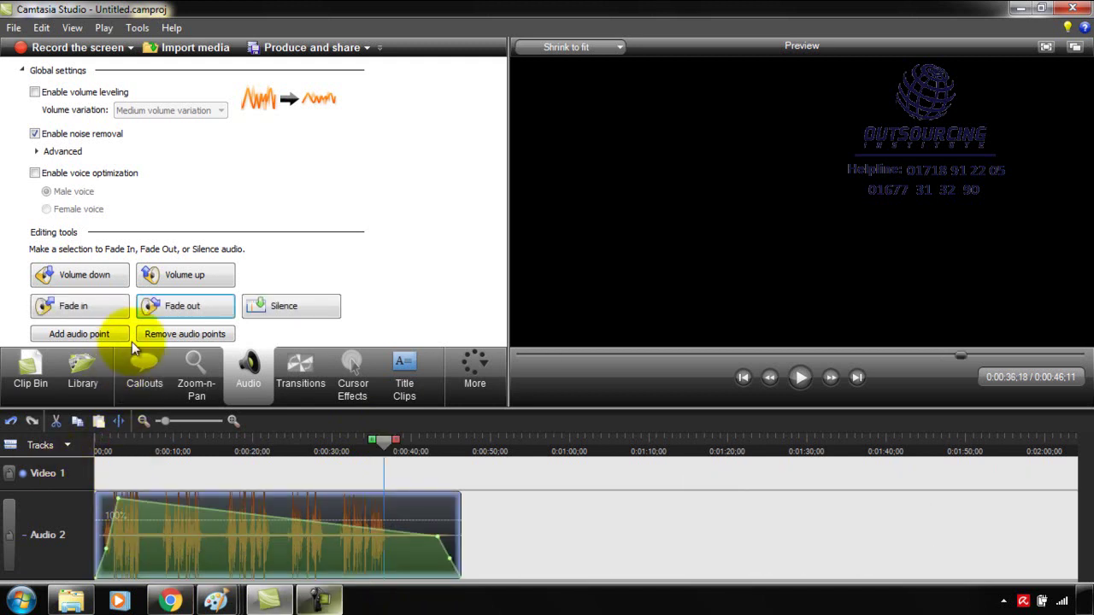
pyautogui.click(204, 313)
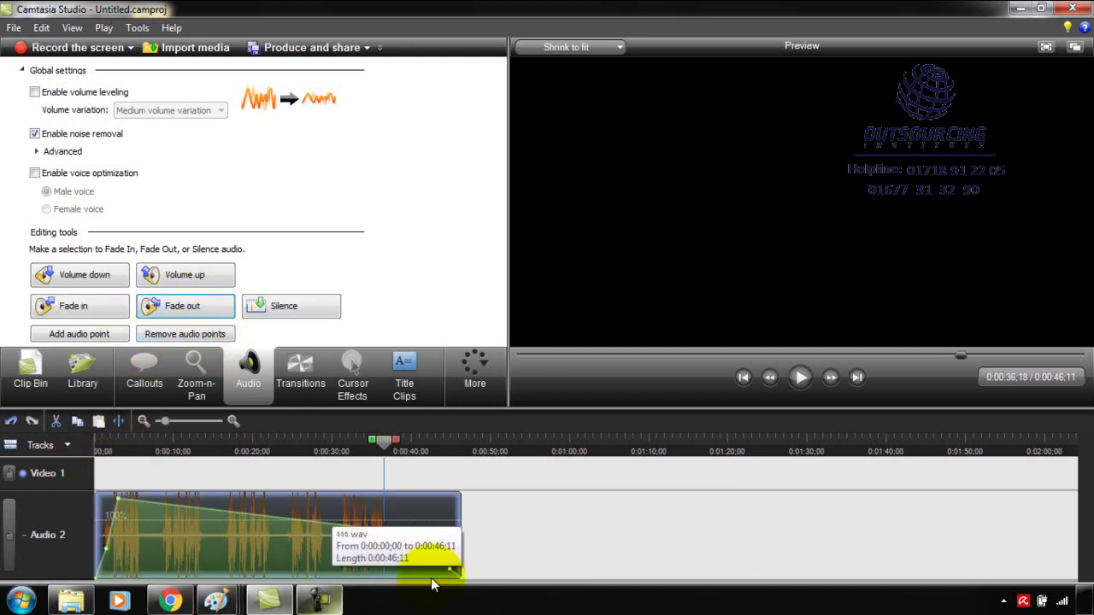
# Step: Lower the voice clip's volume line between 0:00:03;00 and 0:00:43;11 so it falls from 100.97% to 35.65%
pyautogui.click(398, 534)
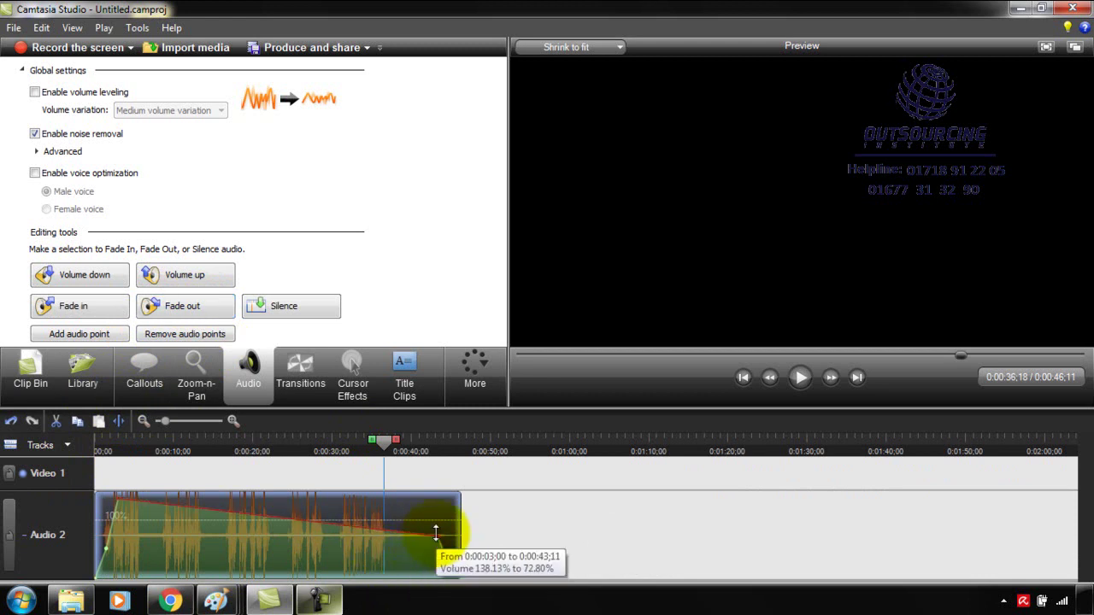
pyautogui.moveTo(433, 535); pyautogui.dragTo(422, 544)
pyautogui.moveTo(424, 551); pyautogui.dragTo(367, 566)
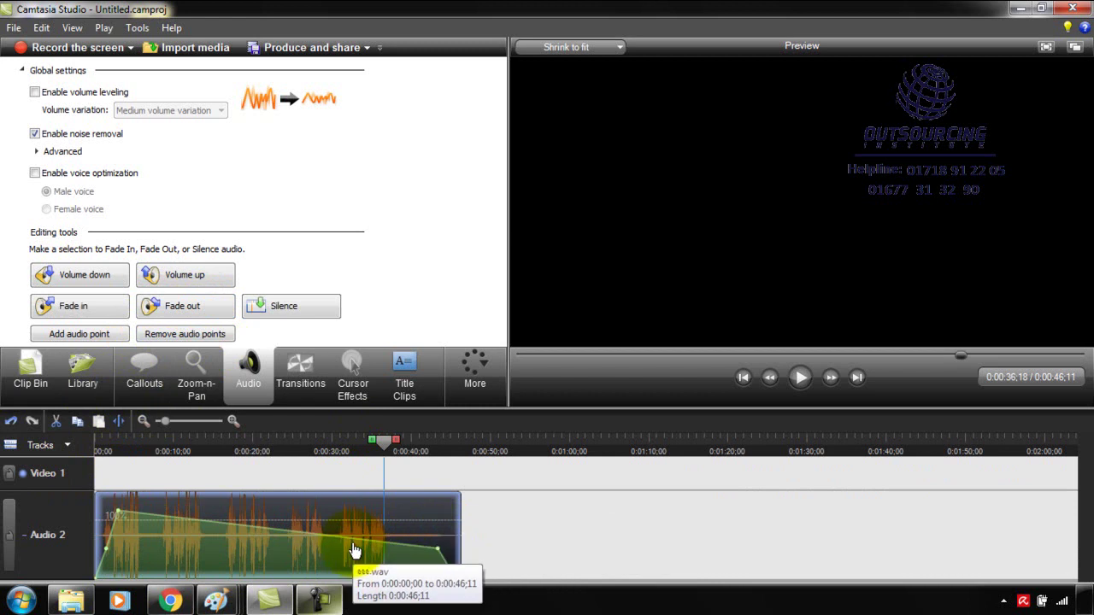
pyautogui.click(198, 303)
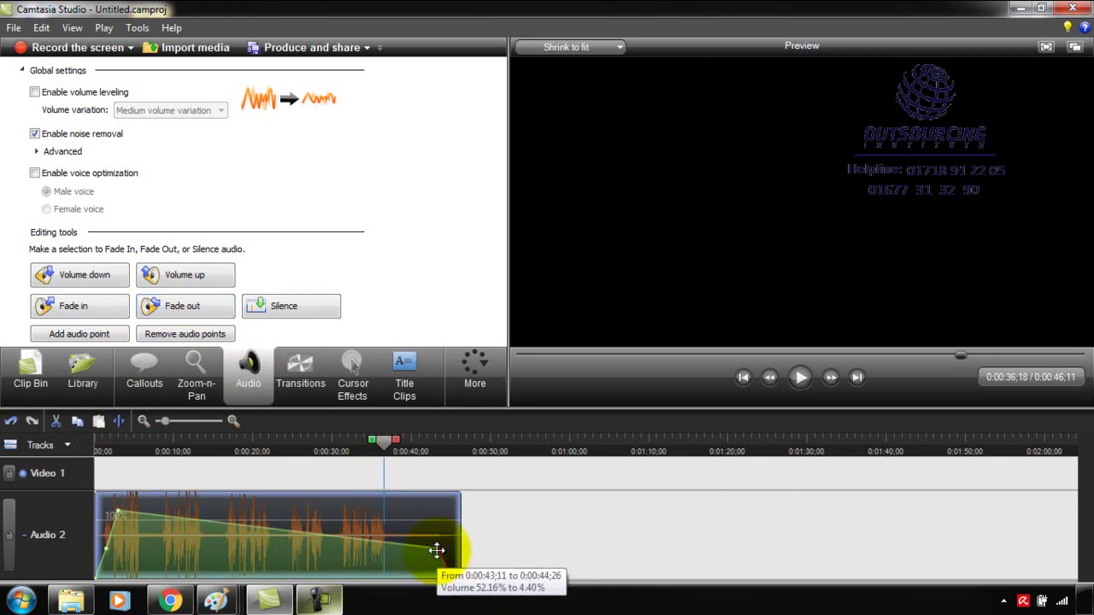
pyautogui.moveTo(434, 545); pyautogui.dragTo(415, 572)
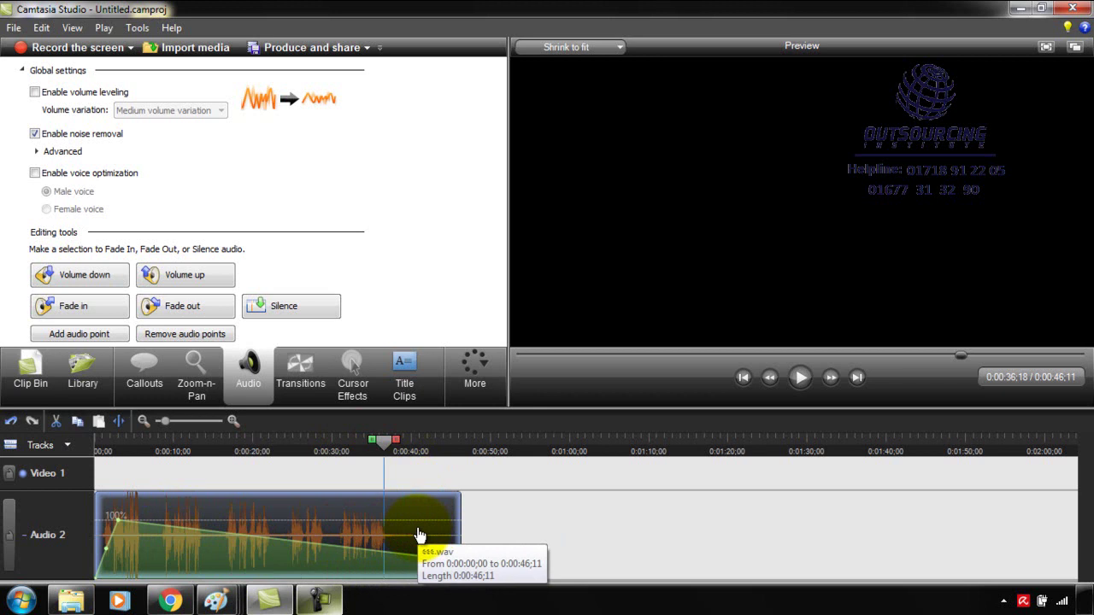
# Step: Play the voice clip from about 0:00:09, skipping ahead to about 0:00:28, to hear the gradual fade-out
pyautogui.moveTo(382, 442); pyautogui.dragTo(165, 443)
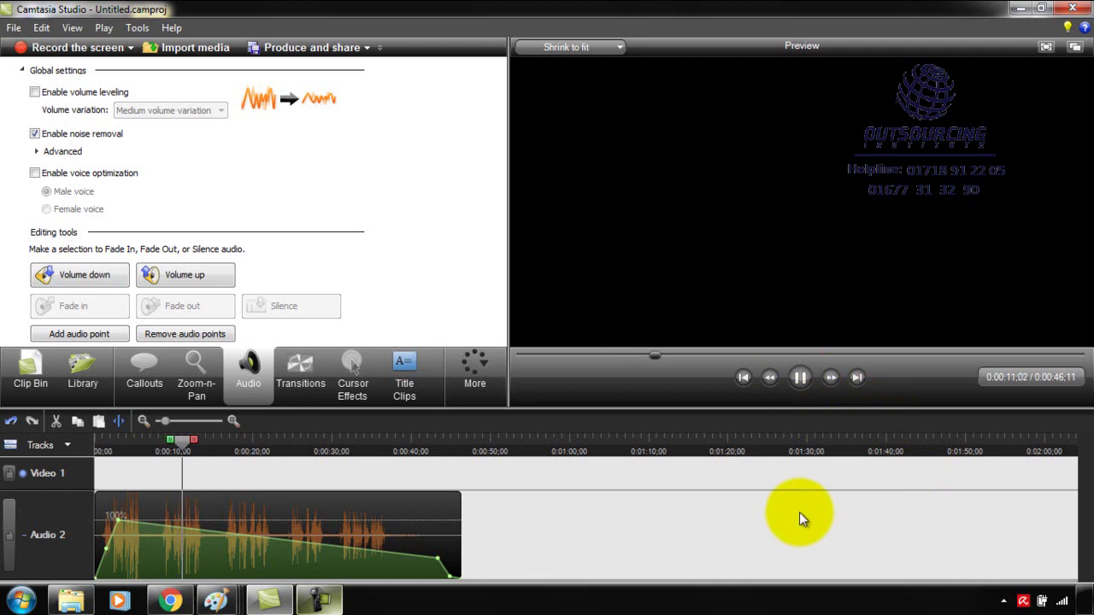
pyautogui.click(318, 444)
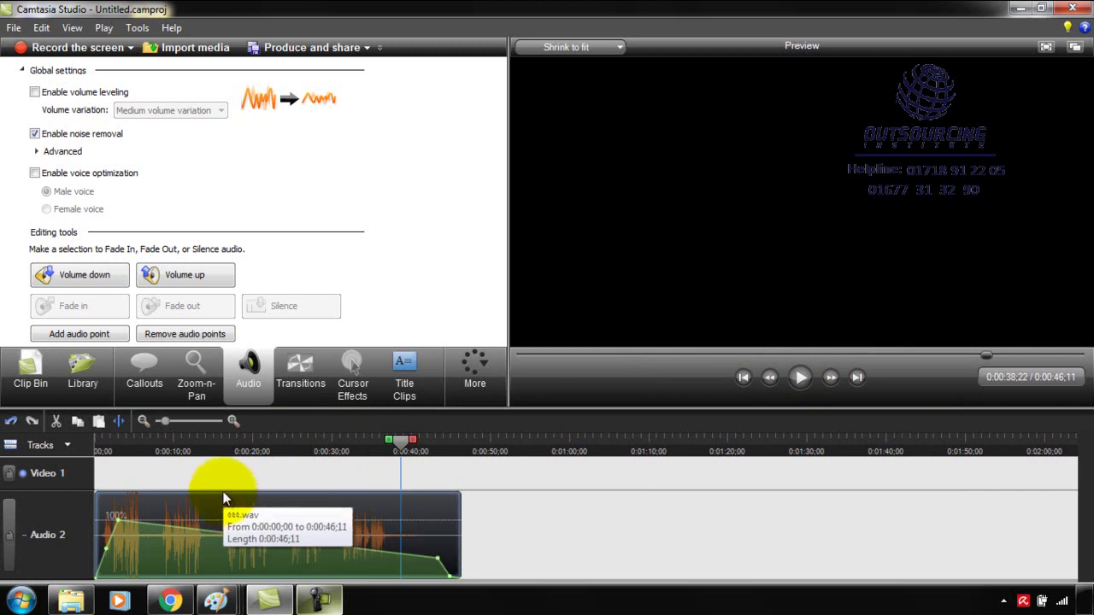
pyautogui.click(94, 334)
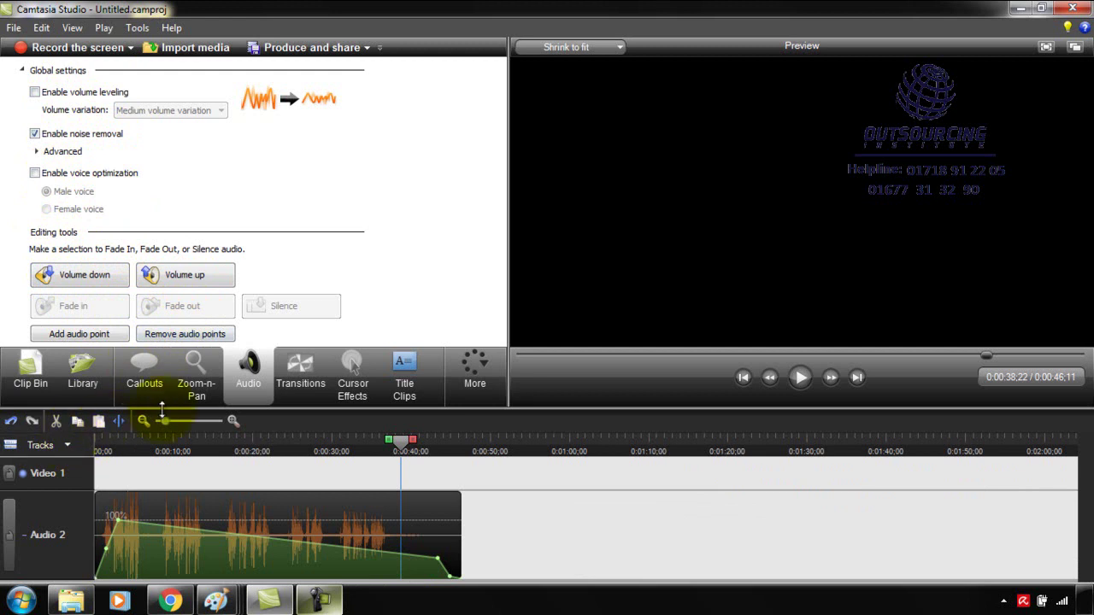
pyautogui.click(227, 526)
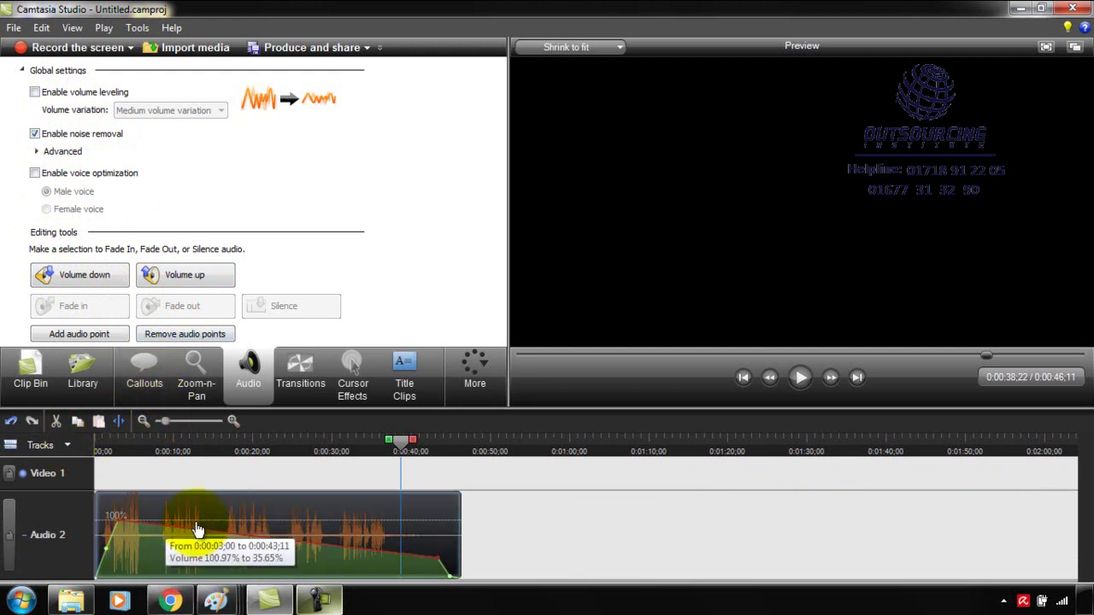
# Step: Start importing more media into the clip bin and browse to the Videos library in the file selection dialog
pyautogui.click(29, 369)
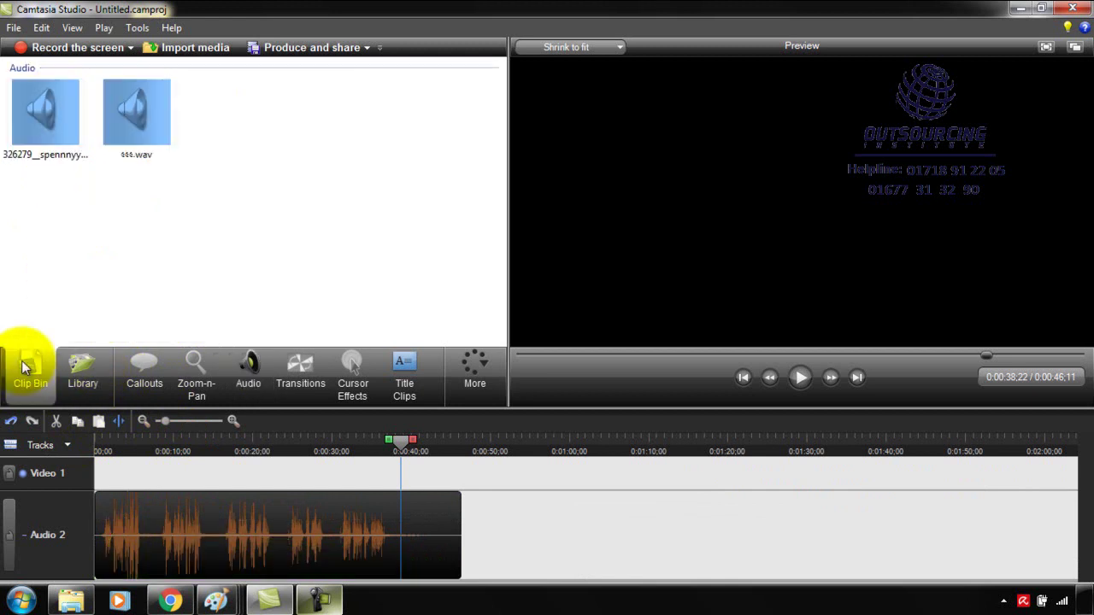
pyautogui.click(172, 50)
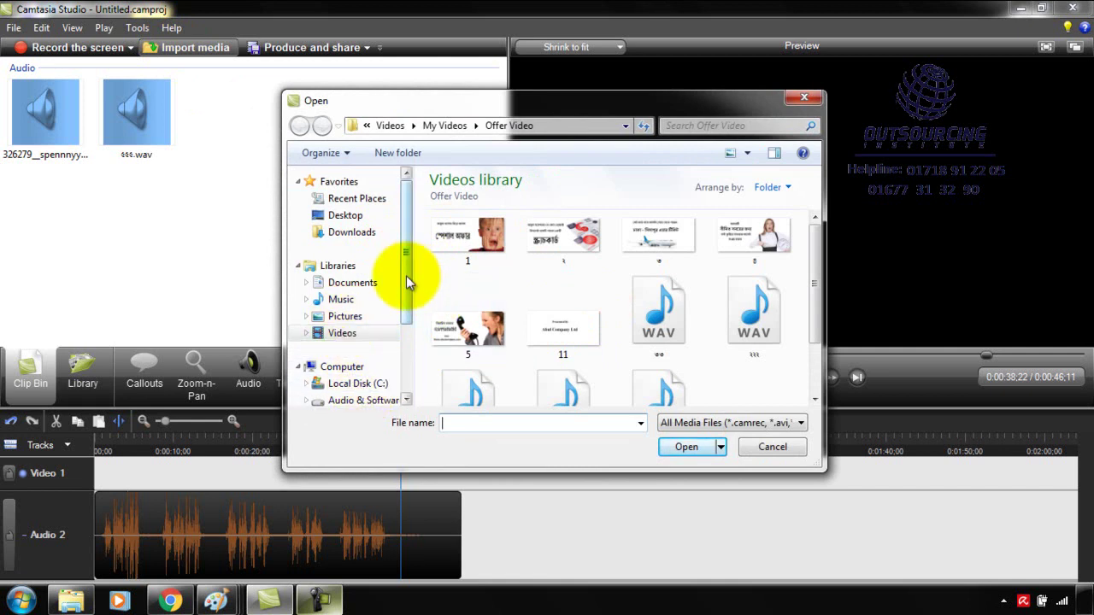
pyautogui.moveTo(409, 289); pyautogui.dragTo(410, 303)
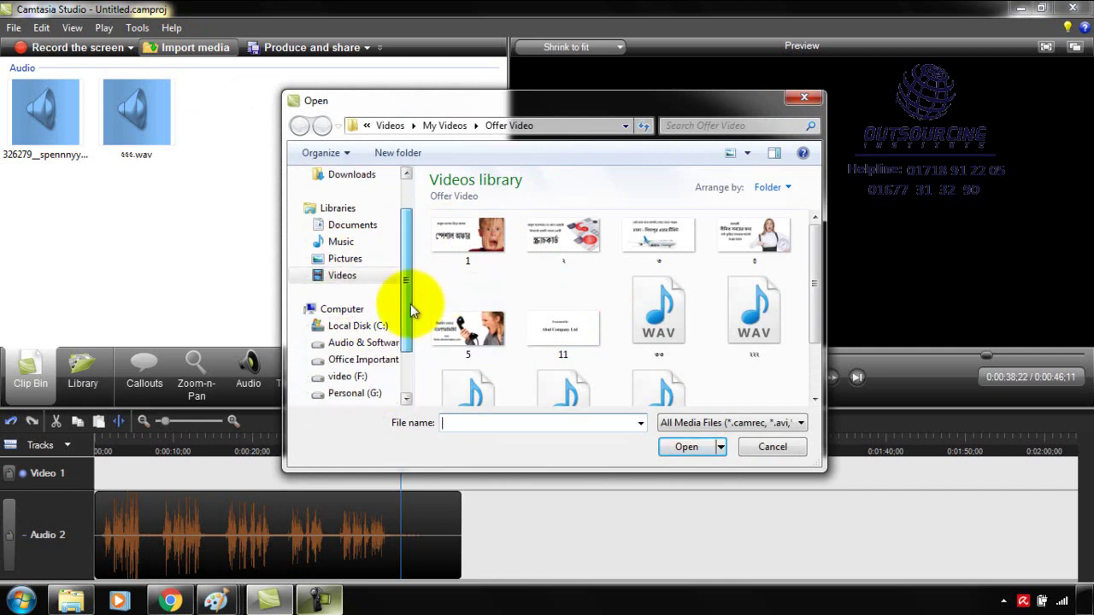
pyautogui.click(340, 280)
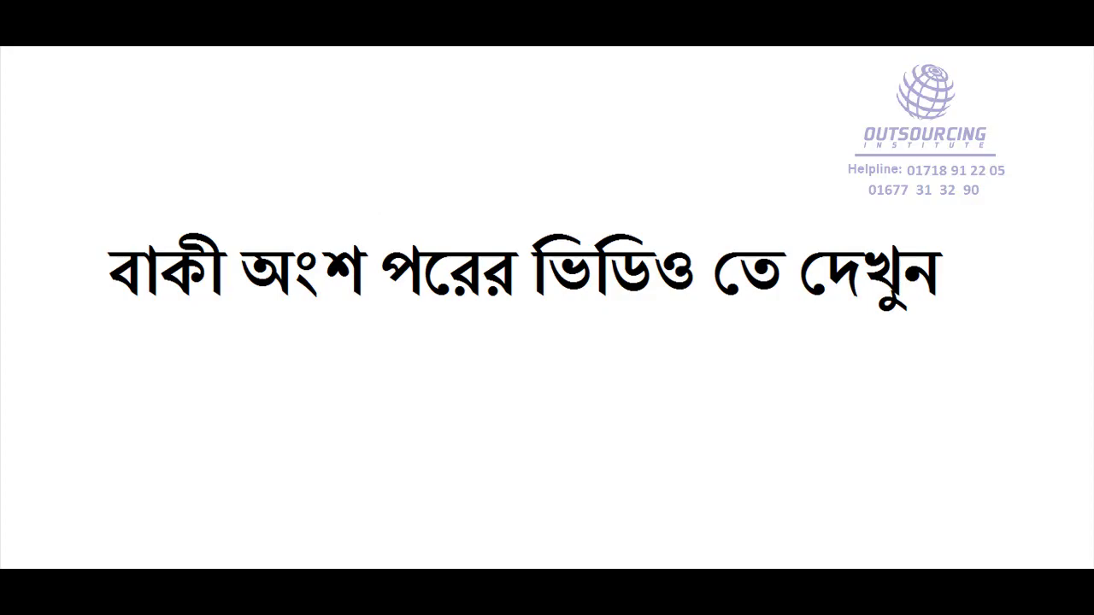